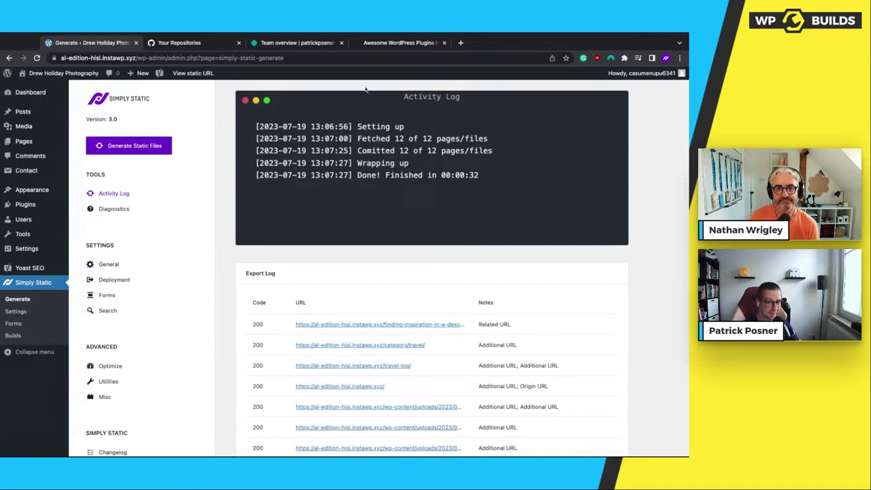
Visit the Drew Holiday Photography home page and scroll through its gallery, testimonials and blog posts.
{"action": "left_click", "coordinate": [63, 73]}
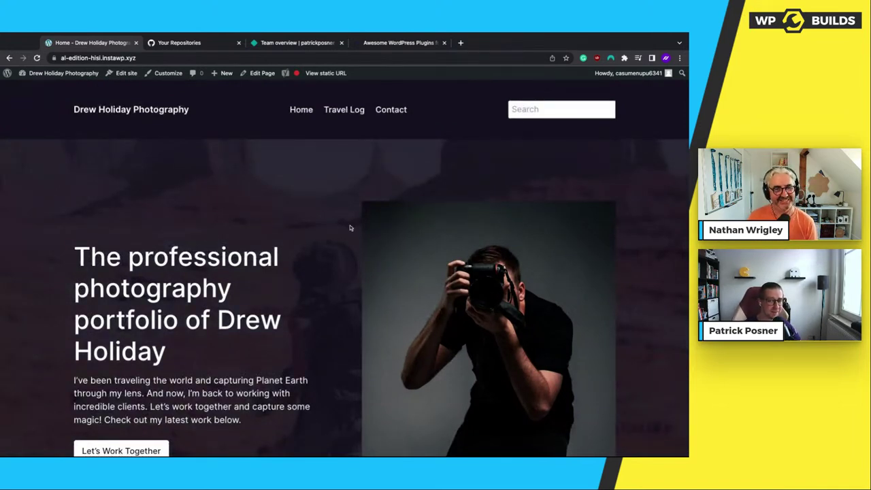
{"action": "scroll", "coordinate": [348, 228], "scroll_direction": "down", "scroll_amount": 1}
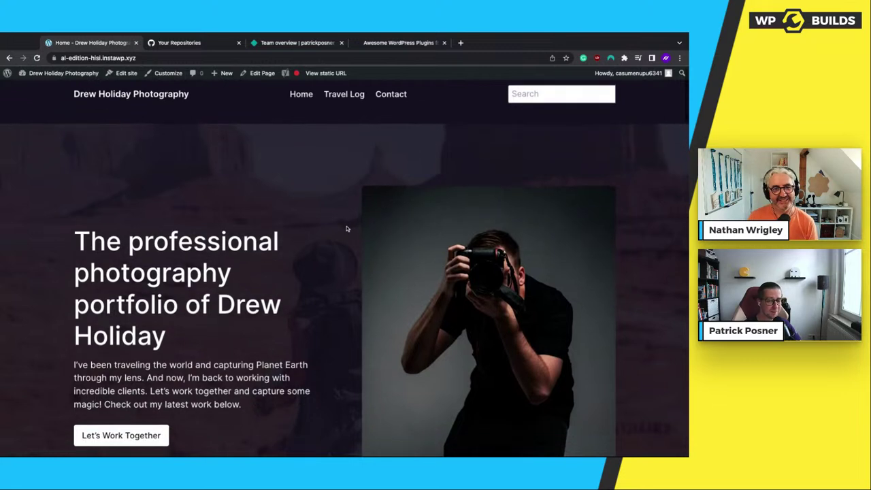
{"action": "scroll", "coordinate": [347, 229], "scroll_direction": "up", "scroll_amount": 1}
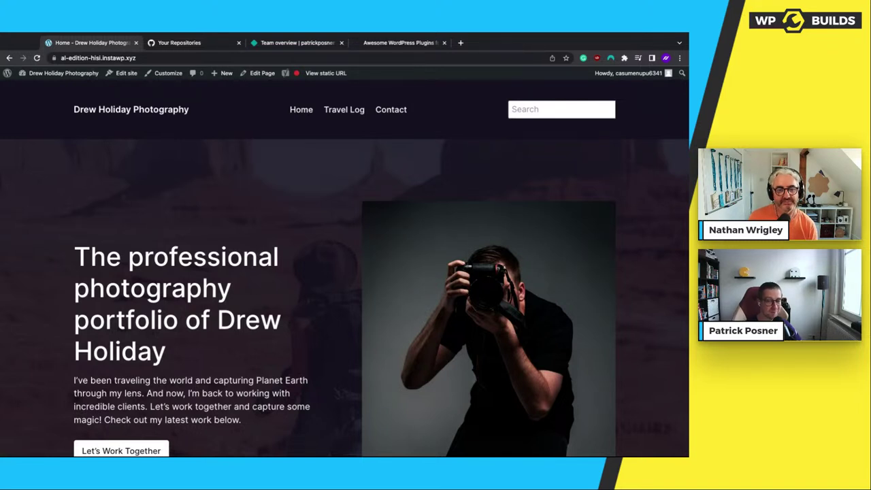
{"action": "scroll", "coordinate": [325, 270], "scroll_direction": "down", "scroll_amount": 1}
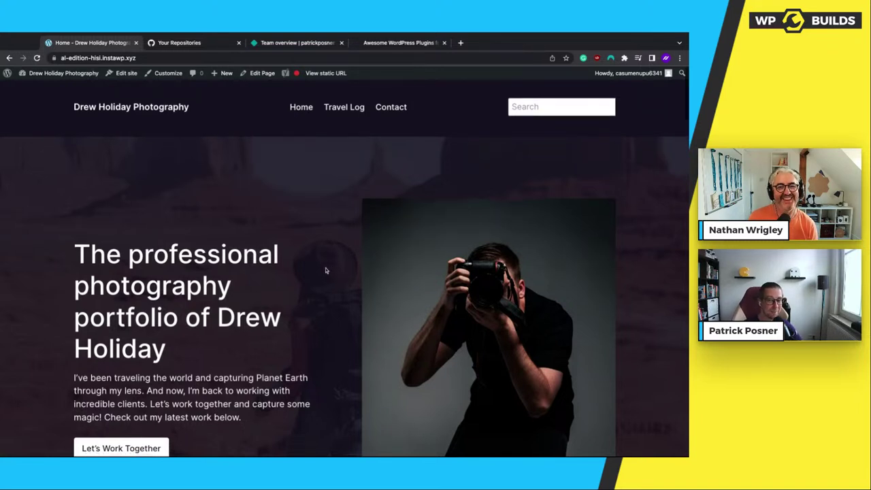
{"action": "scroll", "coordinate": [325, 270], "scroll_direction": "down", "scroll_amount": 3}
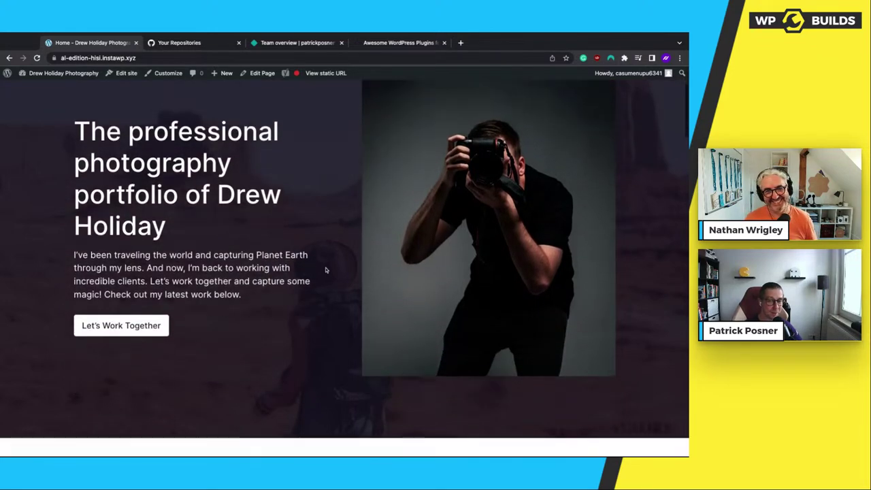
{"action": "scroll", "coordinate": [326, 270], "scroll_direction": "down", "scroll_amount": 5}
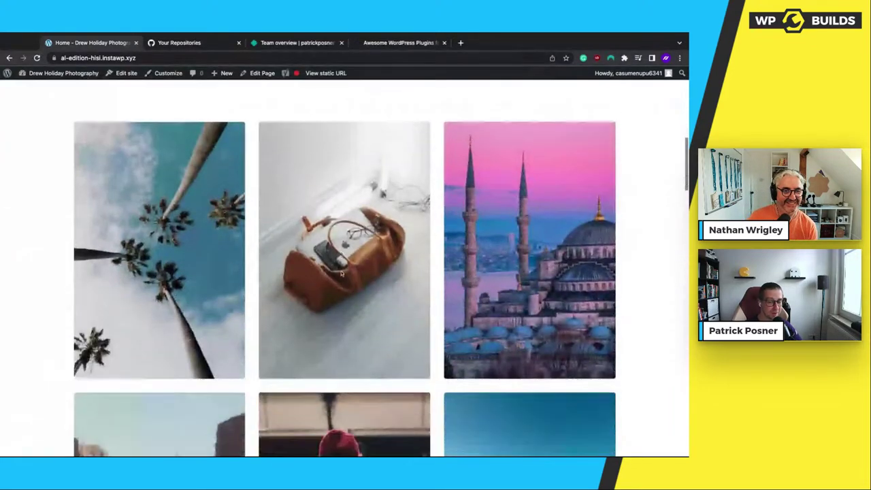
{"action": "scroll", "coordinate": [342, 272], "scroll_direction": "down", "scroll_amount": 6}
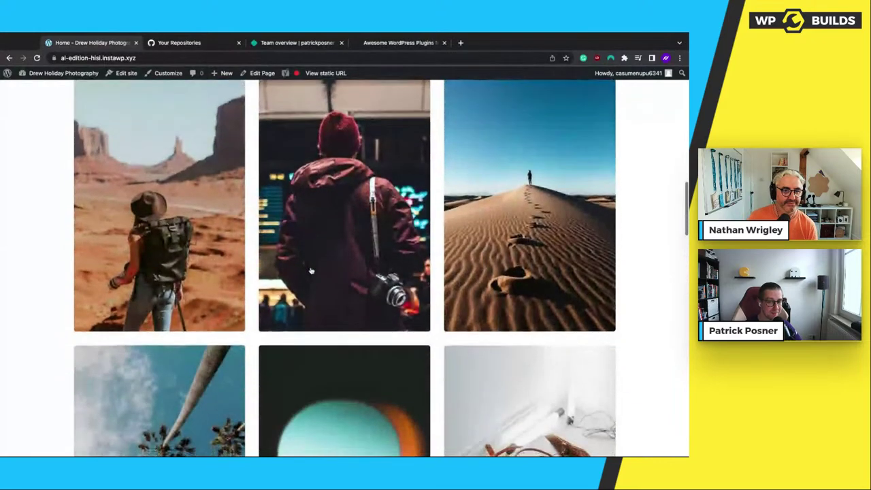
{"action": "scroll", "coordinate": [310, 271], "scroll_direction": "down", "scroll_amount": 10}
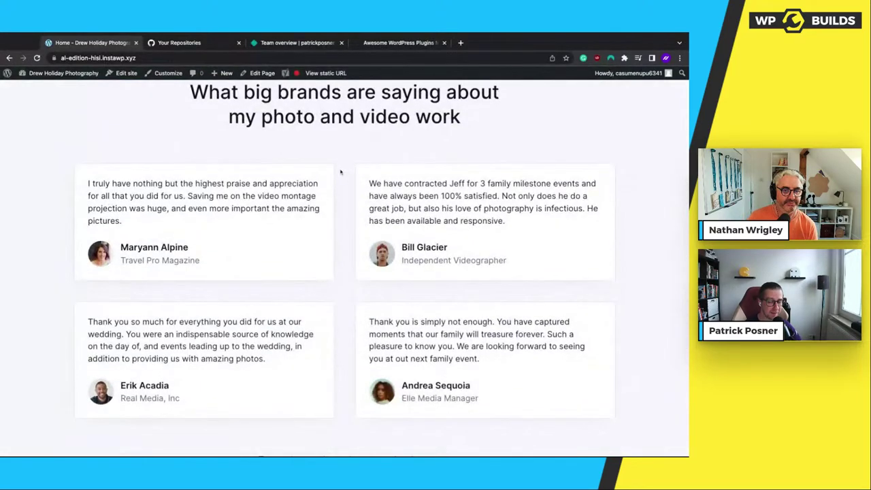
{"action": "scroll", "coordinate": [340, 171], "scroll_direction": "down", "scroll_amount": 3}
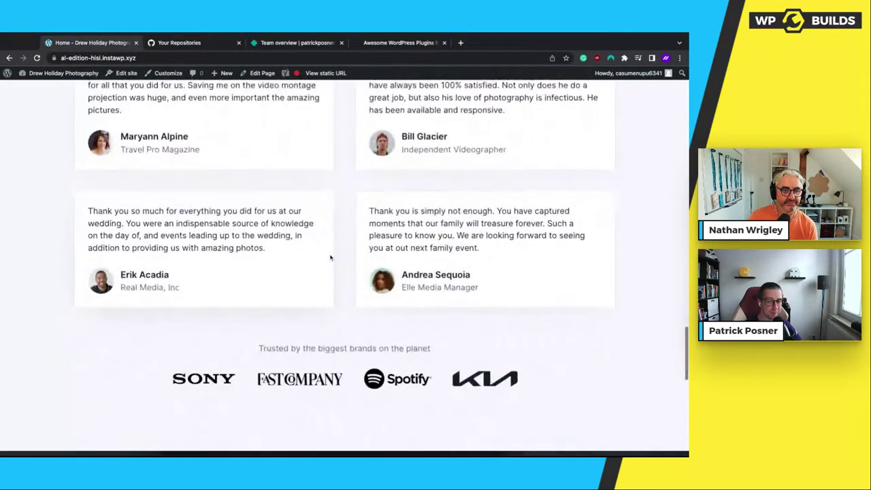
{"action": "scroll", "coordinate": [330, 257], "scroll_direction": "down", "scroll_amount": 10}
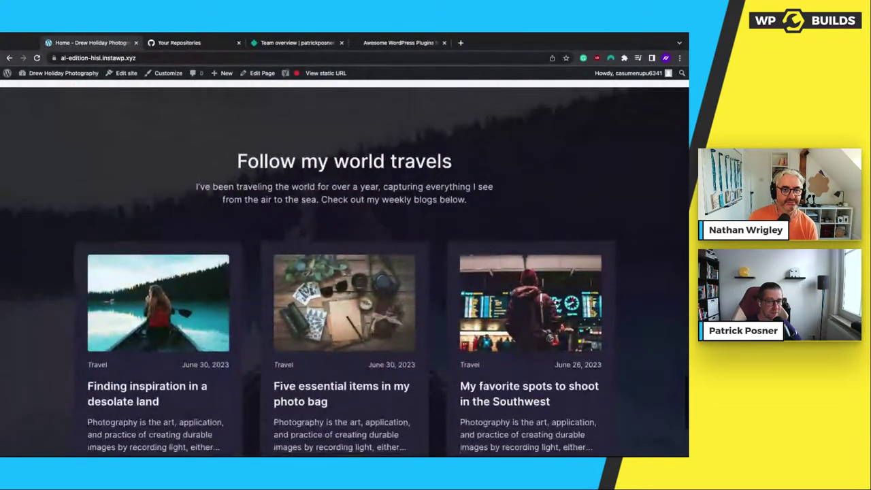
{"action": "scroll", "coordinate": [341, 162], "scroll_direction": "up", "scroll_amount": 20}
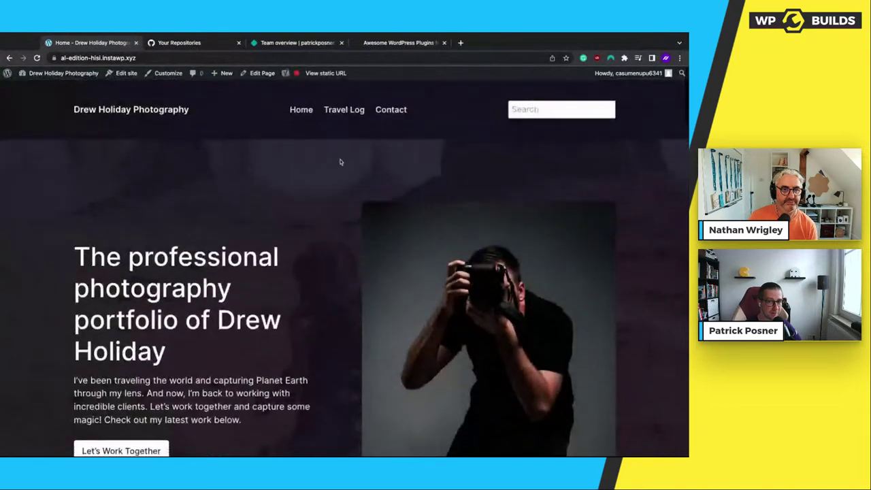
Browse to the Travel Log page, then to the Contact page and look it over.
{"action": "left_click", "coordinate": [342, 110]}
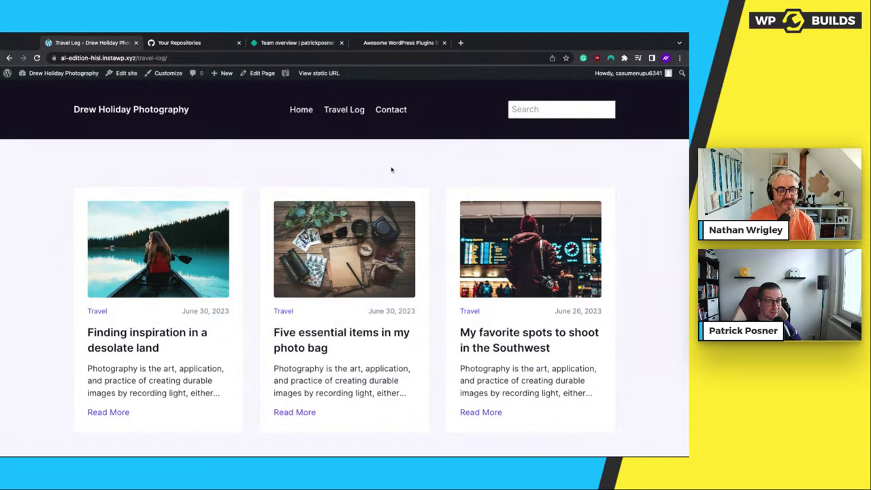
{"action": "left_click", "coordinate": [392, 111]}
{"action": "scroll", "coordinate": [392, 205], "scroll_direction": "down", "scroll_amount": 2}
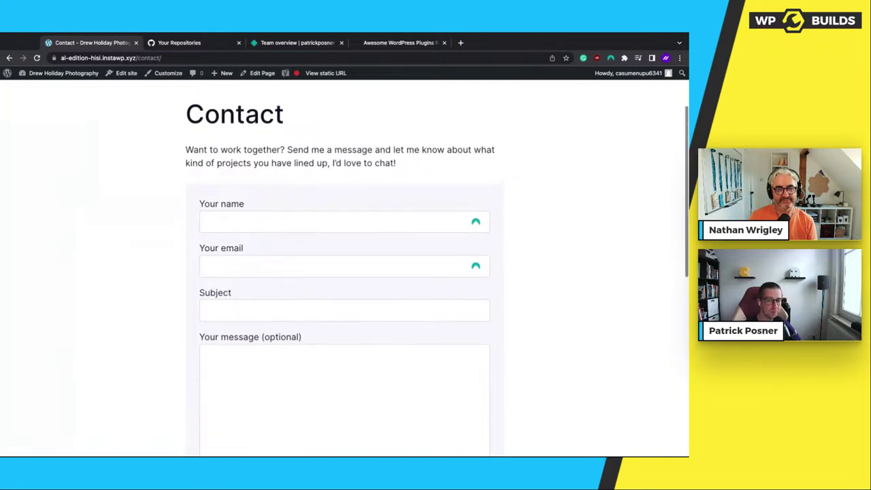
{"action": "scroll", "coordinate": [361, 171], "scroll_direction": "up", "scroll_amount": 2}
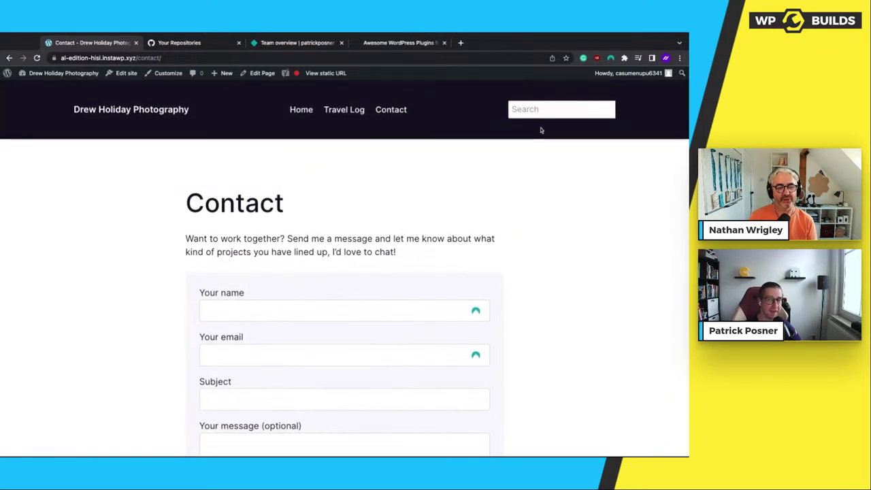
Enter the test query 'tesdta' in the site search, then clear the search box.
{"action": "left_click", "coordinate": [530, 112]}
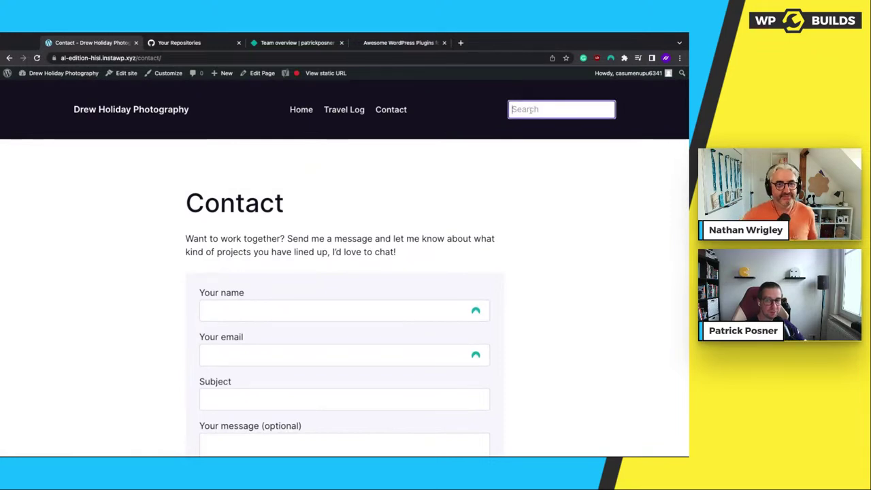
{"action": "type", "text": "tesdt"}
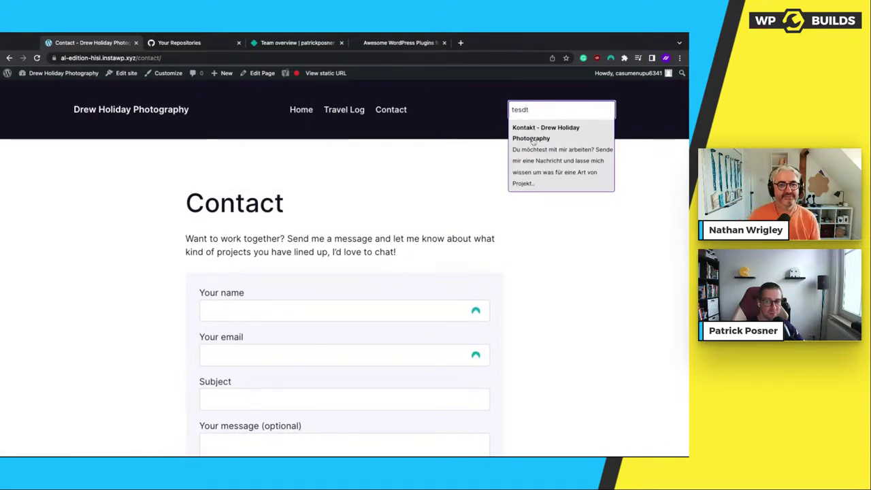
{"action": "type", "text": "a"}
{"action": "key", "text": "ctrl+a"}
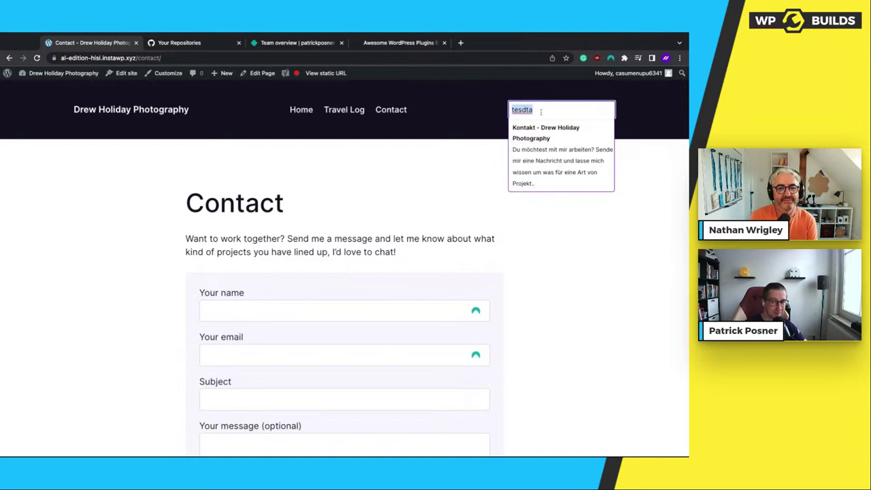
{"action": "key", "text": "BackSpace"}
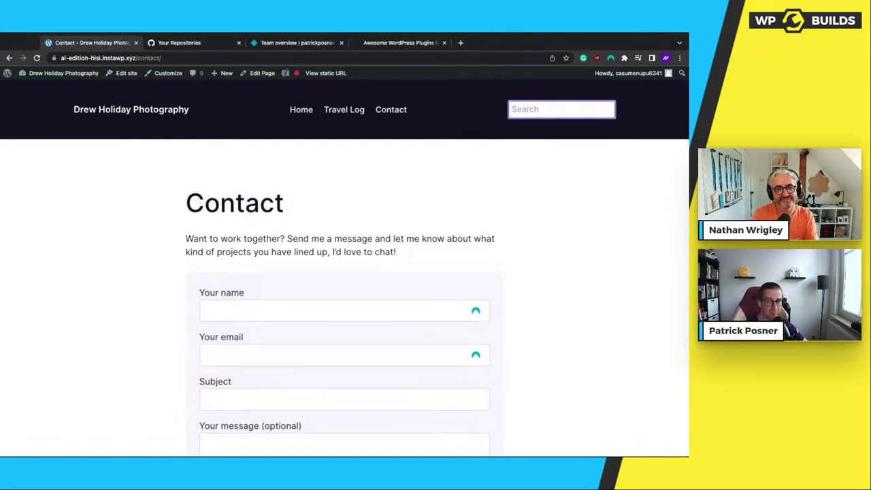
{"action": "left_click", "coordinate": [459, 153]}
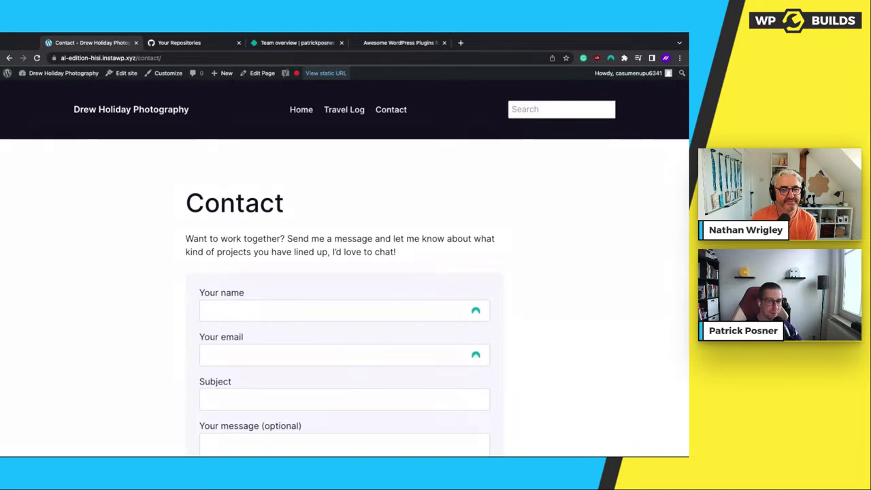
{"action": "triple_click", "coordinate": [325, 73]}
Open the Netlify static copy in a new tab, go to its home page and scroll through it.
{"action": "left_click", "coordinate": [325, 73], "text": "super"}
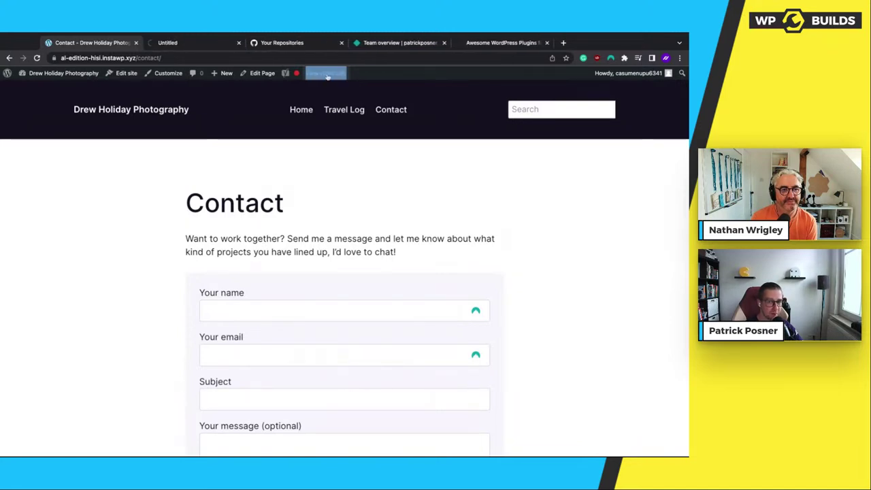
{"action": "left_click", "coordinate": [224, 45]}
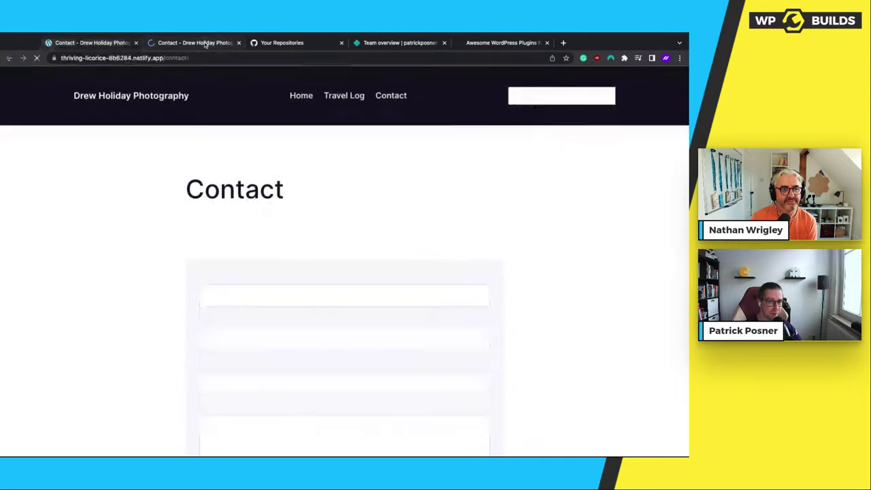
{"action": "scroll", "coordinate": [344, 117], "scroll_direction": "up", "scroll_amount": 2}
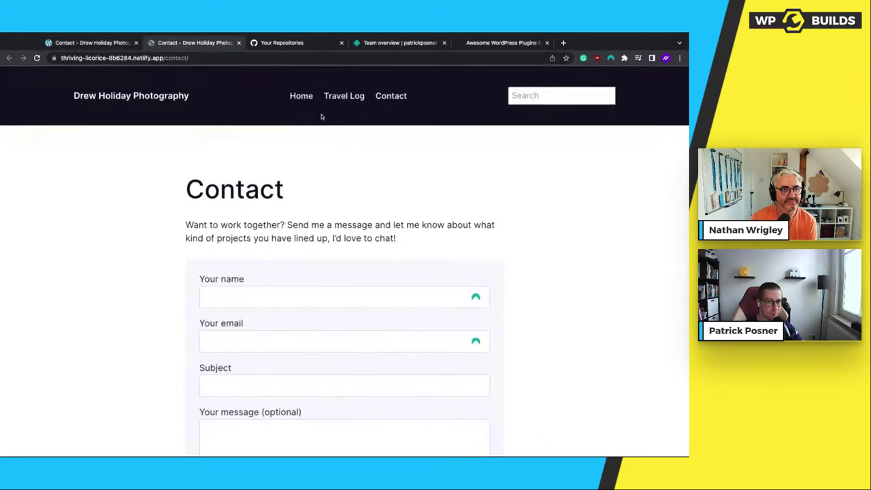
{"action": "left_click", "coordinate": [127, 96]}
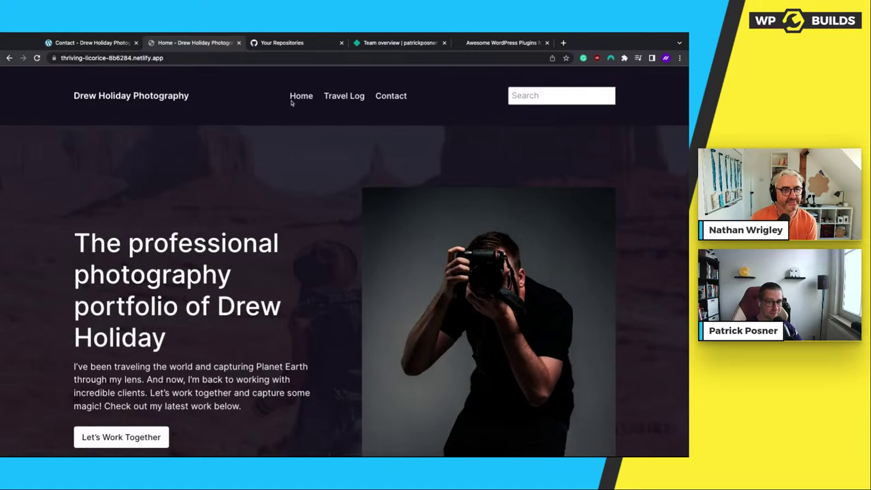
{"action": "scroll", "coordinate": [321, 166], "scroll_direction": "down", "scroll_amount": 5}
{"action": "scroll", "coordinate": [321, 166], "scroll_direction": "down", "scroll_amount": 5}
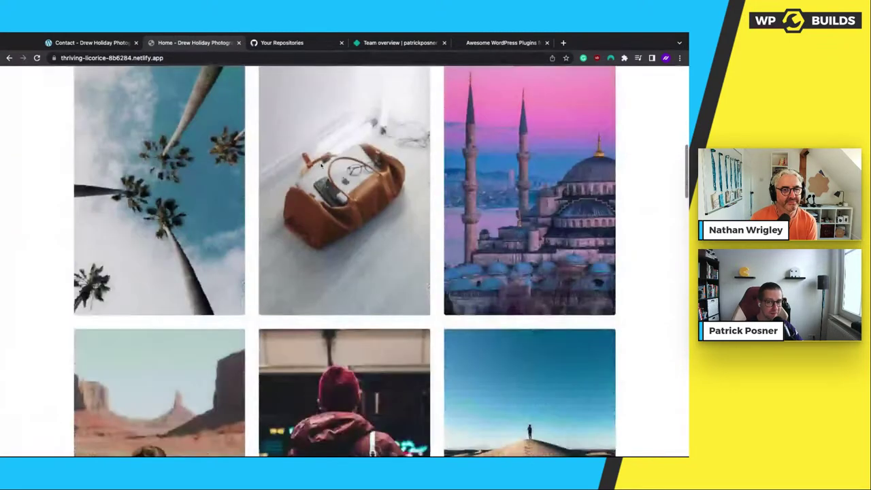
{"action": "scroll", "coordinate": [345, 261], "scroll_direction": "down", "scroll_amount": 7}
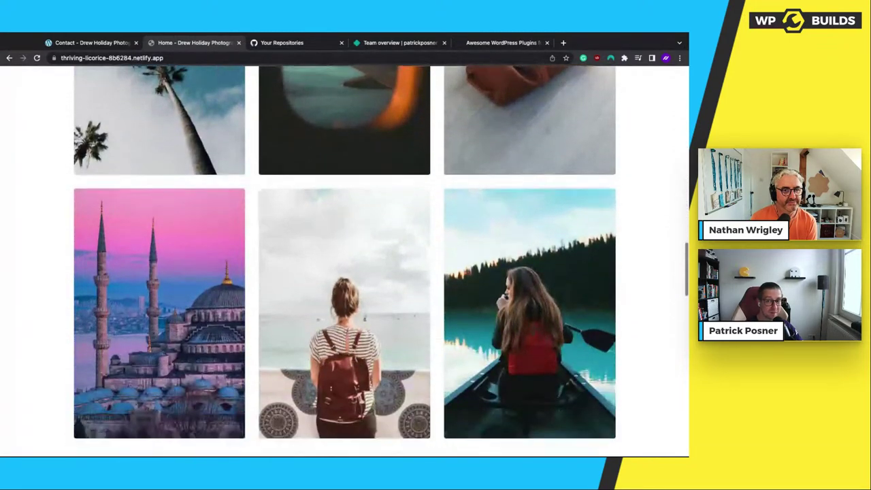
{"action": "scroll", "coordinate": [345, 261], "scroll_direction": "down", "scroll_amount": 10}
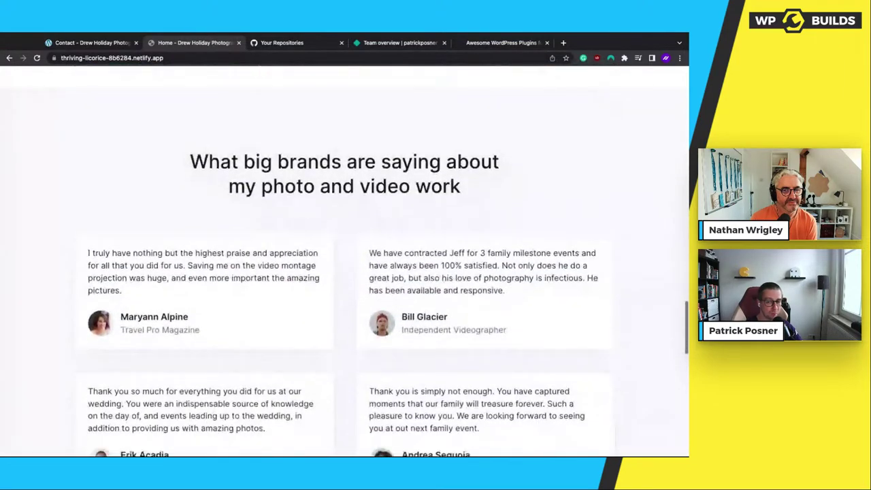
{"action": "scroll", "coordinate": [349, 158], "scroll_direction": "down", "scroll_amount": 1}
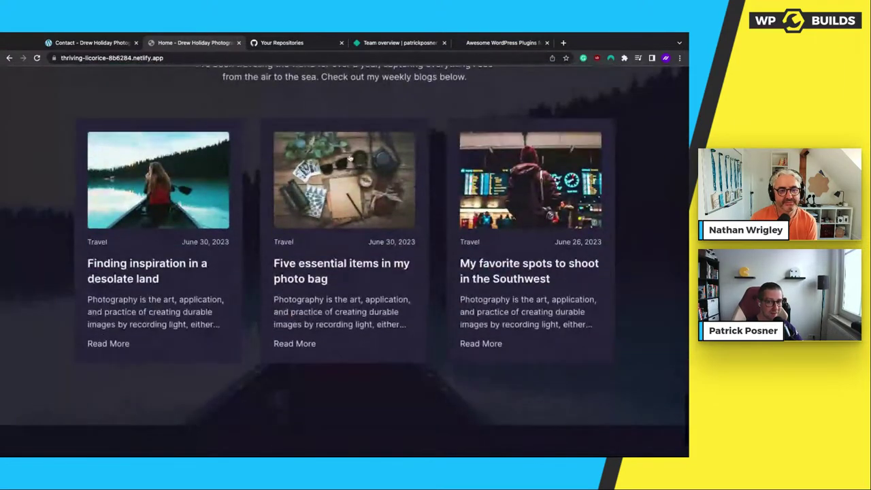
{"action": "scroll", "coordinate": [349, 158], "scroll_direction": "down", "scroll_amount": 3}
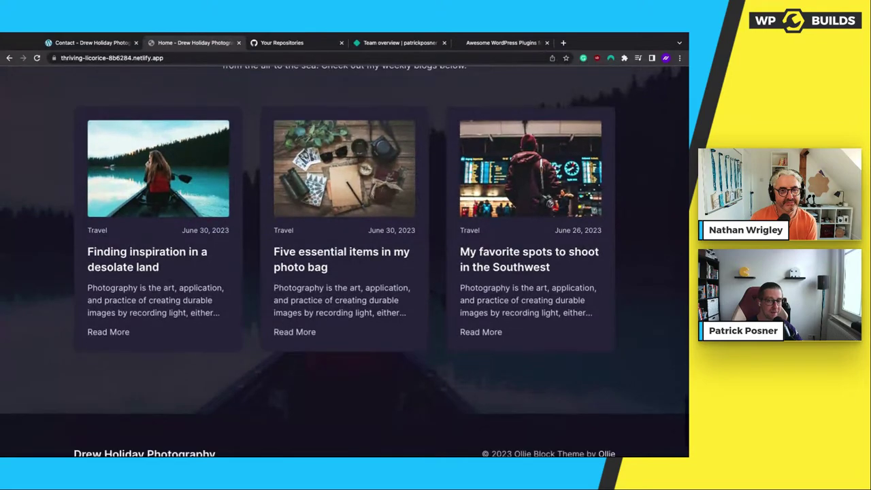
{"action": "scroll", "coordinate": [349, 158], "scroll_direction": "up", "scroll_amount": 10}
{"action": "scroll", "coordinate": [345, 261], "scroll_direction": "up", "scroll_amount": 15}
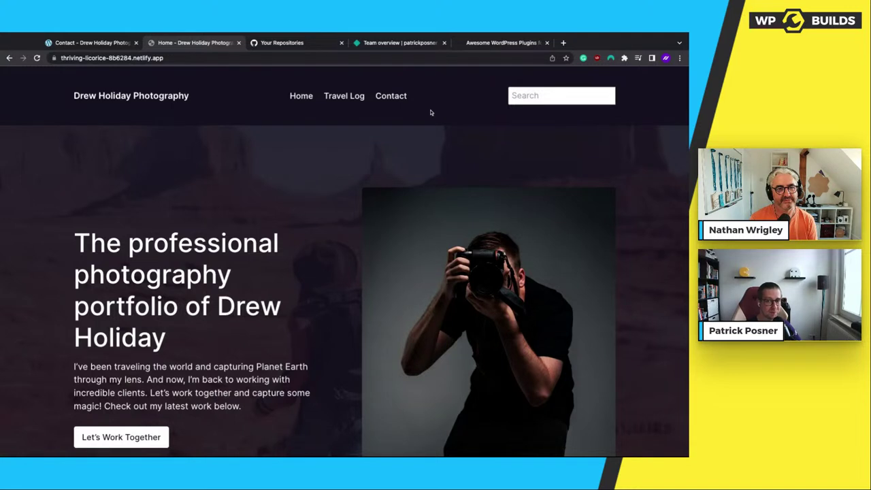
Reload the static home page, check it again, and return to the WordPress Contact page.
{"action": "left_click", "coordinate": [300, 96]}
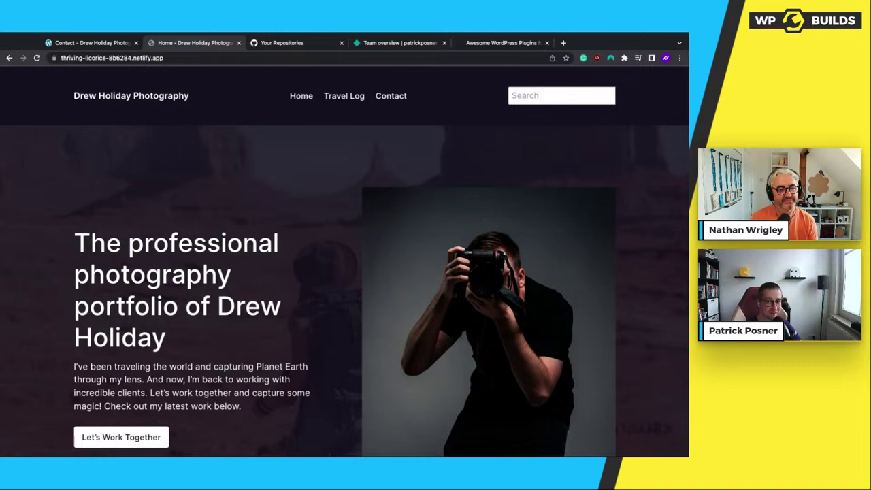
{"action": "scroll", "coordinate": [325, 248], "scroll_direction": "down", "scroll_amount": 5}
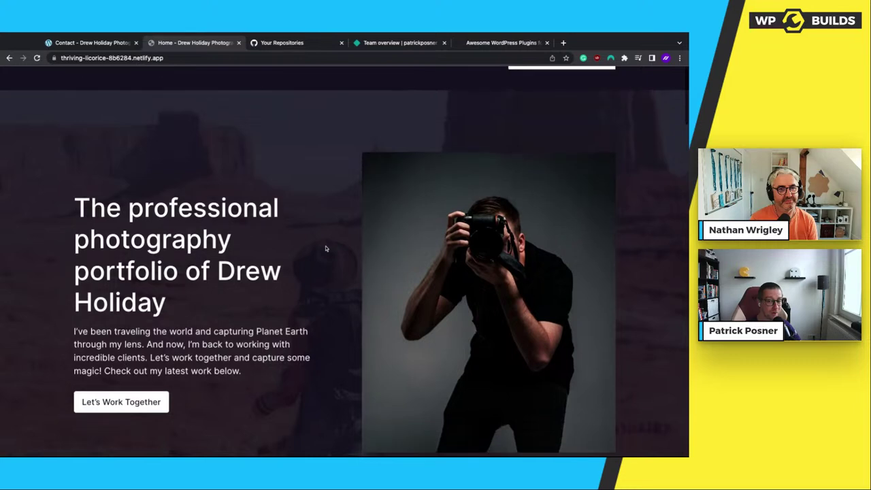
{"action": "scroll", "coordinate": [325, 248], "scroll_direction": "down", "scroll_amount": 5}
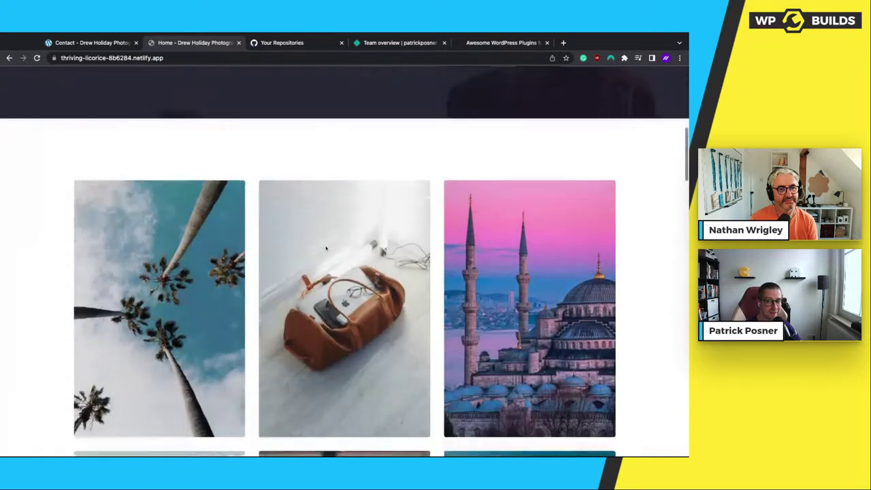
{"action": "scroll", "coordinate": [325, 248], "scroll_direction": "up", "scroll_amount": 9}
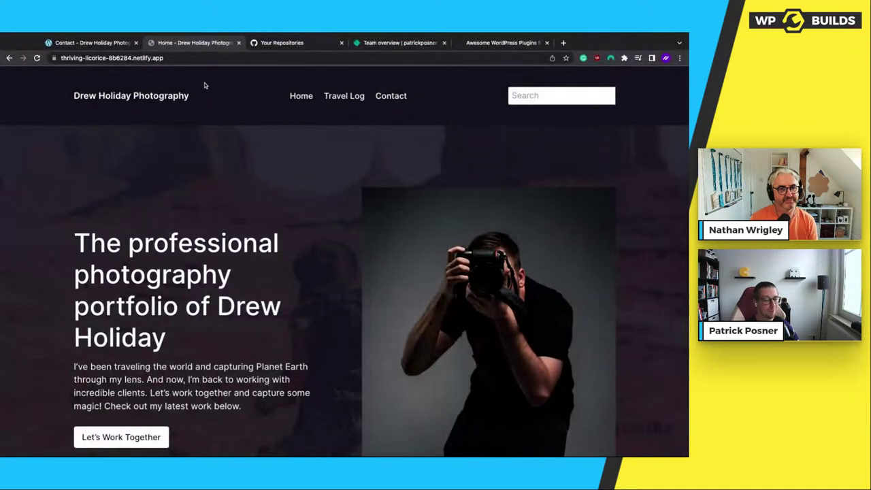
{"action": "left_click", "coordinate": [98, 45]}
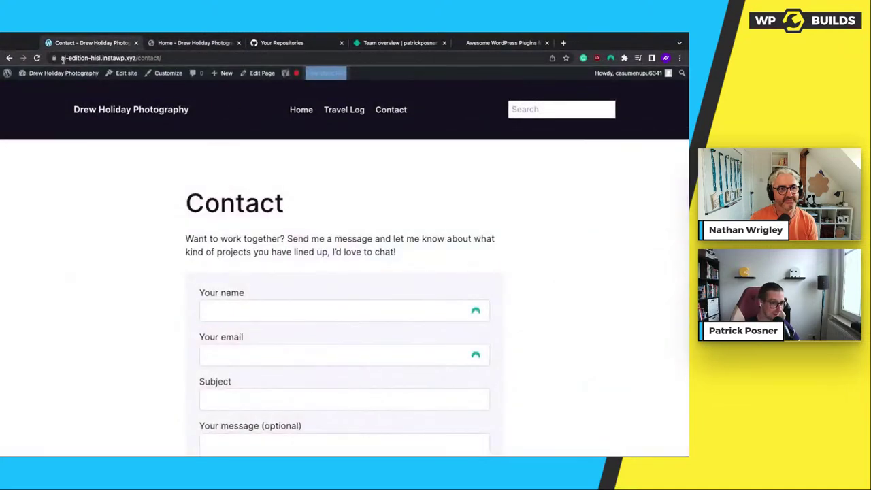
Go to the Dashboard and open Plugins to confirm Simply Static and Simply Static Pro are active.
{"action": "mouse_move", "coordinate": [61, 73]}
{"action": "left_click", "coordinate": [58, 89]}
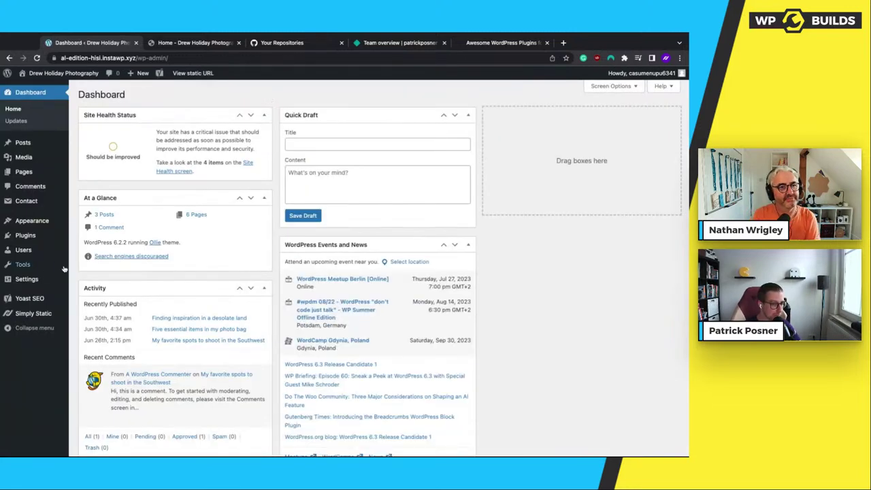
{"action": "left_click", "coordinate": [27, 241]}
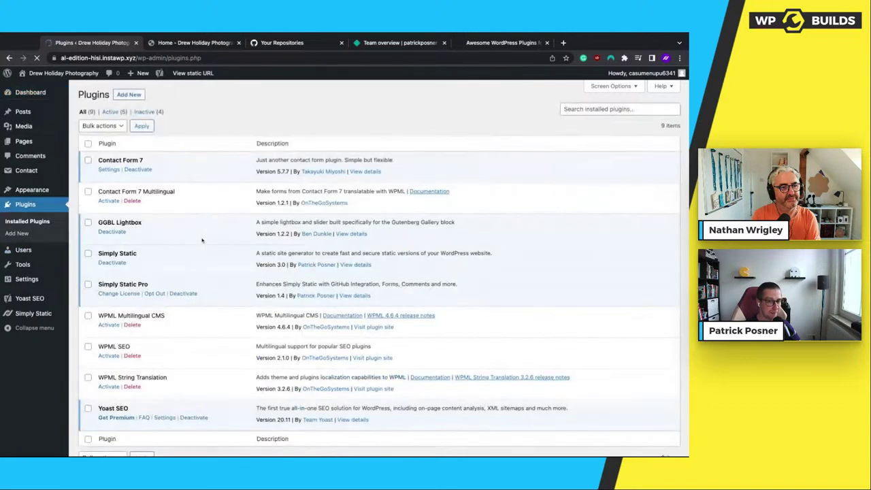
{"action": "scroll", "coordinate": [303, 199], "scroll_direction": "down", "scroll_amount": 1}
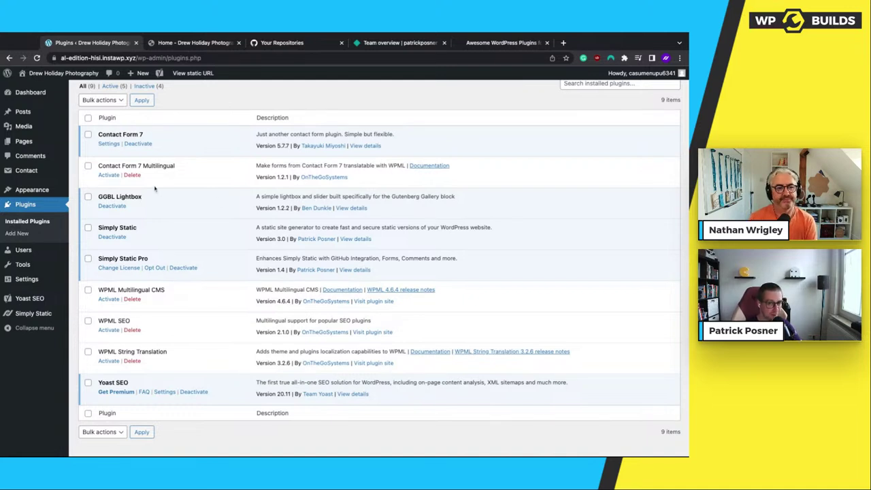
Go to Simply Static's General settings and choose Offline Usage for Replacing URLs.
{"action": "mouse_move", "coordinate": [42, 289]}
{"action": "mouse_move", "coordinate": [33, 311]}
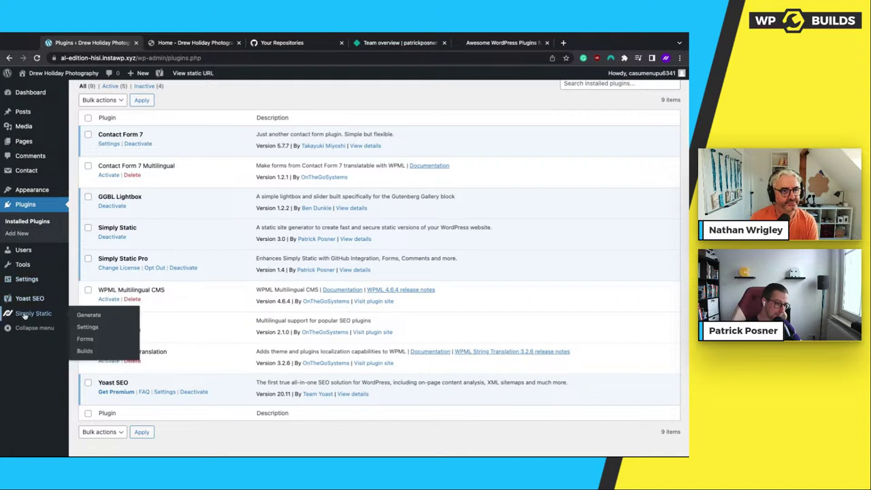
{"action": "left_click", "coordinate": [102, 310]}
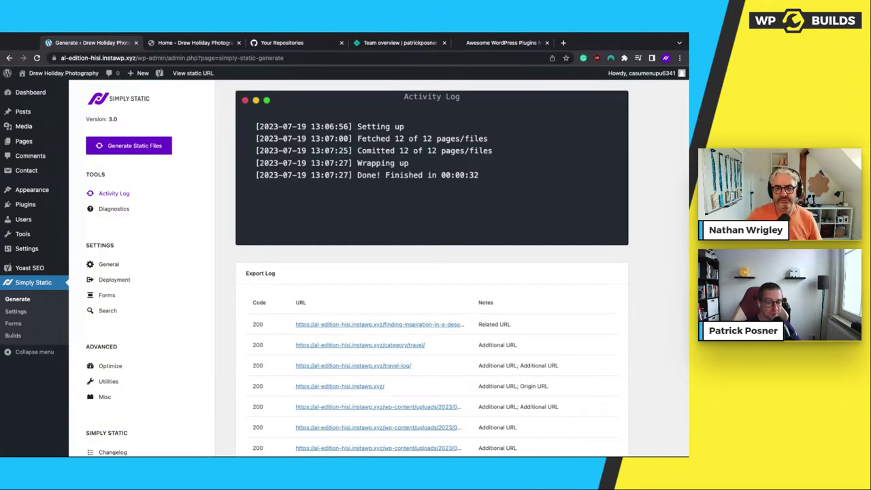
{"action": "left_click", "coordinate": [109, 266]}
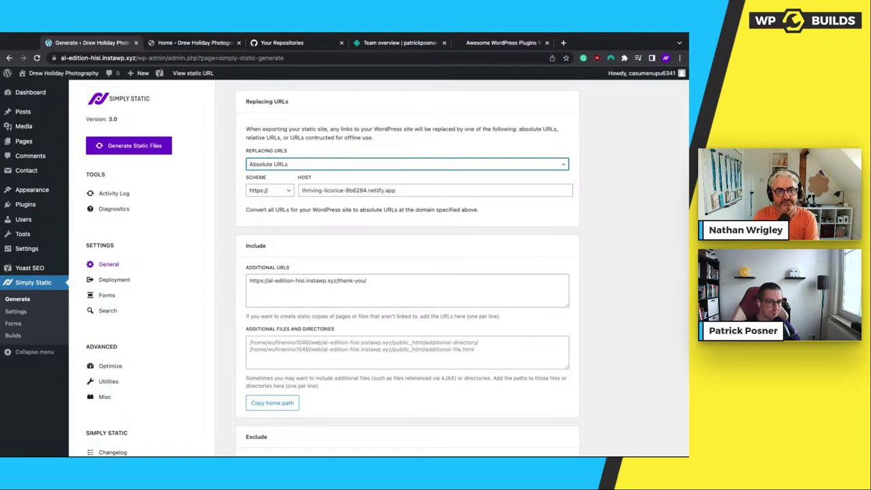
{"action": "left_click", "coordinate": [288, 164]}
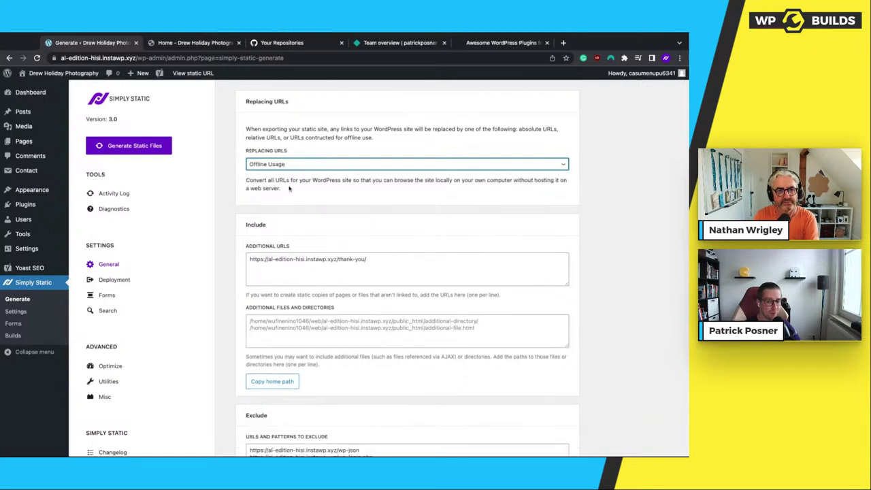
Try Relative Path for Replacing URLs, then return to Absolute URLs with https and the Netlify host.
{"action": "left_click", "coordinate": [330, 149]}
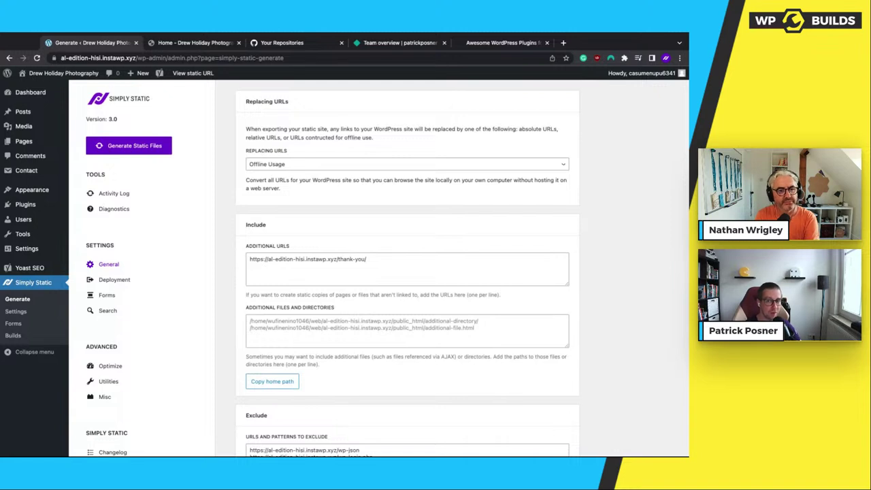
{"action": "left_click", "coordinate": [313, 169]}
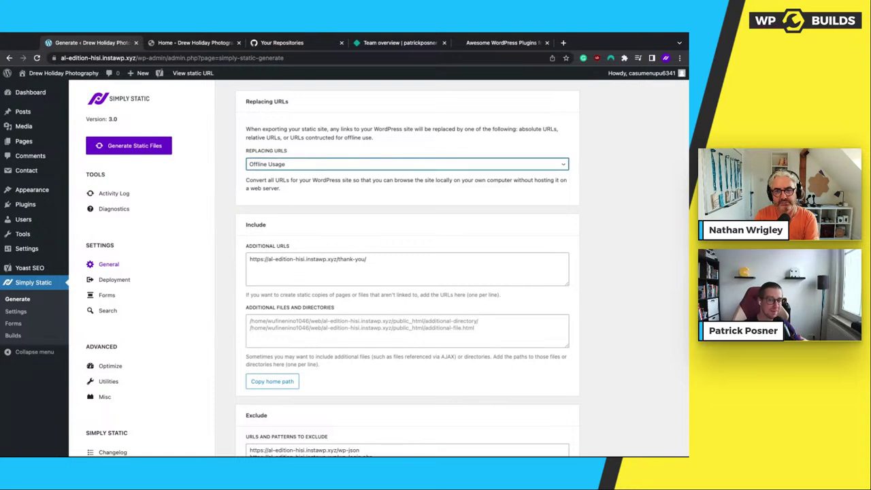
{"action": "left_click", "coordinate": [346, 153]}
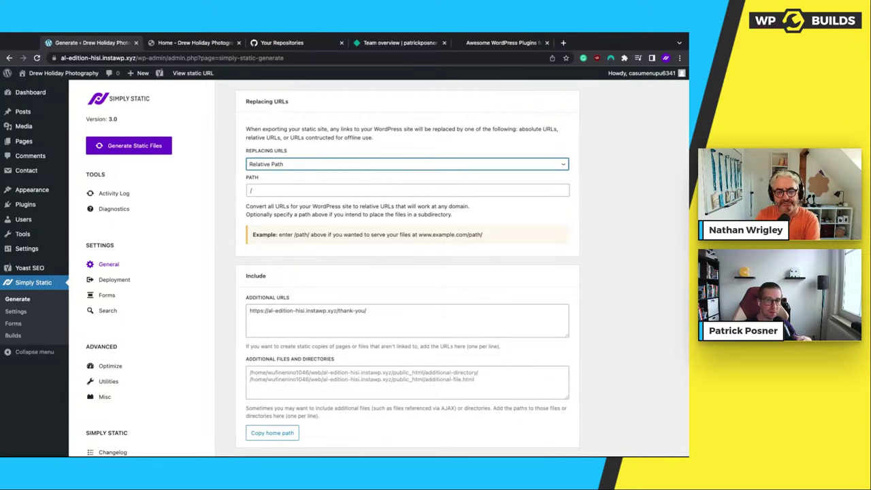
{"action": "left_click", "coordinate": [346, 167]}
{"action": "left_click", "coordinate": [372, 136]}
{"action": "left_click", "coordinate": [345, 137]}
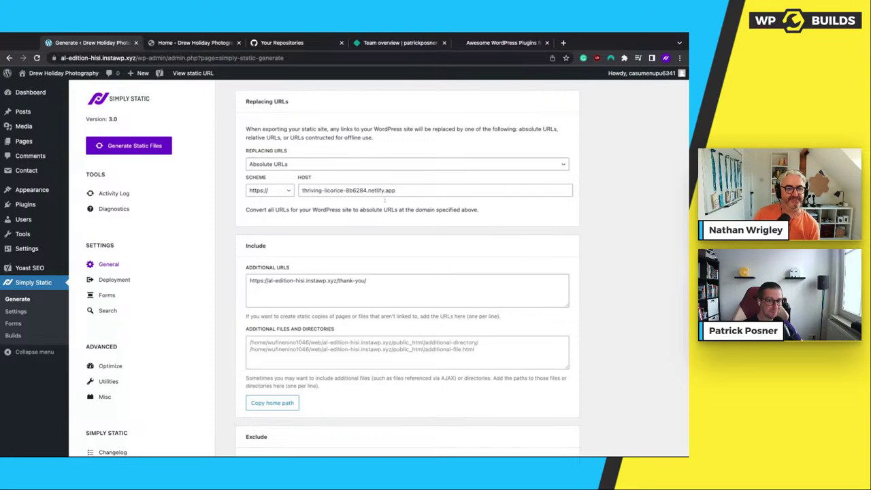
{"action": "scroll", "coordinate": [385, 202], "scroll_direction": "down", "scroll_amount": 1}
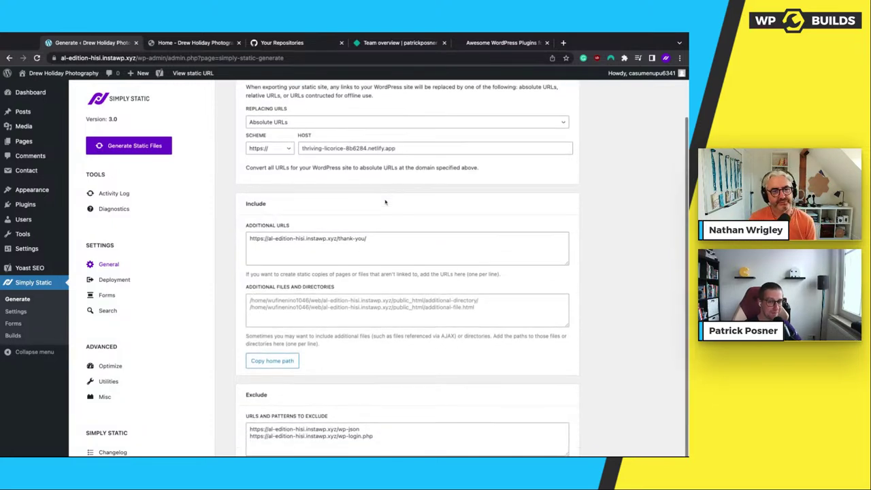
{"action": "scroll", "coordinate": [385, 202], "scroll_direction": "down", "scroll_amount": 1}
{"action": "scroll", "coordinate": [385, 202], "scroll_direction": "up", "scroll_amount": 1}
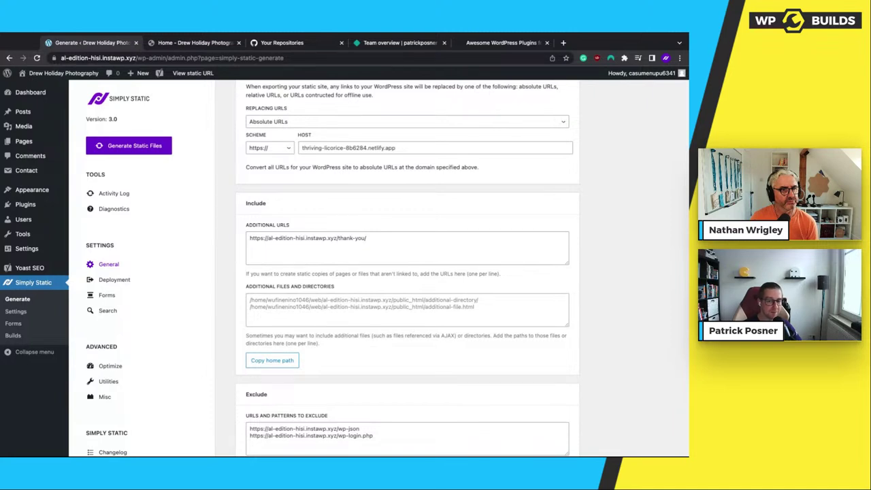
{"action": "scroll", "coordinate": [393, 275], "scroll_direction": "down", "scroll_amount": 1}
{"action": "scroll", "coordinate": [394, 275], "scroll_direction": "down", "scroll_amount": 1}
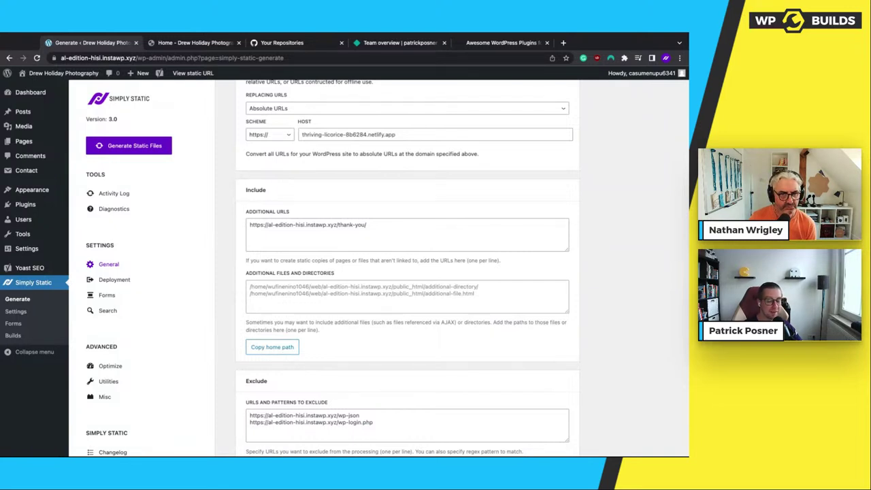
Enter the server home path plus wp-content/uploads/myawesomefile.zip in Additional Files and Directories, then clear it.
{"action": "left_click", "coordinate": [292, 286]}
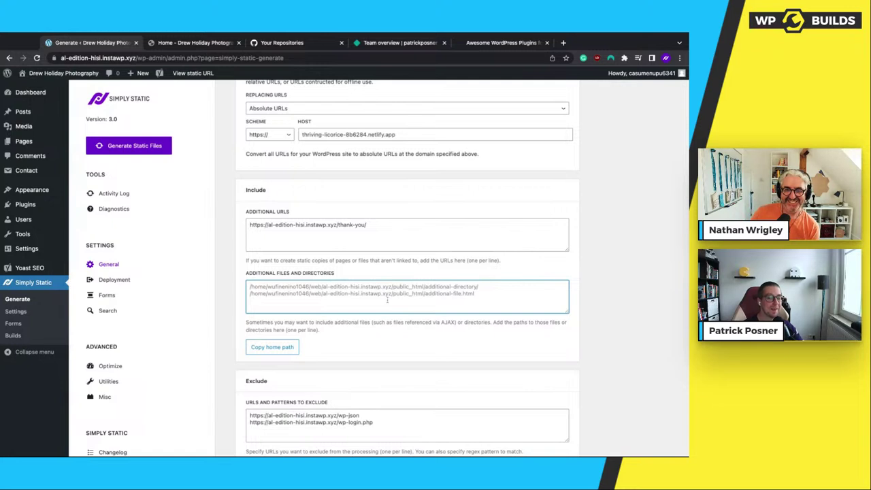
{"action": "left_click", "coordinate": [270, 348]}
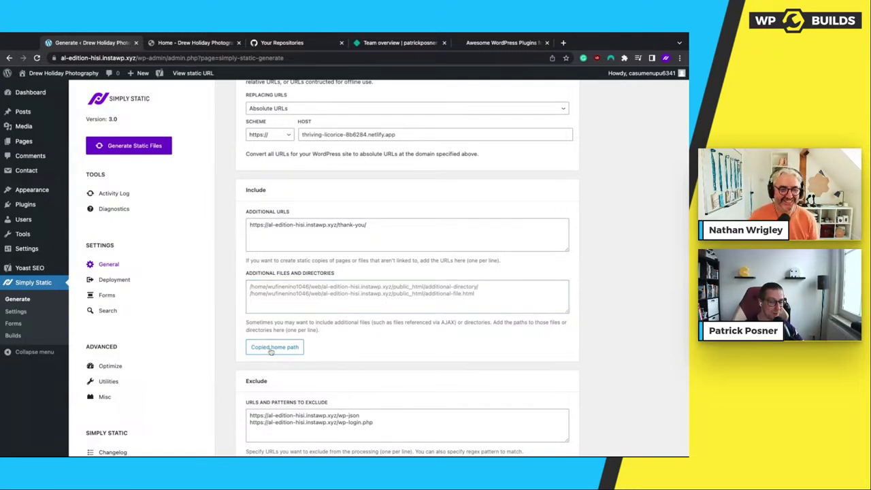
{"action": "left_click", "coordinate": [319, 286]}
{"action": "key", "text": "ctrl+v"}
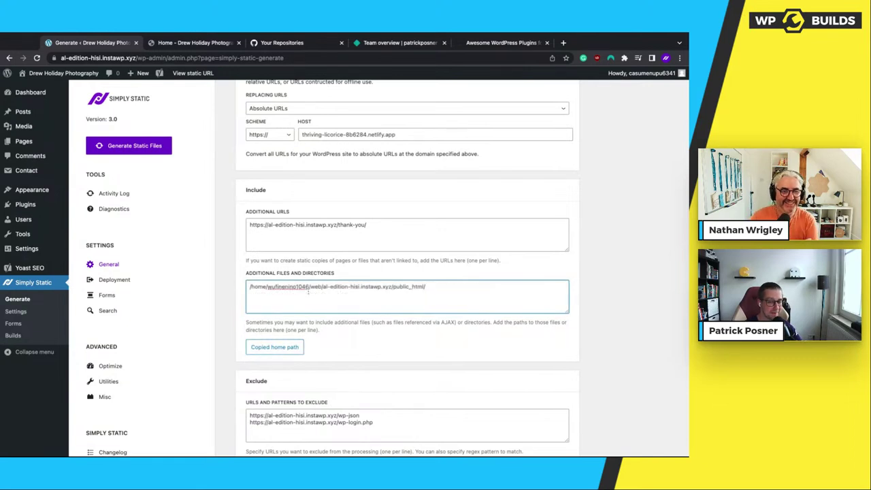
{"action": "triple_click", "coordinate": [410, 293]}
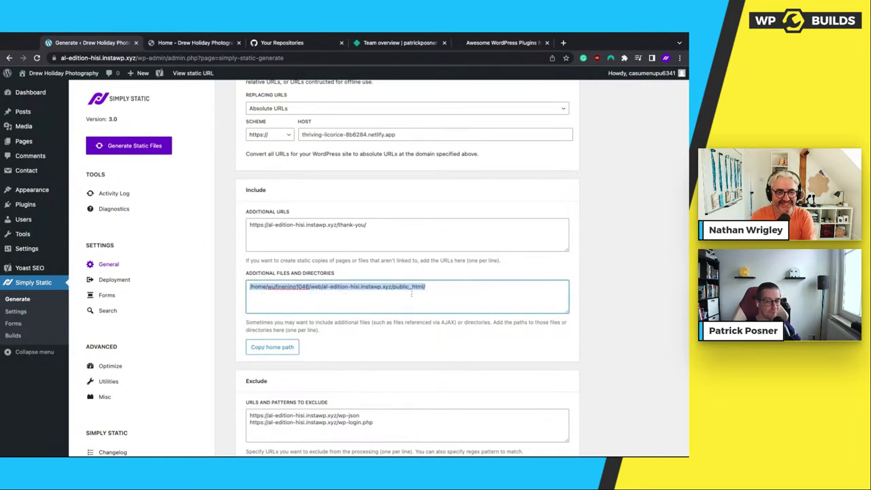
{"action": "left_click", "coordinate": [438, 290]}
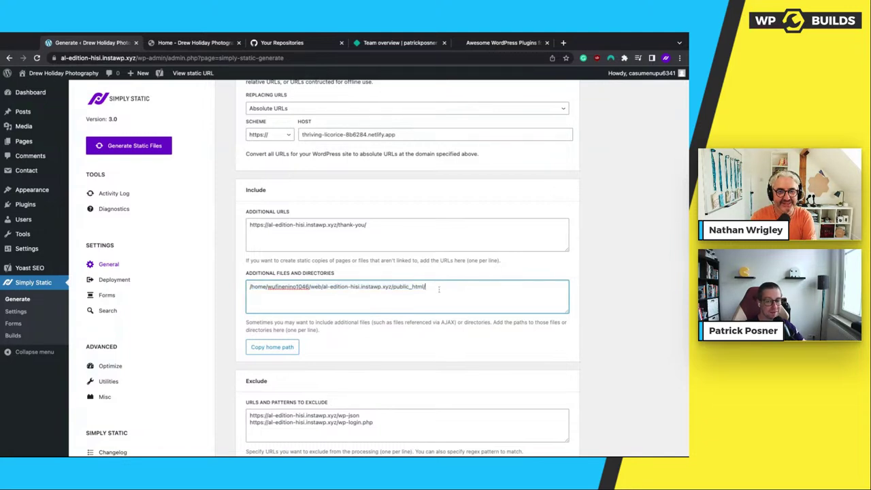
{"action": "type", "text": "w"}
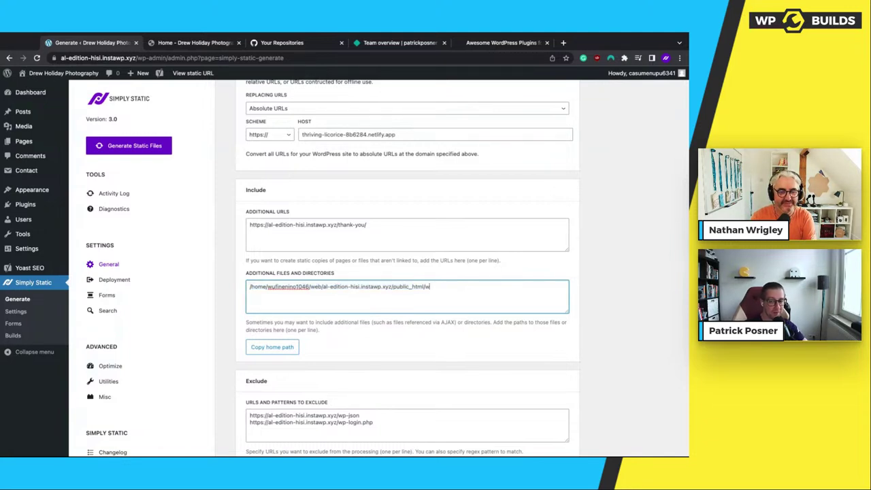
{"action": "type", "text": "p-content/uploads"}
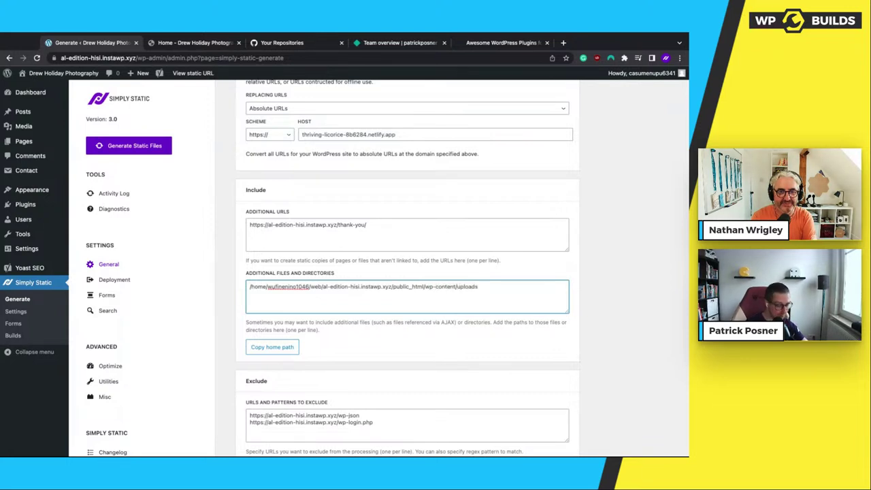
{"action": "type", "text": "/myawe"}
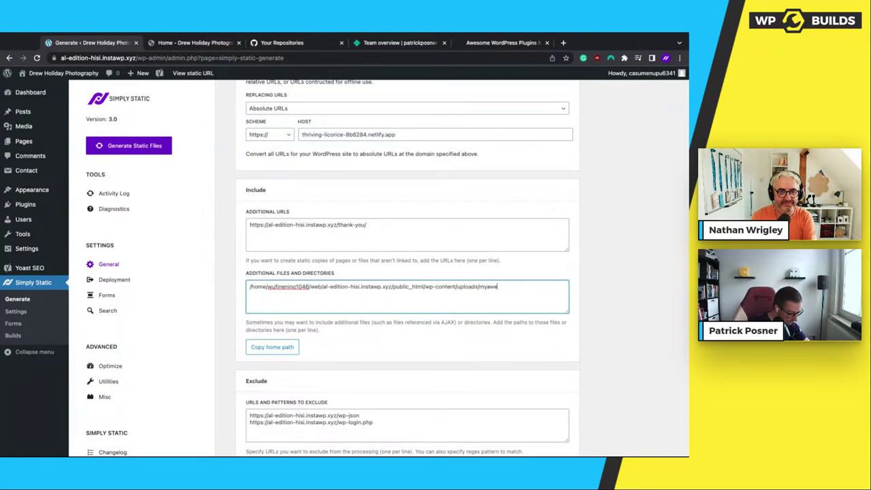
{"action": "type", "text": "some"}
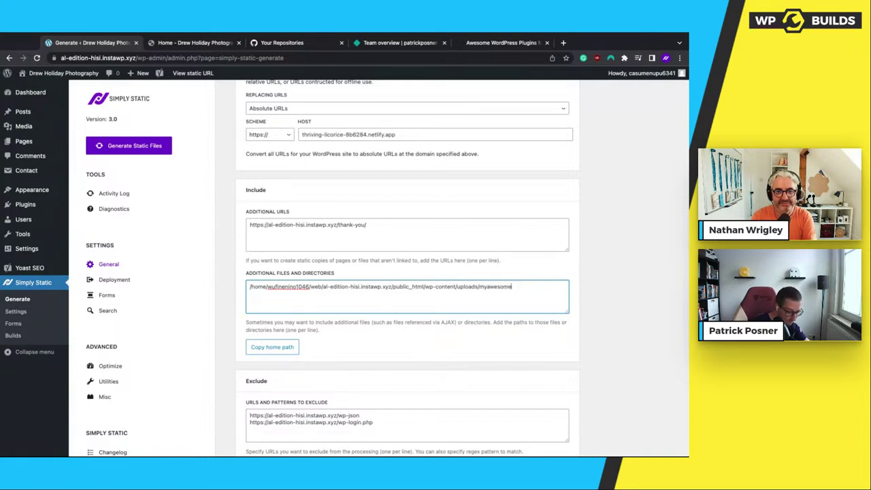
{"action": "type", "text": "file.zip"}
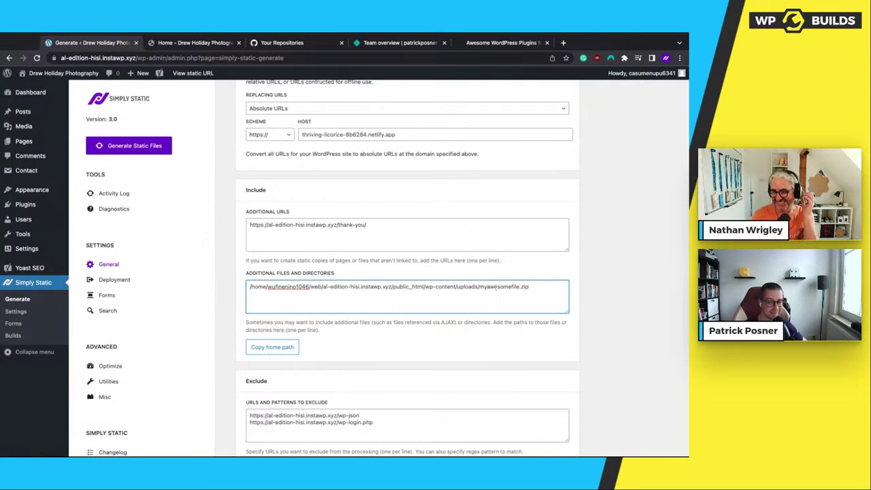
{"action": "key", "text": "ctrl+a"}
{"action": "key", "text": "BackSpace"}
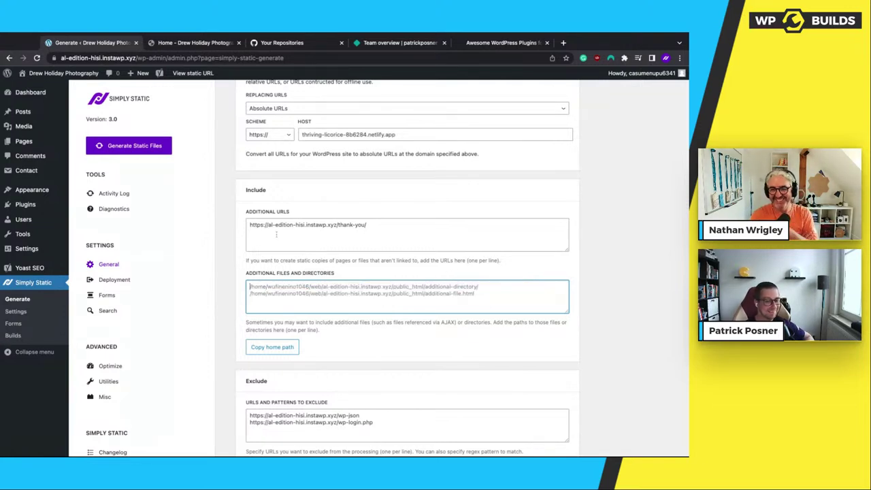
{"action": "left_click", "coordinate": [268, 273]}
{"action": "scroll", "coordinate": [335, 363], "scroll_direction": "down", "scroll_amount": 2}
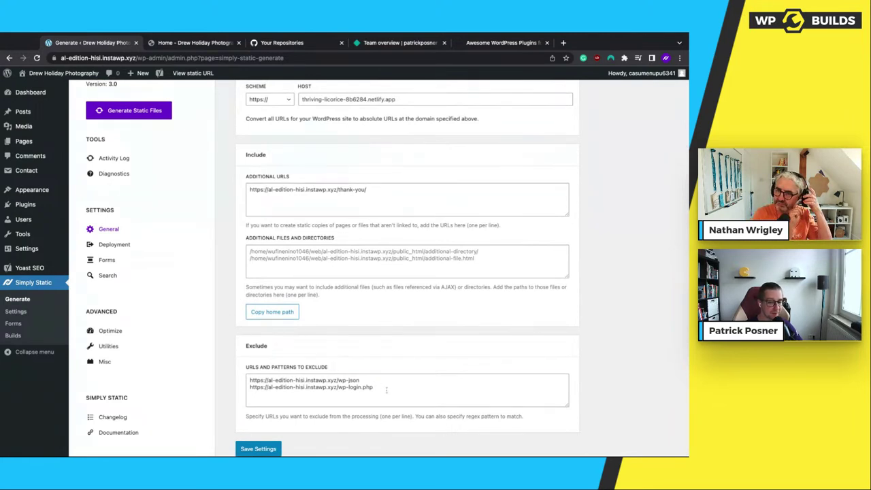
{"action": "left_click_drag", "start_coordinate": [383, 388], "coordinate": [289, 376]}
{"action": "left_click", "coordinate": [359, 331]}
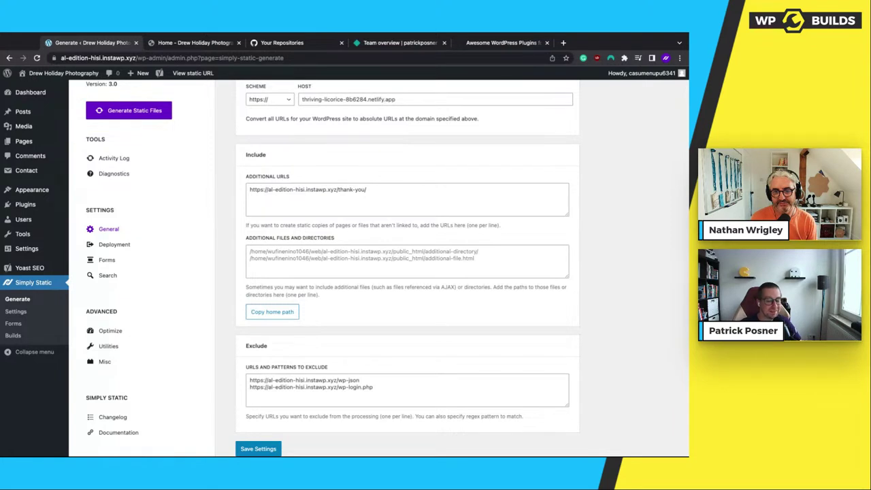
{"action": "left_click_drag", "start_coordinate": [374, 386], "coordinate": [328, 386]}
{"action": "left_click", "coordinate": [401, 335]}
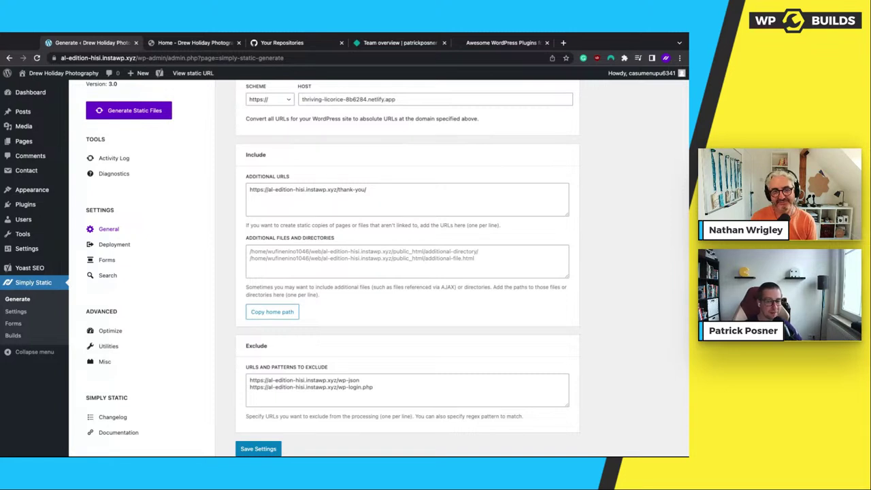
{"action": "scroll", "coordinate": [463, 268], "scroll_direction": "up", "scroll_amount": 3}
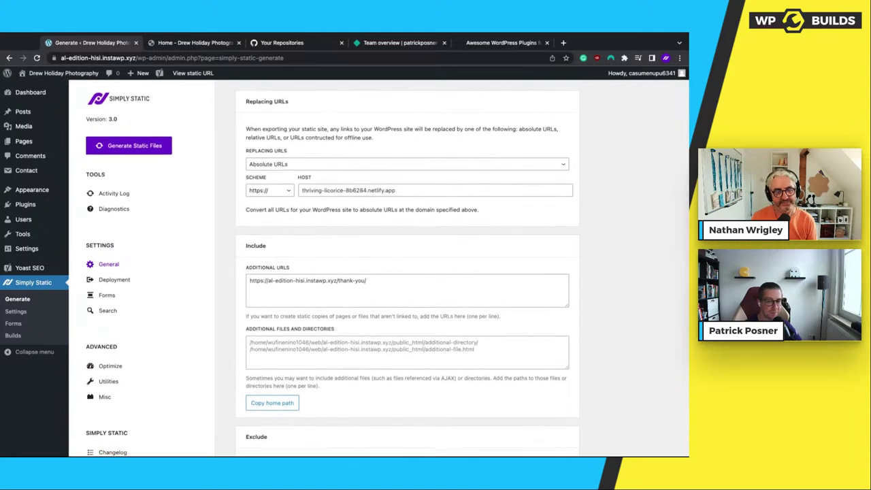
Switch to the GitHub repositories list topped by the private wp-builds-demo repo.
{"action": "scroll", "coordinate": [407, 268], "scroll_direction": "down", "scroll_amount": 1}
{"action": "scroll", "coordinate": [407, 268], "scroll_direction": "up", "scroll_amount": 1}
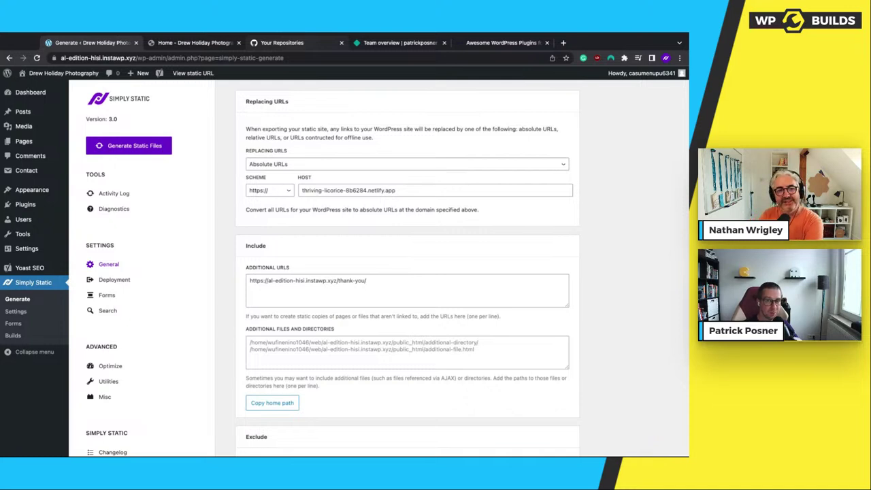
{"action": "left_click", "coordinate": [281, 43]}
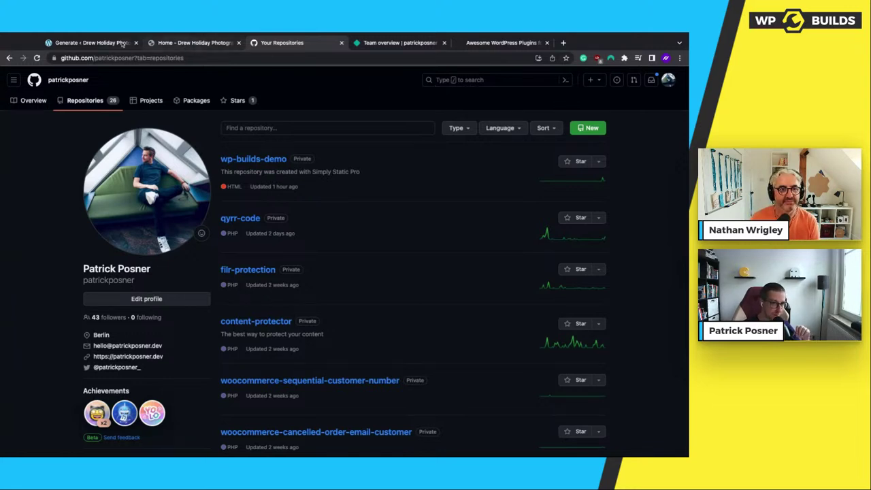
Open Simply Static's Deployment settings showing GitHub, the wp-builds-demo repo and branch main.
{"action": "left_click", "coordinate": [93, 43]}
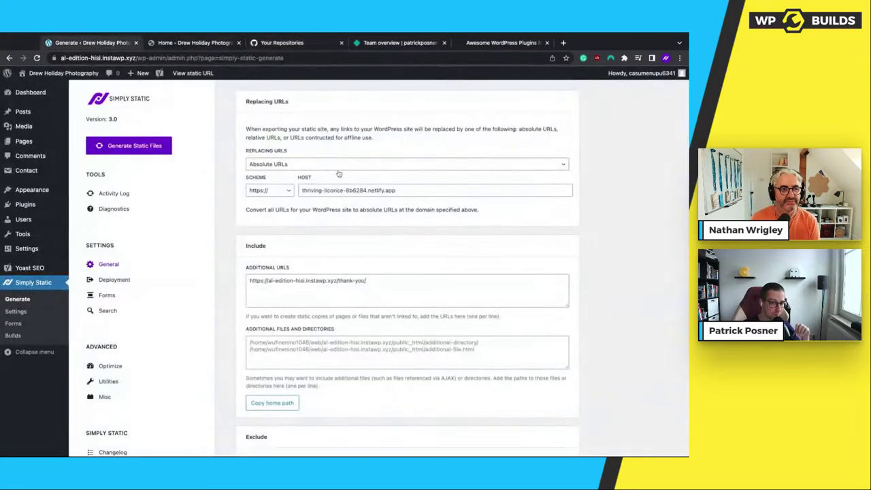
{"action": "left_click", "coordinate": [113, 279]}
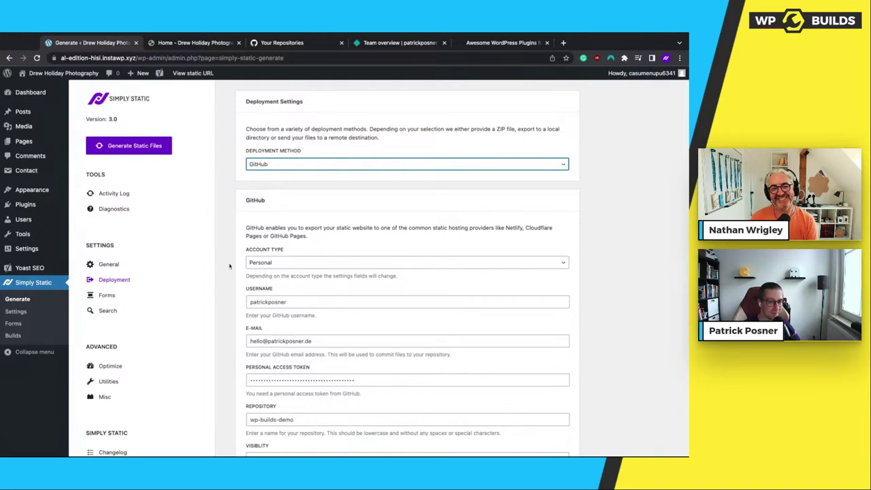
{"action": "scroll", "coordinate": [229, 265], "scroll_direction": "down", "scroll_amount": 2}
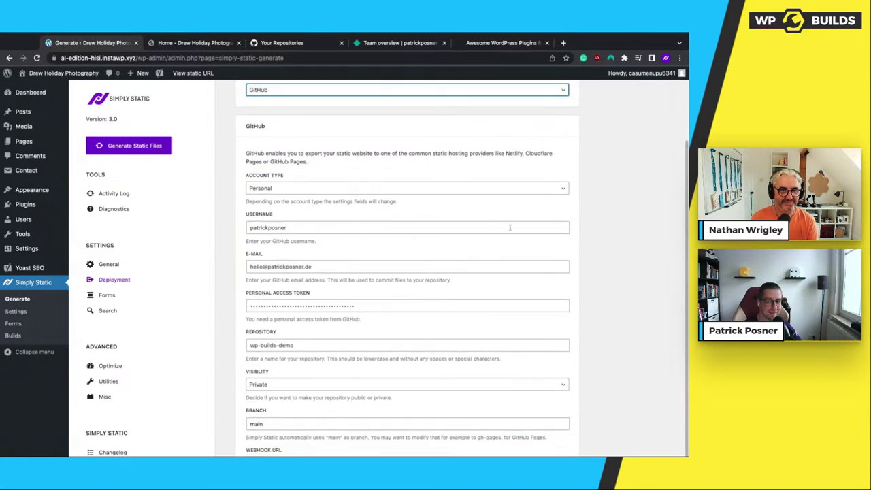
{"action": "scroll", "coordinate": [476, 238], "scroll_direction": "down", "scroll_amount": 1}
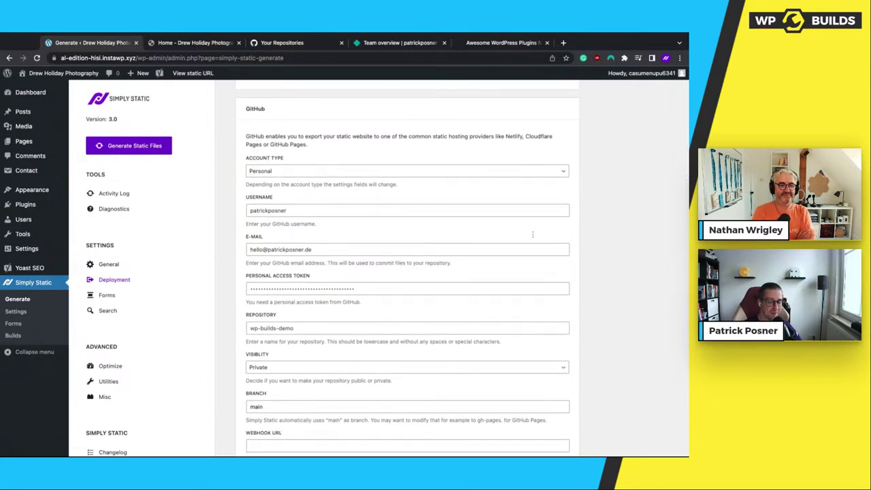
Try Organization as the GitHub account type, revert to Personal, then view the GitHub repositories list.
{"action": "left_click", "coordinate": [274, 173]}
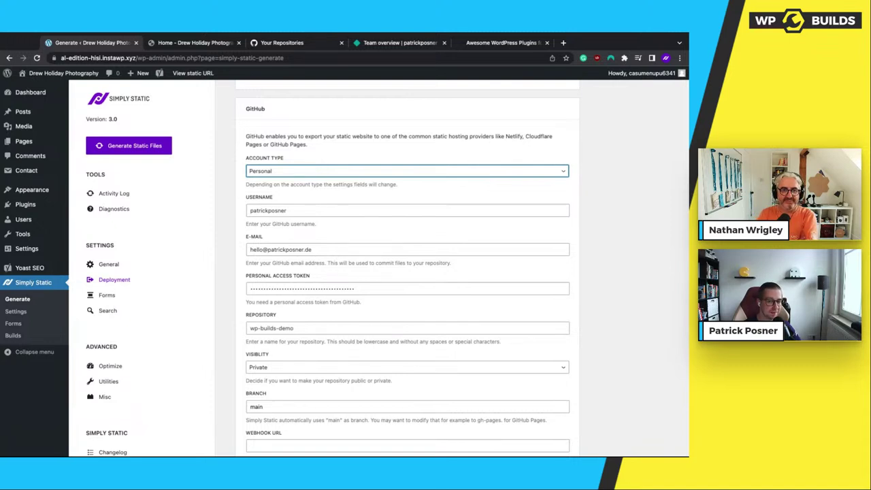
{"action": "left_click", "coordinate": [279, 212]}
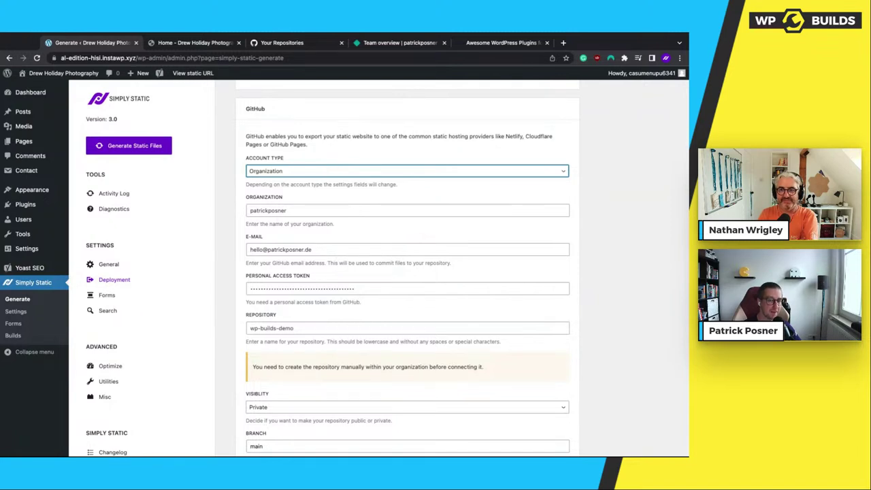
{"action": "left_click", "coordinate": [277, 173]}
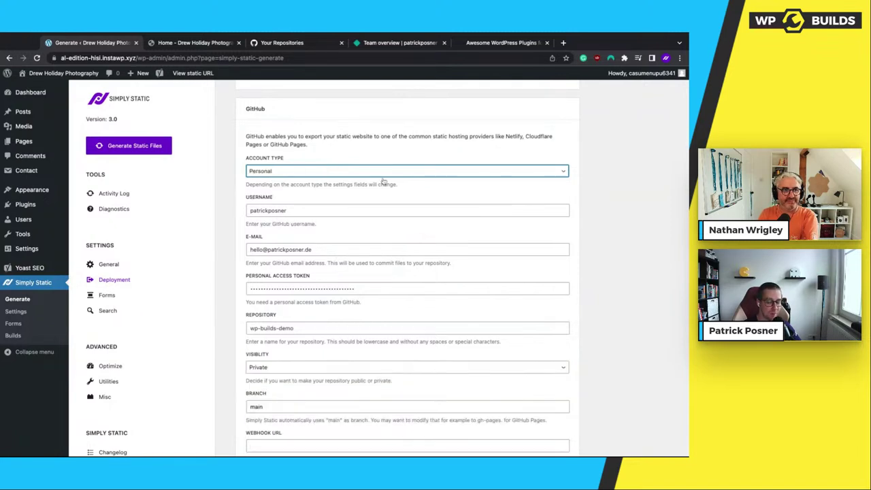
{"action": "scroll", "coordinate": [293, 204], "scroll_direction": "down", "scroll_amount": 1}
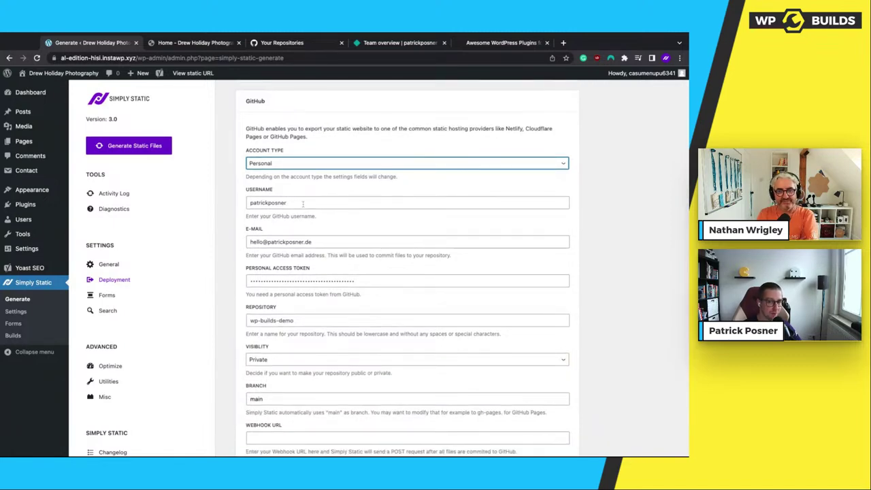
{"action": "left_click", "coordinate": [292, 44]}
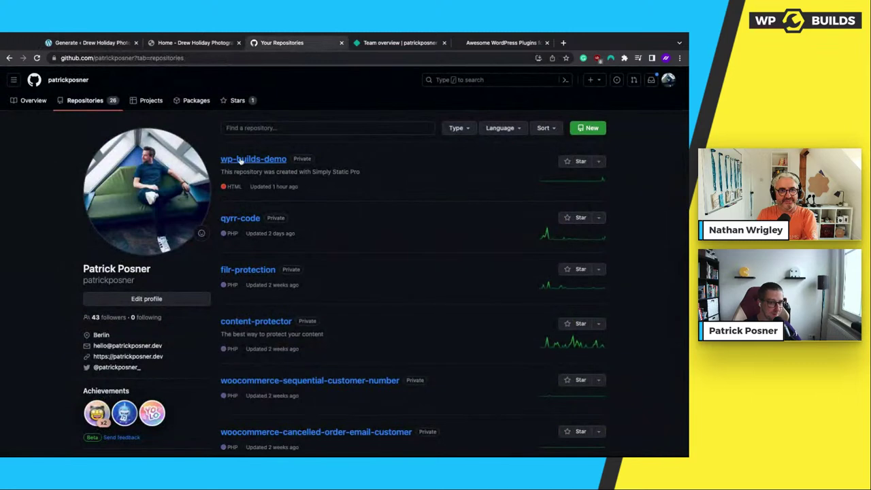
Leave the GitHub repositories list and switch back to the photography site's WordPress tab.
{"action": "triple_click", "coordinate": [79, 286]}
{"action": "left_click", "coordinate": [157, 286]}
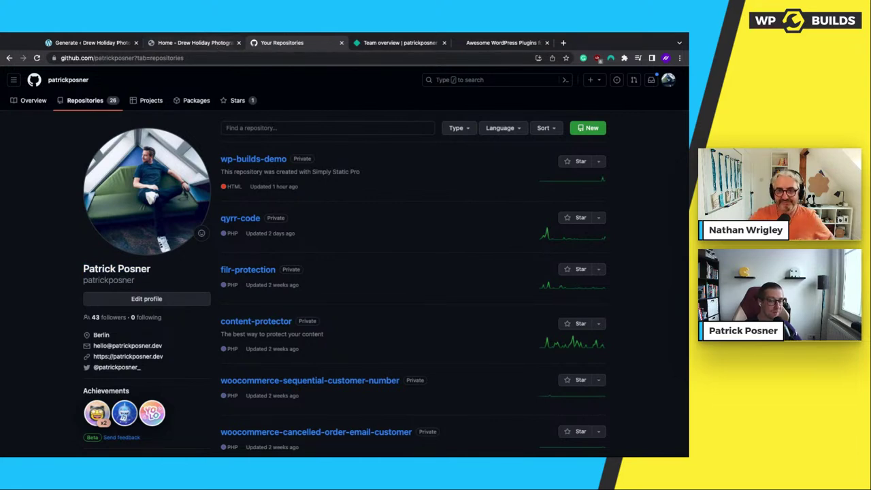
{"action": "left_click", "coordinate": [204, 42]}
{"action": "key", "text": "ctrl+shift+Tab"}
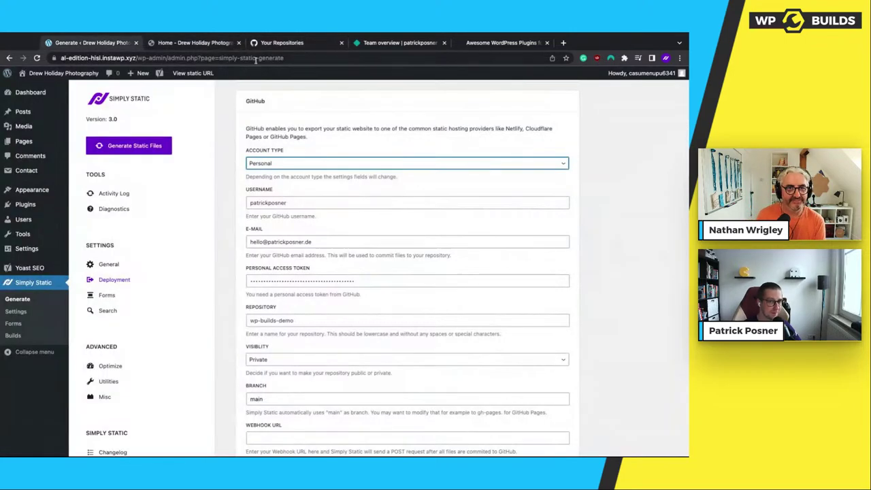
{"action": "left_click", "coordinate": [238, 43]}
{"action": "scroll", "coordinate": [333, 214], "scroll_direction": "down", "scroll_amount": 1}
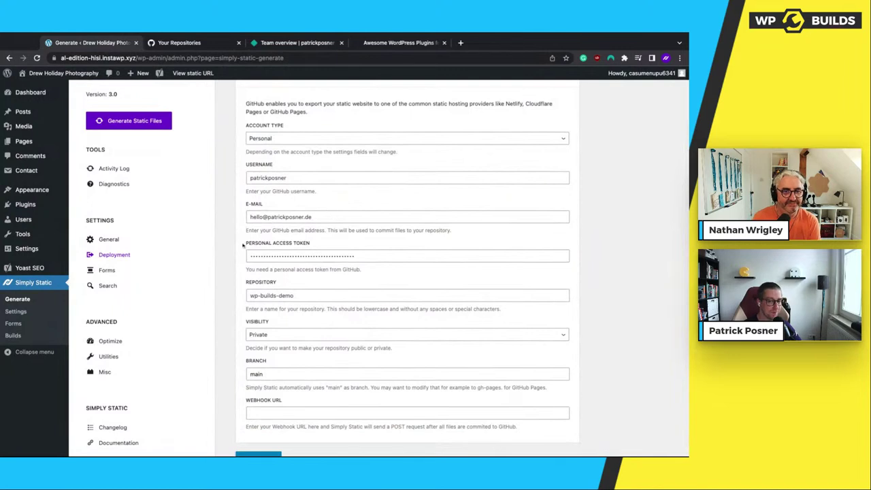
{"action": "scroll", "coordinate": [243, 246], "scroll_direction": "down", "scroll_amount": 1}
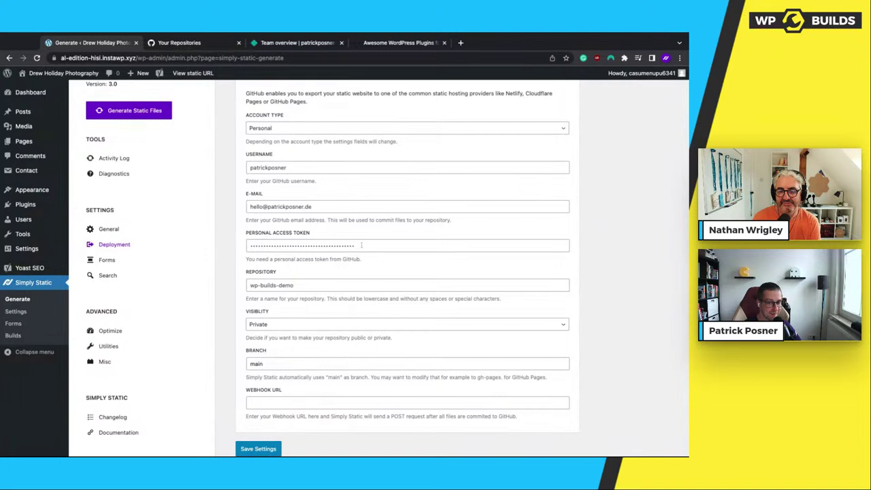
{"action": "left_click_drag", "start_coordinate": [304, 285], "coordinate": [243, 286]}
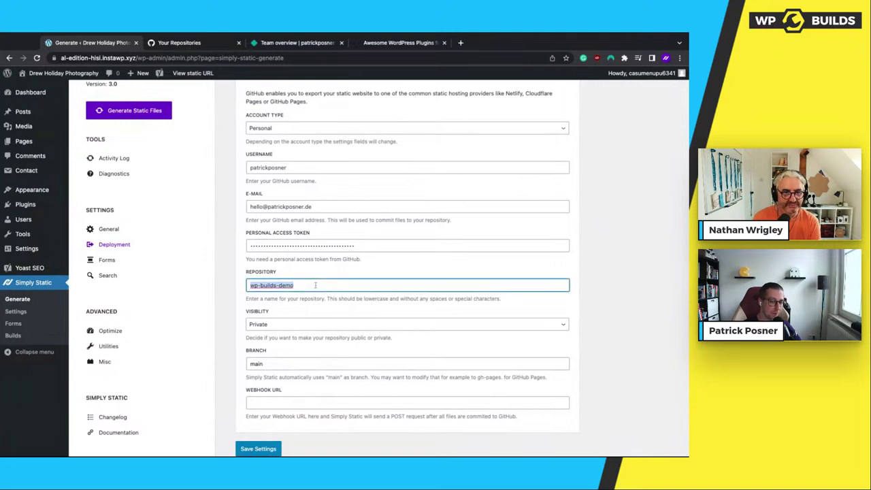
{"action": "left_click", "coordinate": [230, 286]}
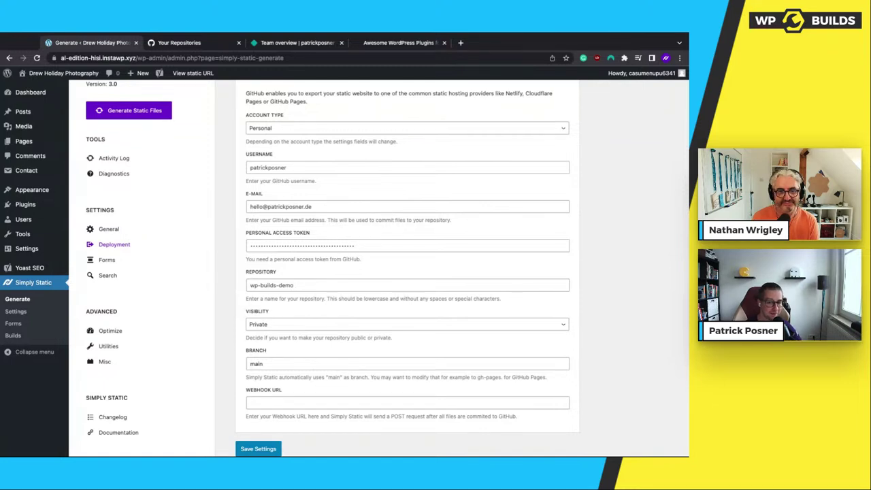
{"action": "left_click_drag", "start_coordinate": [294, 285], "coordinate": [228, 296]}
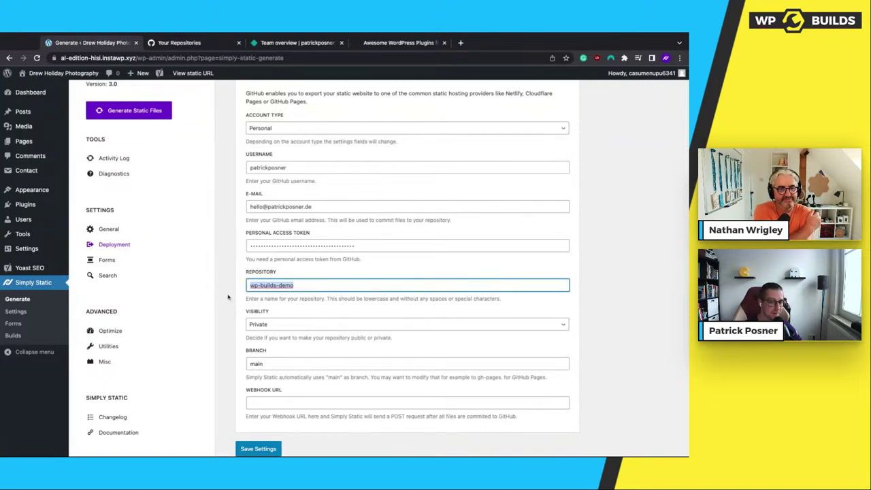
{"action": "left_click", "coordinate": [229, 298]}
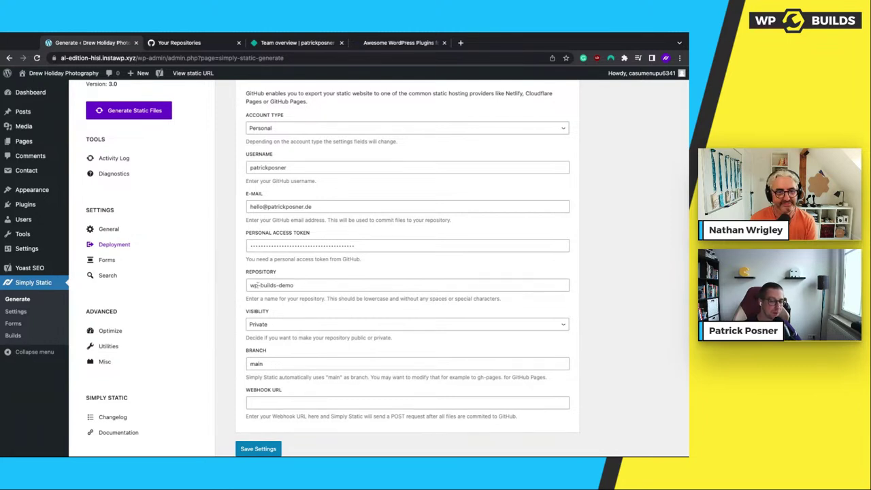
{"action": "left_click_drag", "start_coordinate": [292, 285], "coordinate": [232, 288]}
{"action": "left_click", "coordinate": [225, 297]}
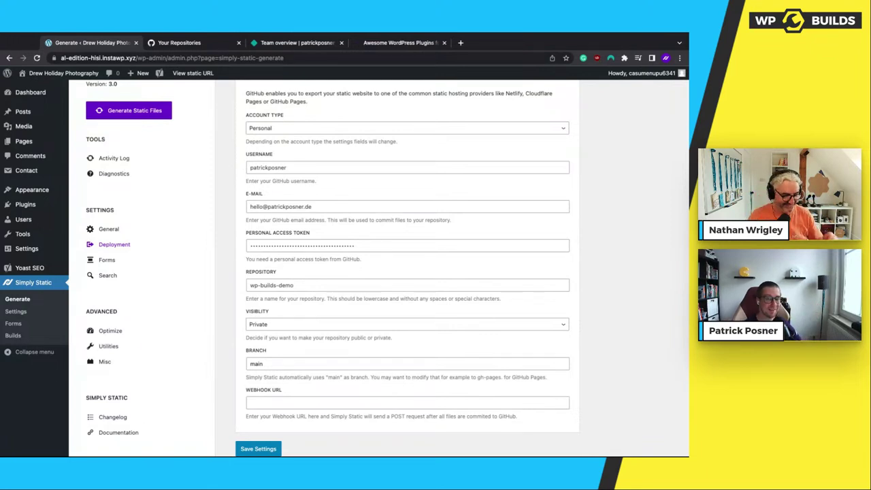
{"action": "left_click", "coordinate": [298, 326]}
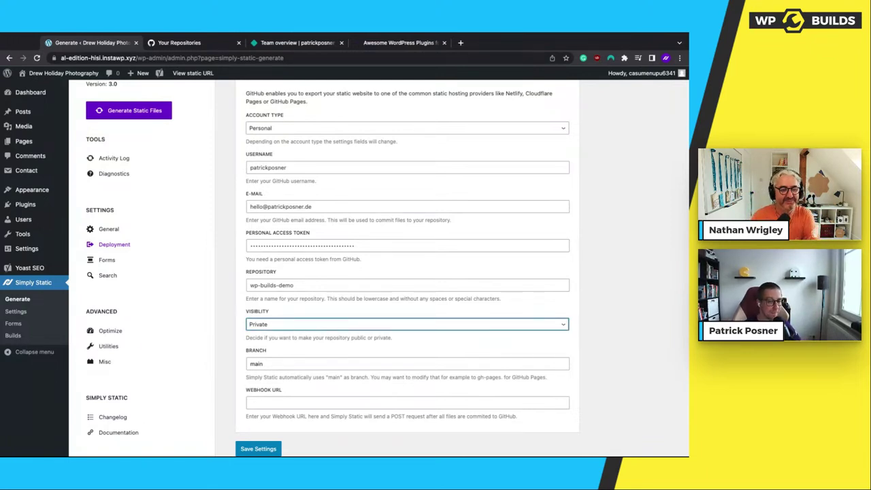
{"action": "double_click", "coordinate": [286, 364]}
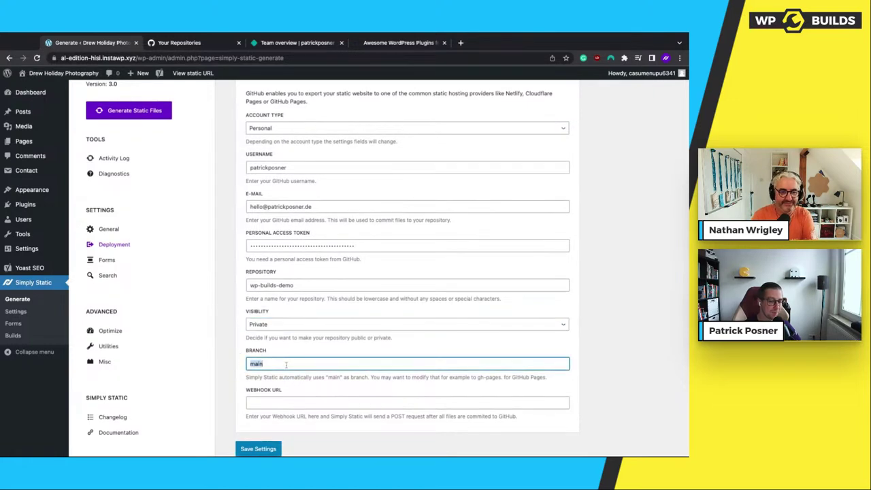
{"action": "left_click", "coordinate": [226, 364]}
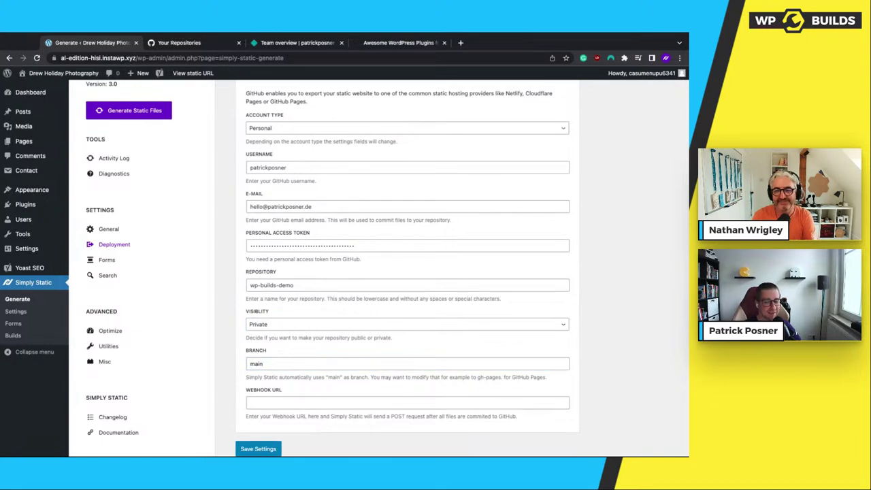
{"action": "left_click", "coordinate": [278, 366]}
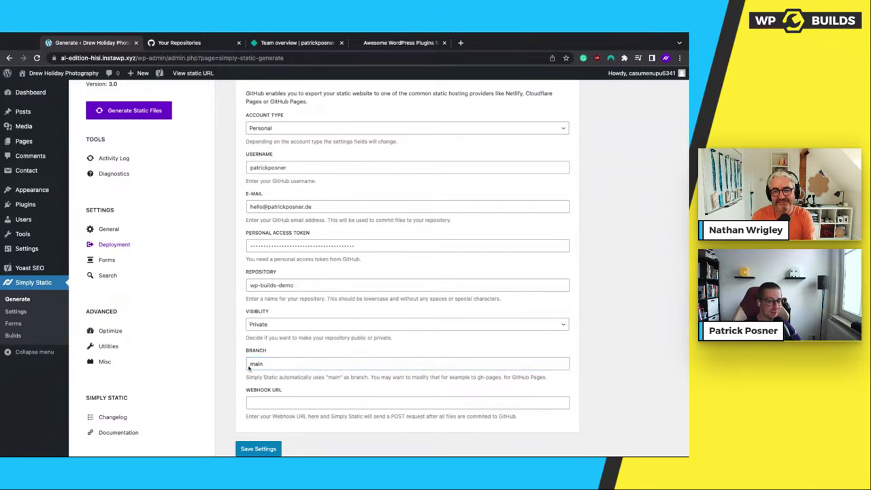
{"action": "left_click", "coordinate": [227, 358]}
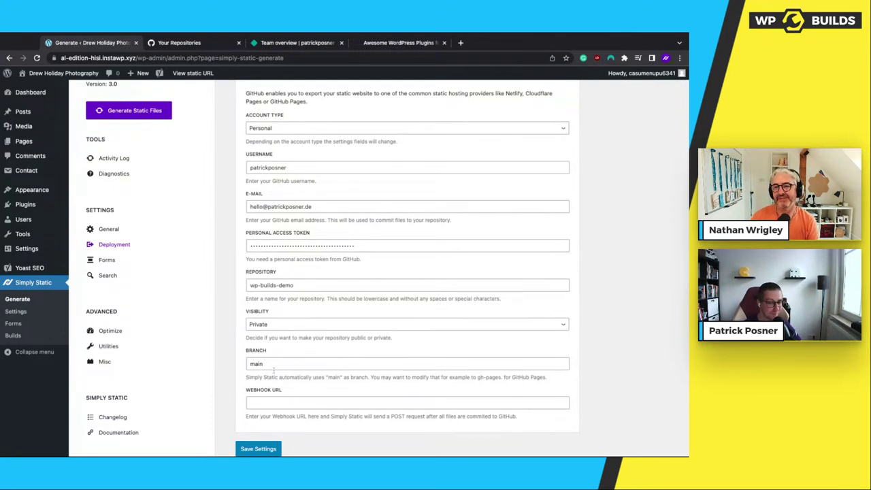
{"action": "left_click", "coordinate": [298, 403]}
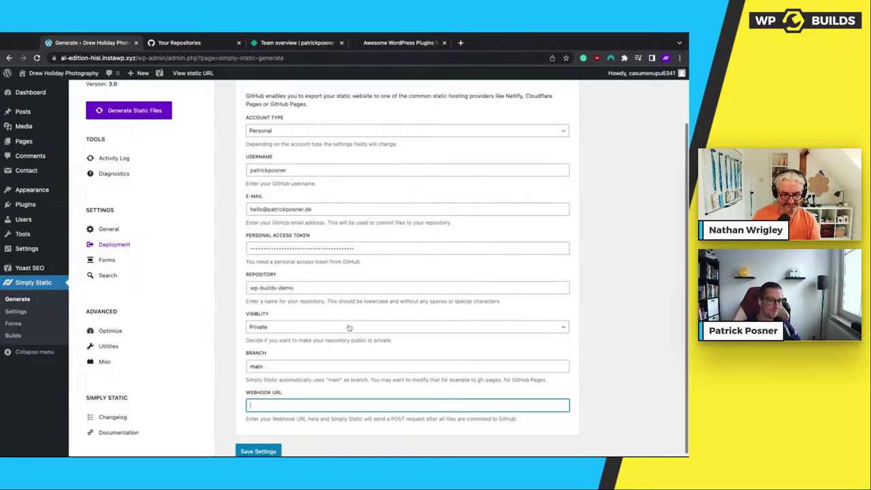
{"action": "scroll", "coordinate": [349, 328], "scroll_direction": "up", "scroll_amount": 3}
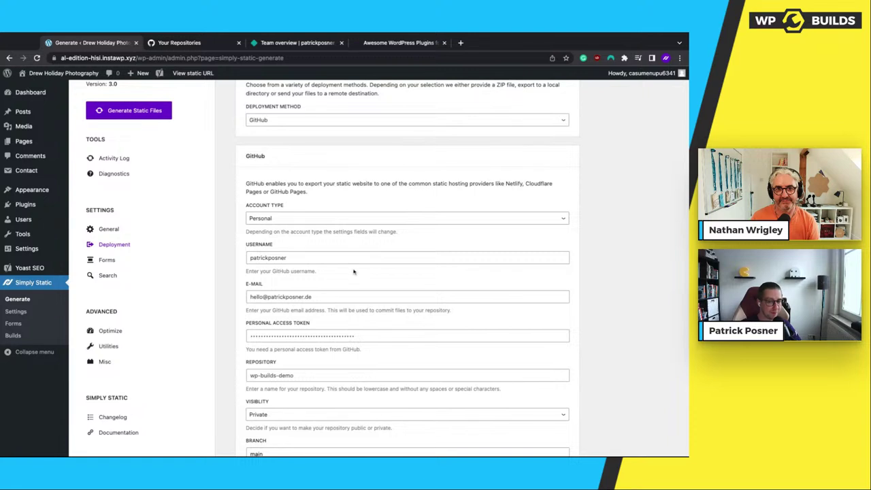
{"action": "scroll", "coordinate": [348, 292], "scroll_direction": "down", "scroll_amount": 1}
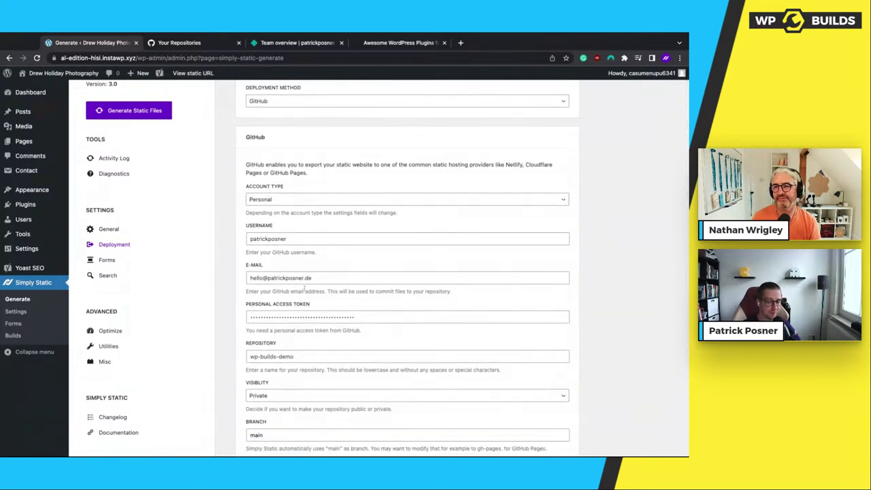
{"action": "scroll", "coordinate": [313, 284], "scroll_direction": "up", "scroll_amount": 1}
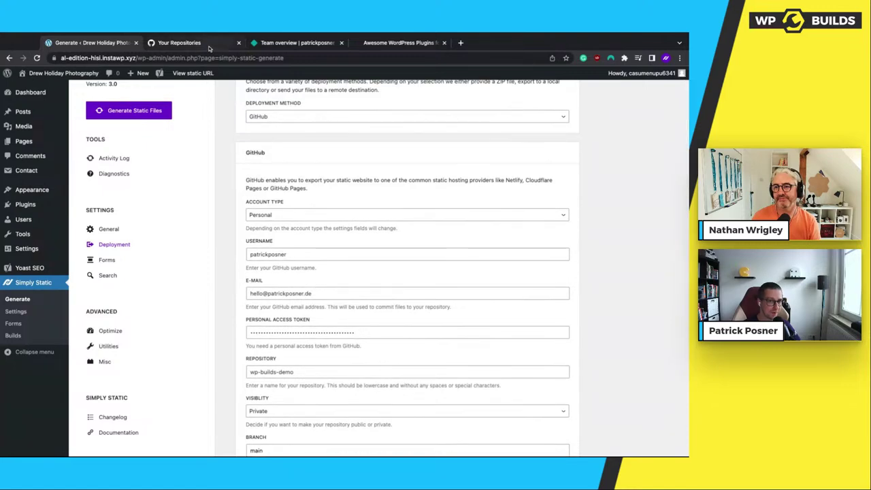
{"action": "left_click", "coordinate": [202, 44]}
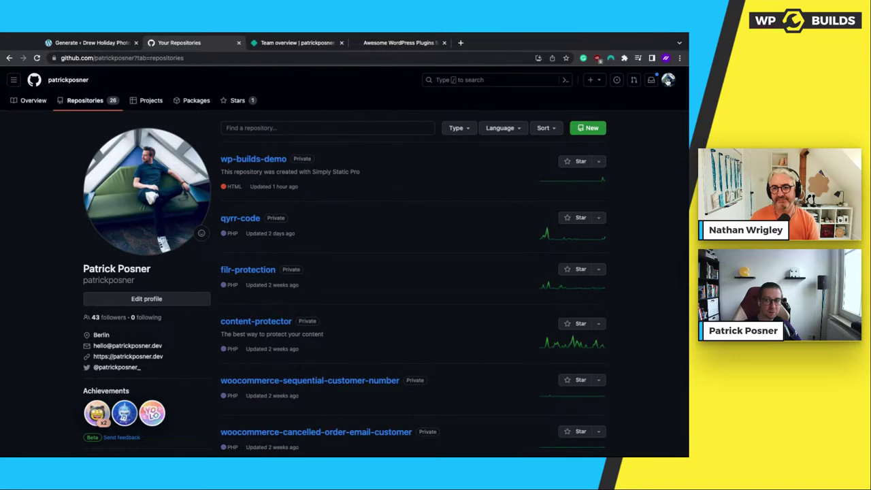
Go from the GitHub avatar menu to Settings, then to Developer settings.
{"action": "left_click", "coordinate": [668, 79]}
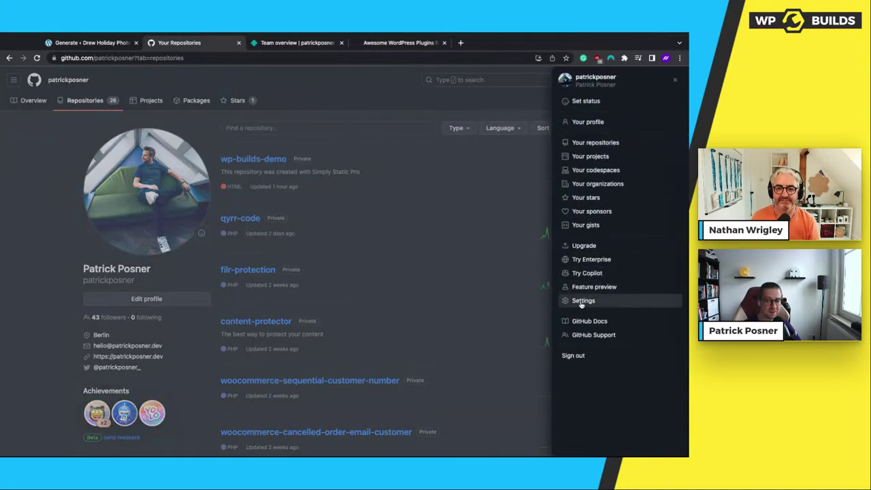
{"action": "left_click", "coordinate": [583, 300]}
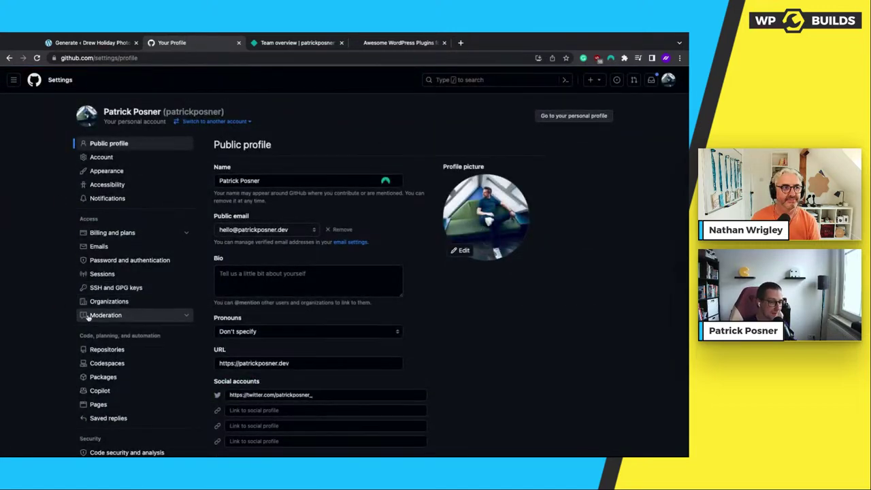
{"action": "scroll", "coordinate": [88, 317], "scroll_direction": "down", "scroll_amount": 15}
{"action": "scroll", "coordinate": [88, 317], "scroll_direction": "up", "scroll_amount": 10}
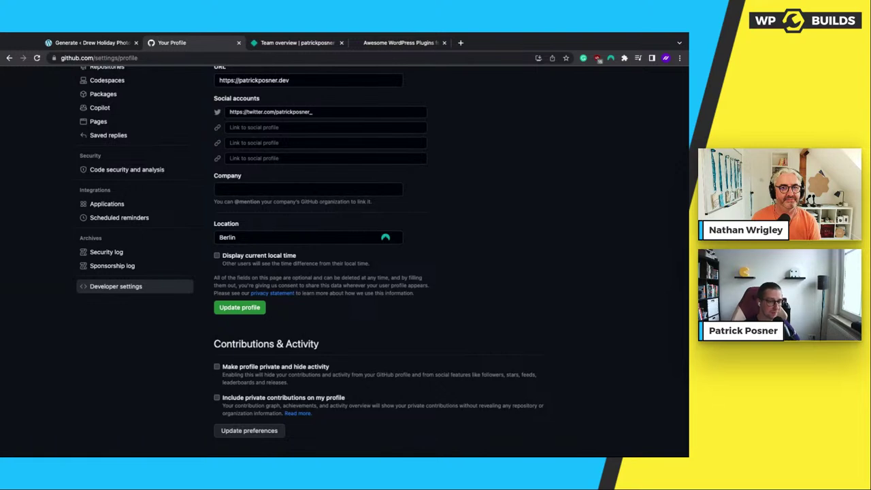
{"action": "left_click", "coordinate": [116, 286]}
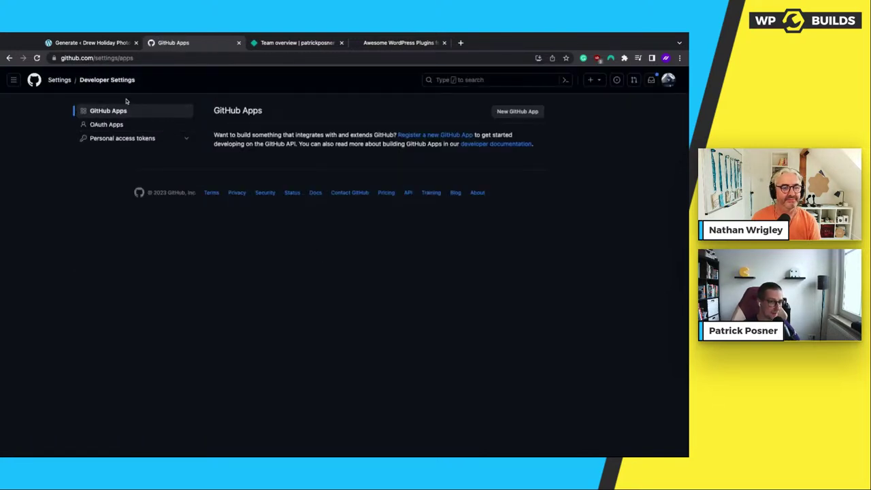
Under Personal access tokens > Tokens (classic), choose Generate new token (classic).
{"action": "left_click", "coordinate": [126, 139]}
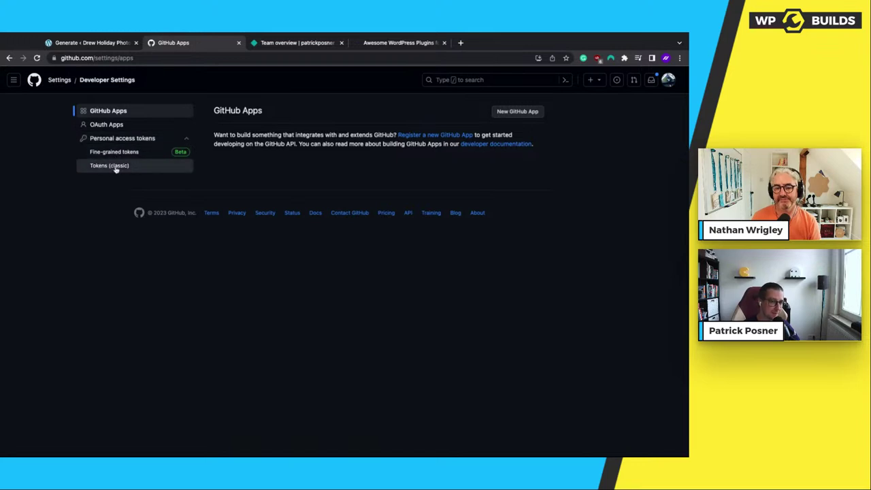
{"action": "left_click", "coordinate": [116, 168]}
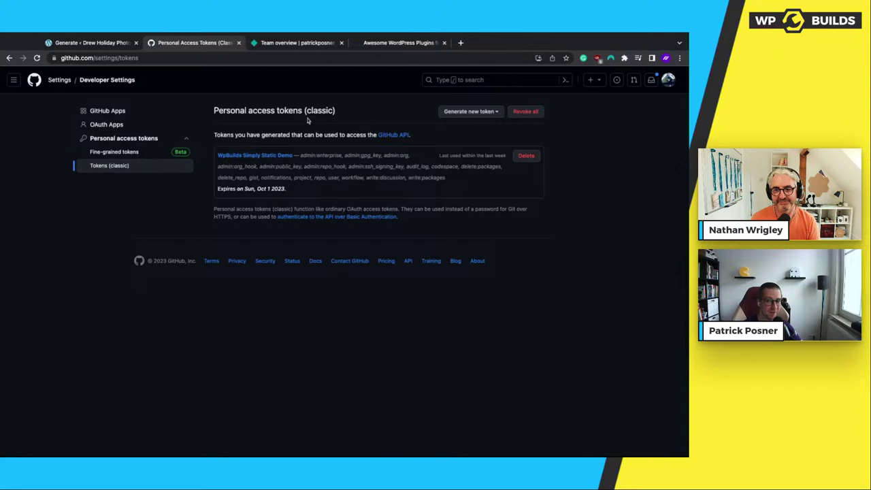
{"action": "left_click", "coordinate": [467, 112]}
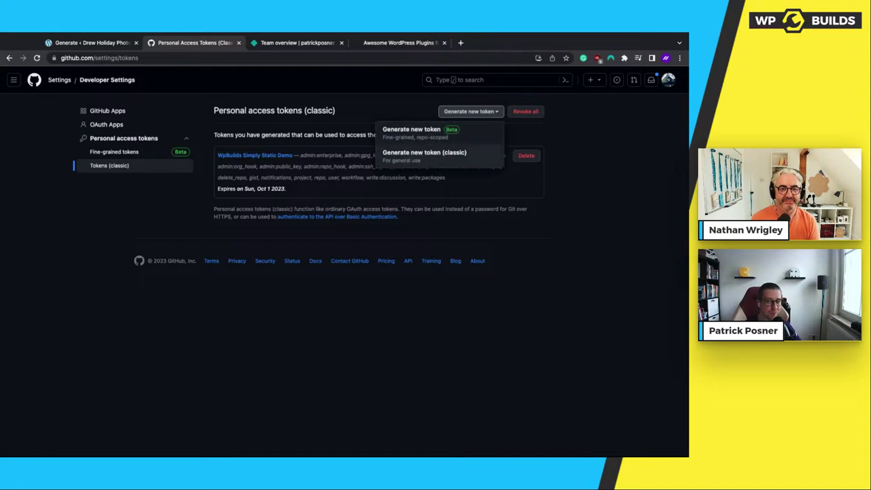
{"action": "left_click", "coordinate": [444, 157]}
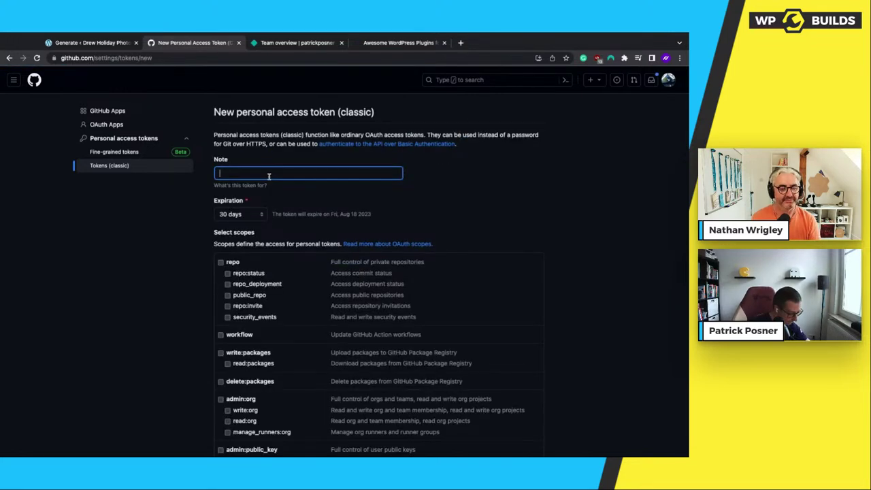
{"action": "type", "text": "WP Builds "}
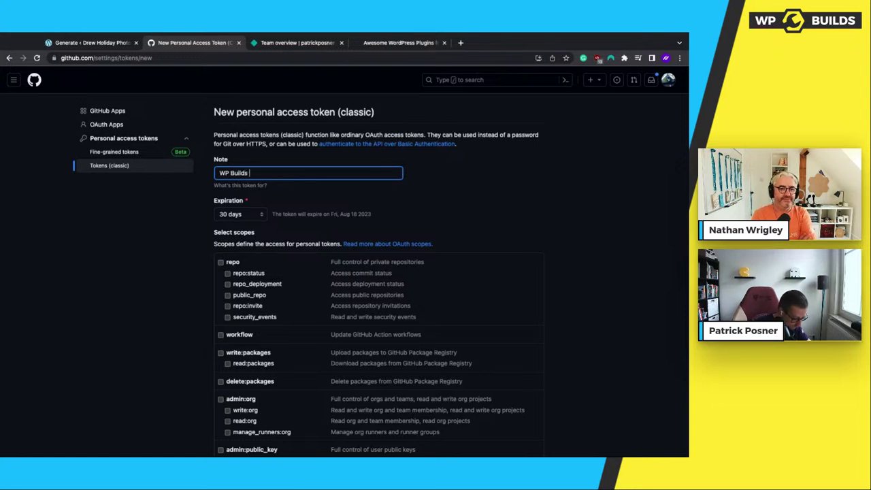
{"action": "type", "text": "Test"}
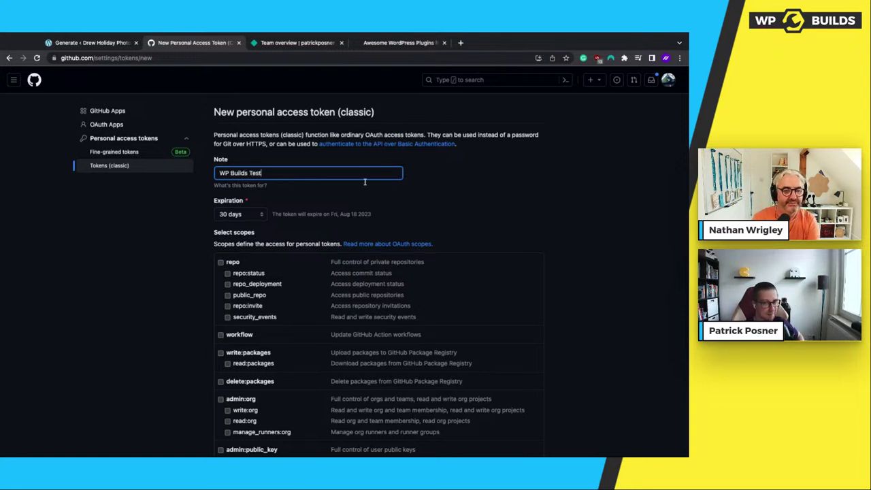
{"action": "left_click", "coordinate": [420, 203]}
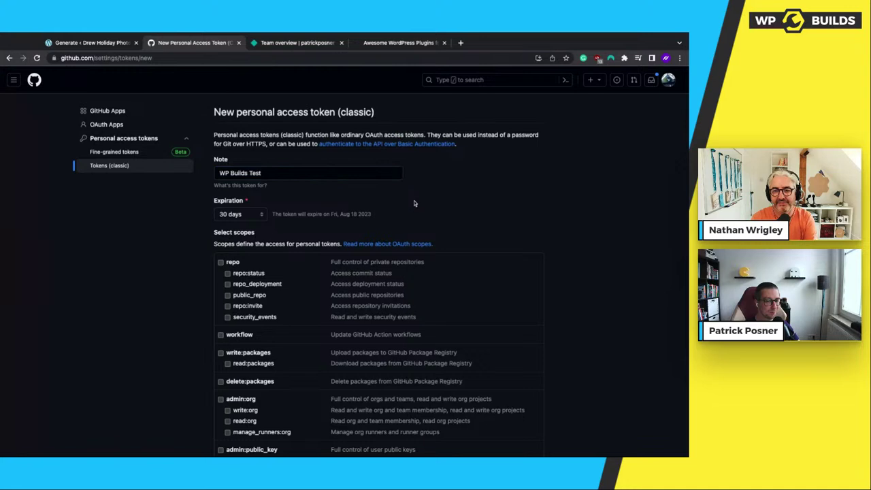
{"action": "left_click_drag", "start_coordinate": [294, 172], "coordinate": [230, 172]}
{"action": "left_click", "coordinate": [154, 260]}
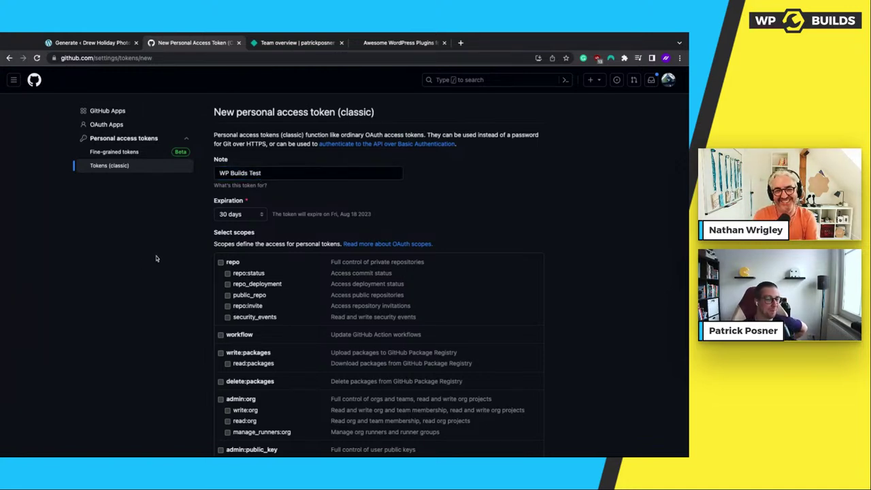
{"action": "scroll", "coordinate": [154, 261], "scroll_direction": "down", "scroll_amount": 1}
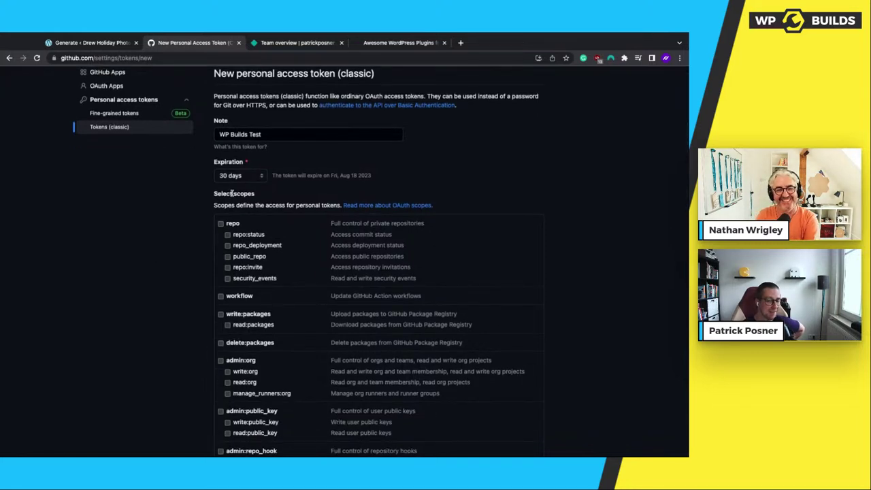
{"action": "left_click", "coordinate": [246, 178]}
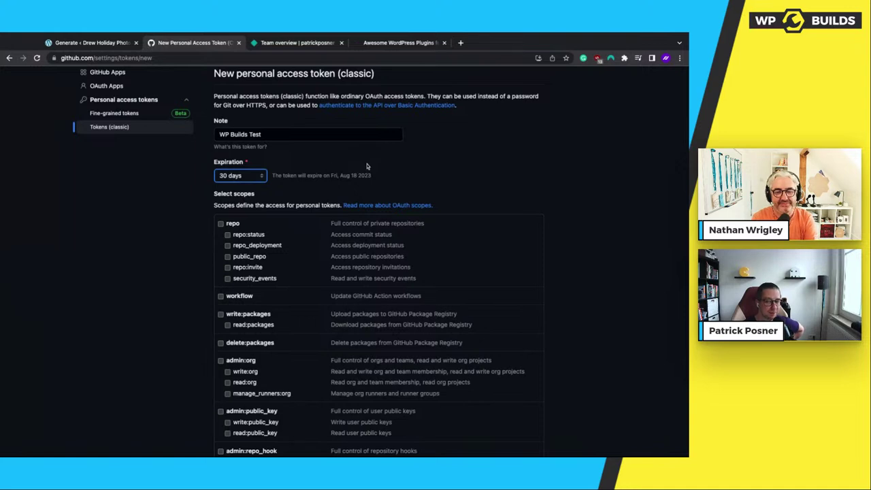
{"action": "scroll", "coordinate": [367, 165], "scroll_direction": "up", "scroll_amount": 1}
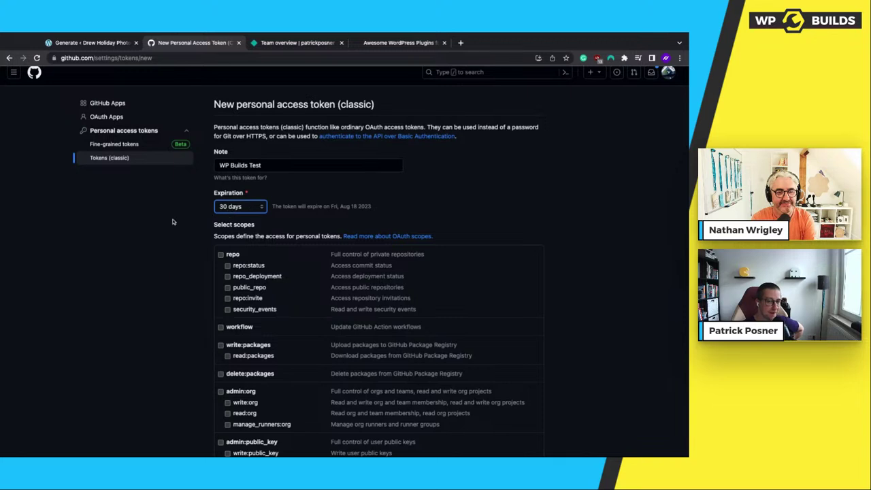
{"action": "scroll", "coordinate": [296, 207], "scroll_direction": "up", "scroll_amount": 1}
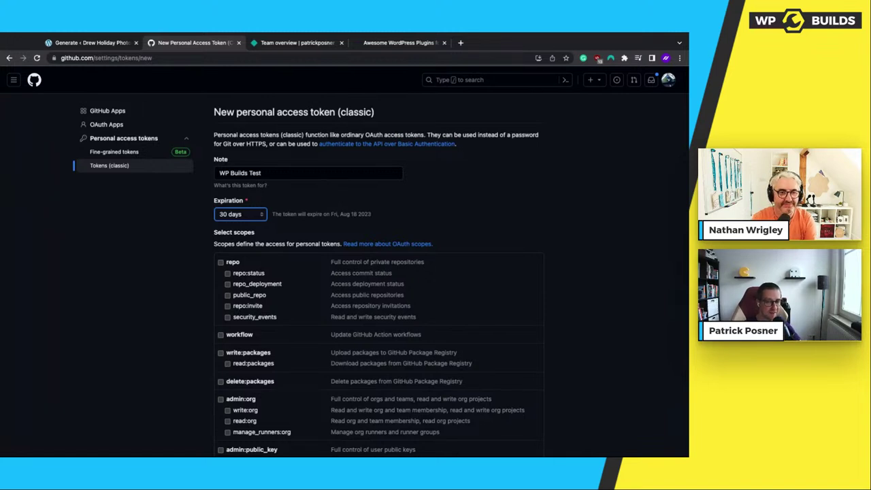
{"action": "left_click", "coordinate": [257, 206]}
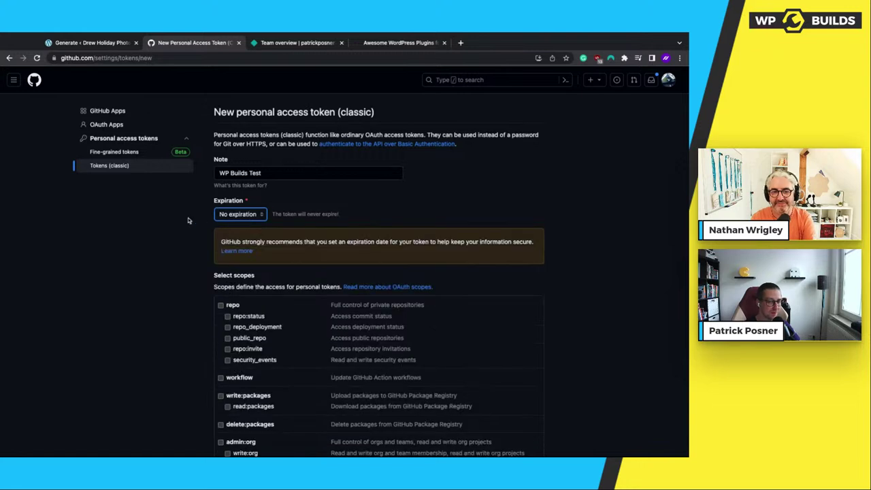
{"action": "left_click_drag", "start_coordinate": [222, 241], "coordinate": [293, 240]}
{"action": "left_click", "coordinate": [343, 254]}
{"action": "left_click", "coordinate": [412, 257]}
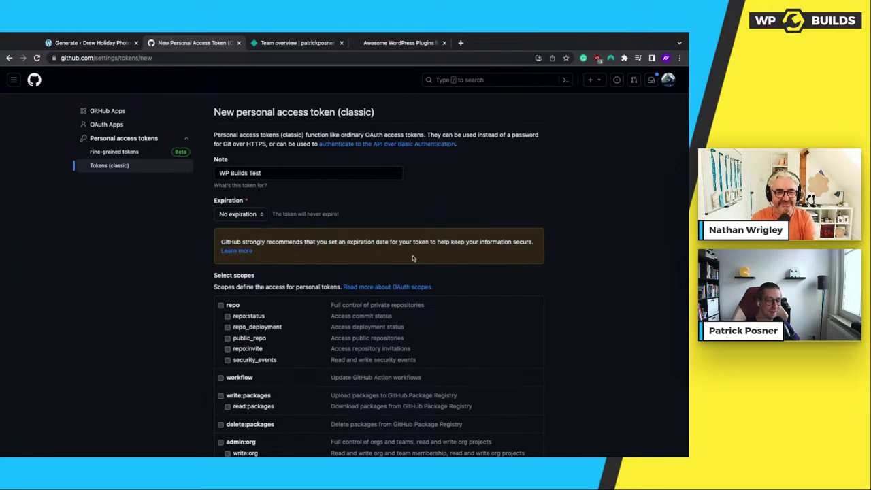
{"action": "mouse_move", "coordinate": [412, 257]}
{"action": "left_mouse_down"}
{"action": "mouse_move", "coordinate": [355, 242]}
{"action": "mouse_move", "coordinate": [412, 257]}
{"action": "left_mouse_up"}
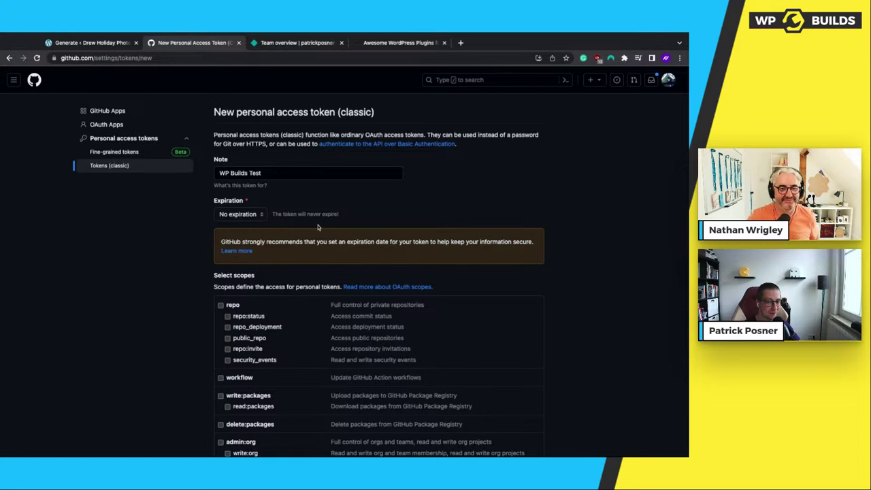
{"action": "left_click", "coordinate": [251, 214]}
Set the token expiration to 30 days and grant the repo and workflow scopes.
{"action": "left_click", "coordinate": [243, 179]}
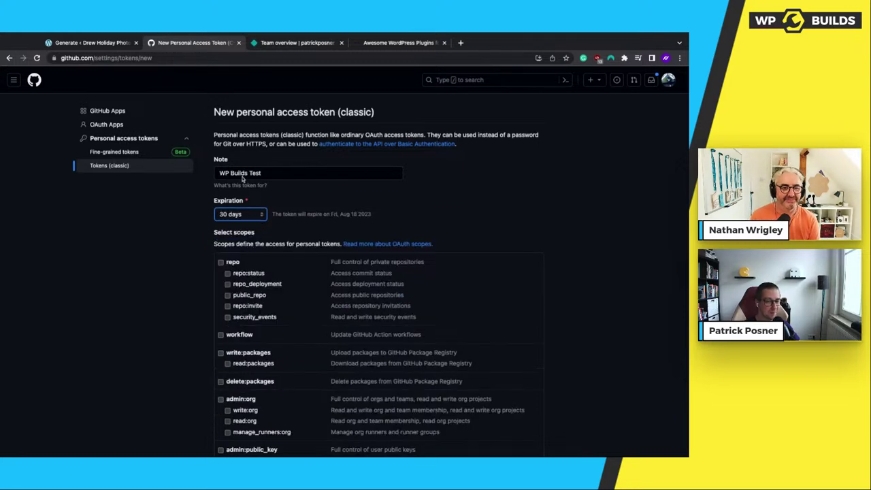
{"action": "scroll", "coordinate": [181, 287], "scroll_direction": "down", "scroll_amount": 2}
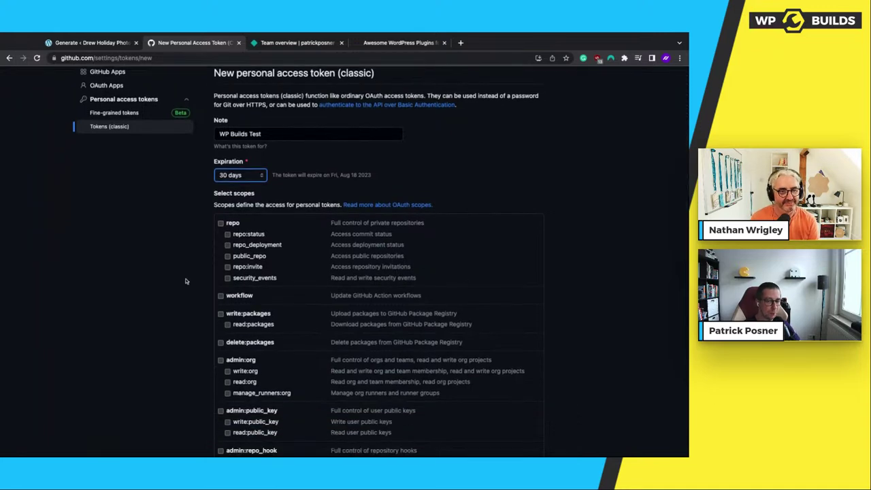
{"action": "scroll", "coordinate": [195, 306], "scroll_direction": "down", "scroll_amount": 5}
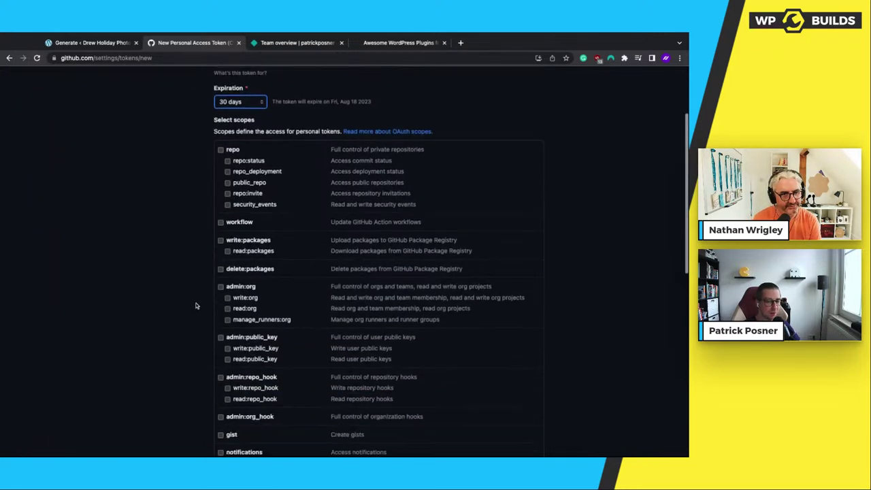
{"action": "scroll", "coordinate": [196, 304], "scroll_direction": "down", "scroll_amount": 4}
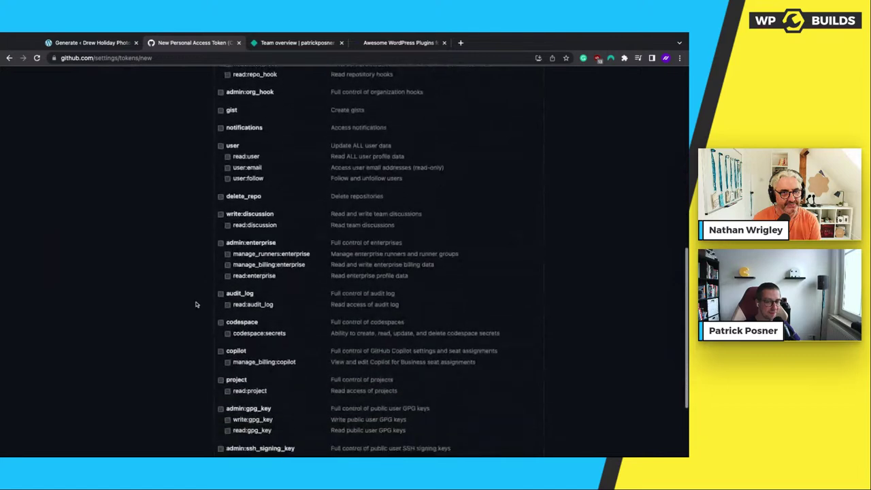
{"action": "scroll", "coordinate": [195, 303], "scroll_direction": "up", "scroll_amount": 10}
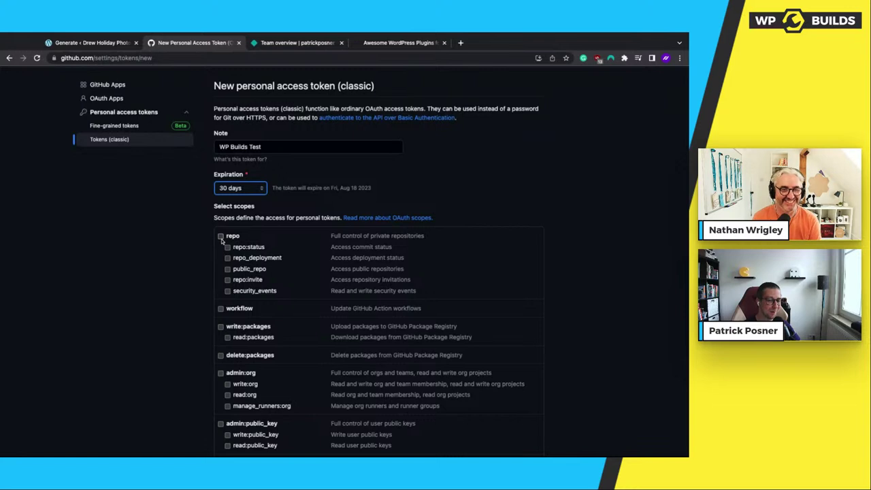
{"action": "left_click", "coordinate": [221, 236]}
{"action": "scroll", "coordinate": [269, 178], "scroll_direction": "down", "scroll_amount": 2}
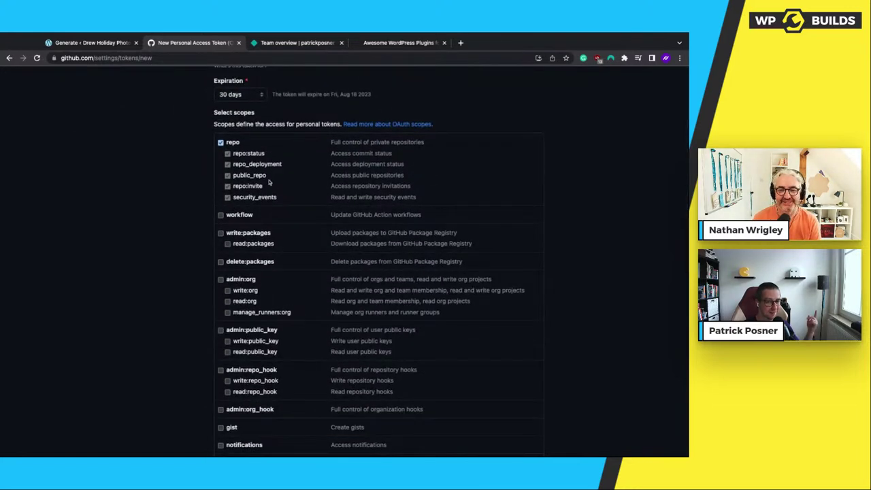
{"action": "scroll", "coordinate": [231, 212], "scroll_direction": "down", "scroll_amount": 1}
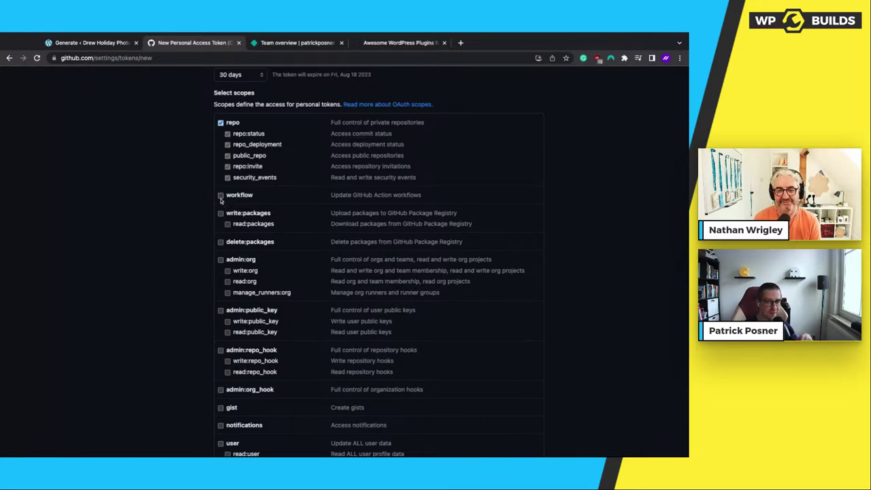
{"action": "left_click", "coordinate": [220, 195]}
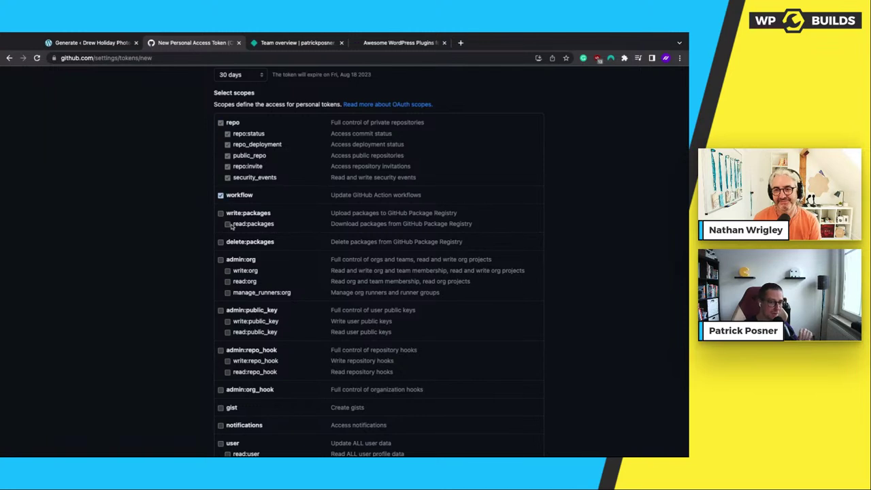
Also grant the admin:public_key, admin:repo_hook, user and delete_repo scopes.
{"action": "scroll", "coordinate": [228, 228], "scroll_direction": "down", "scroll_amount": 1}
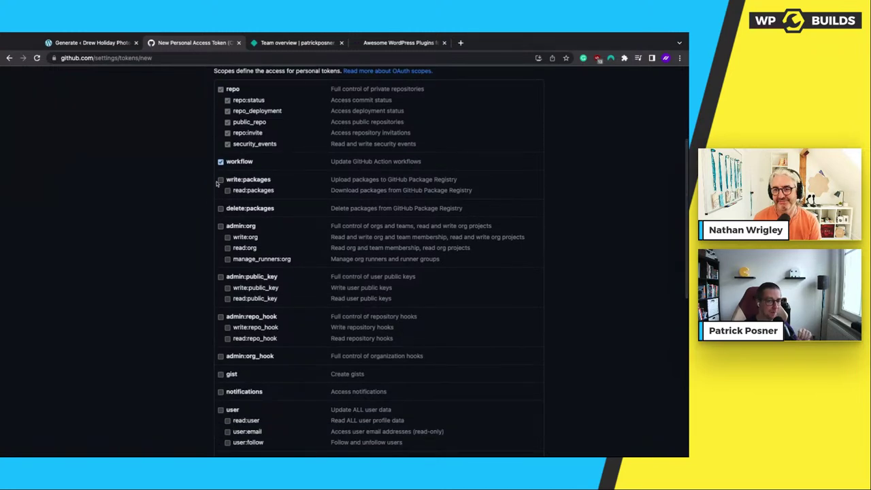
{"action": "scroll", "coordinate": [232, 204], "scroll_direction": "down", "scroll_amount": 1}
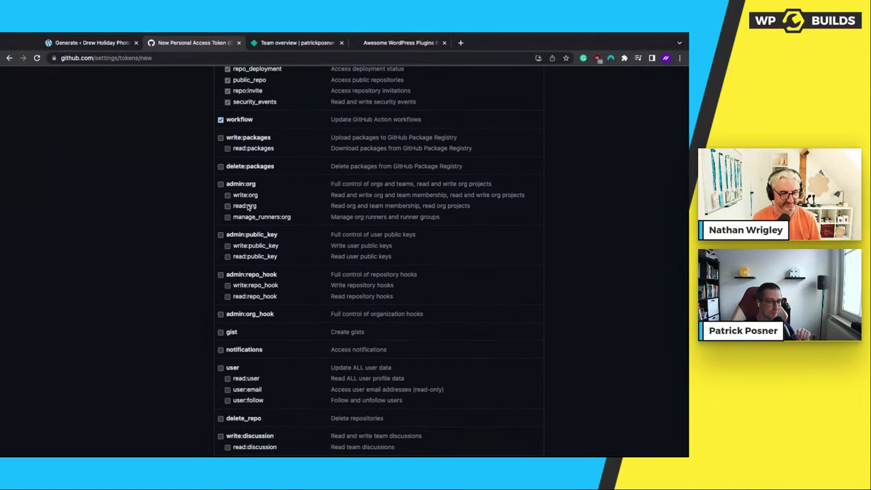
{"action": "scroll", "coordinate": [243, 179], "scroll_direction": "down", "scroll_amount": 1}
{"action": "scroll", "coordinate": [240, 190], "scroll_direction": "down", "scroll_amount": 1}
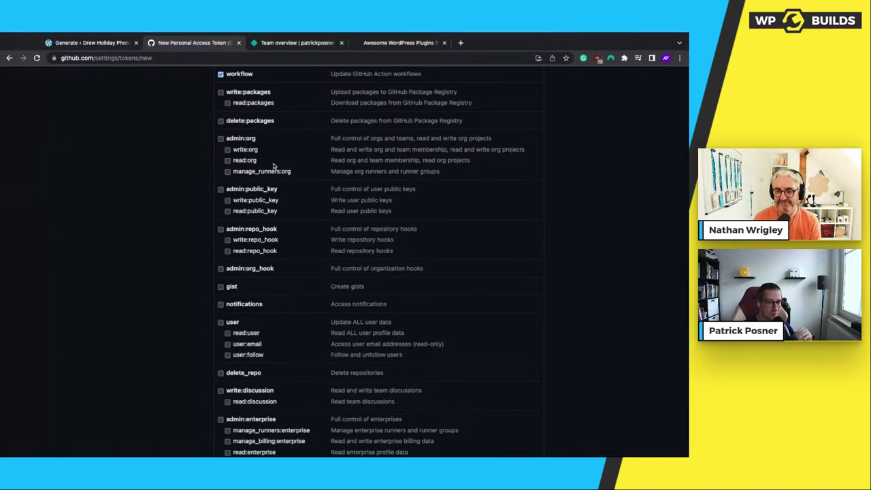
{"action": "scroll", "coordinate": [273, 172], "scroll_direction": "down", "scroll_amount": 2}
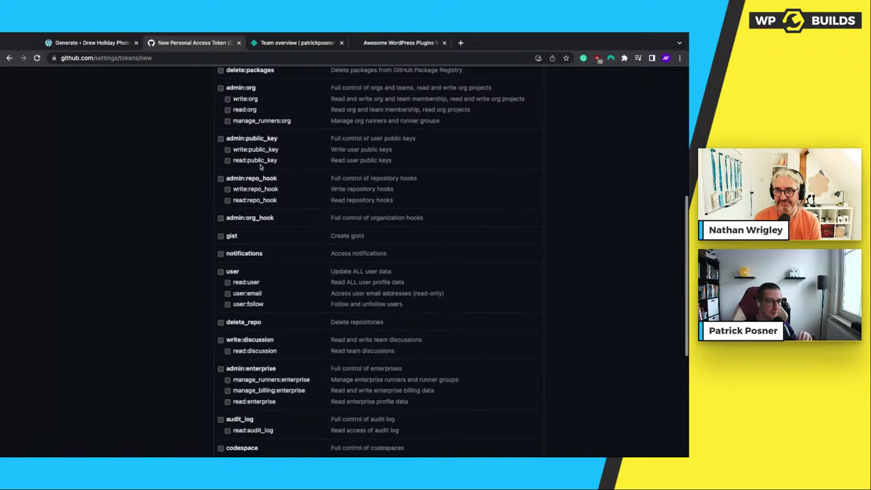
{"action": "left_click", "coordinate": [220, 139]}
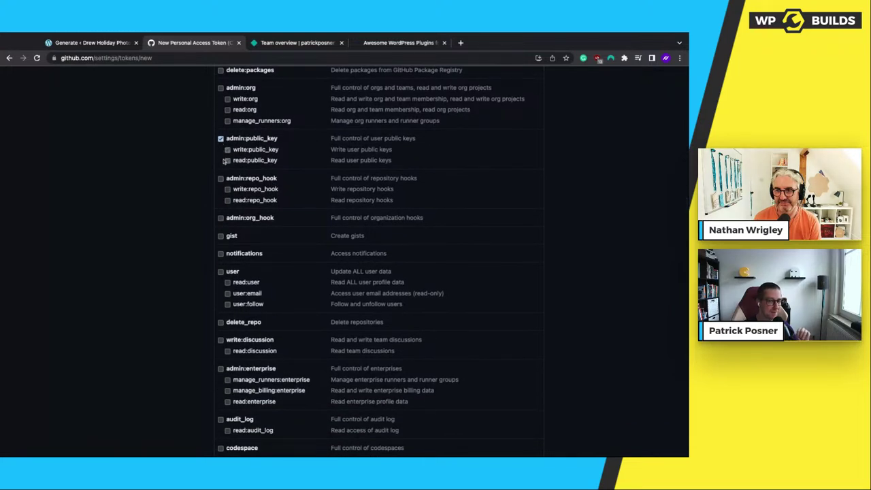
{"action": "left_click", "coordinate": [221, 179]}
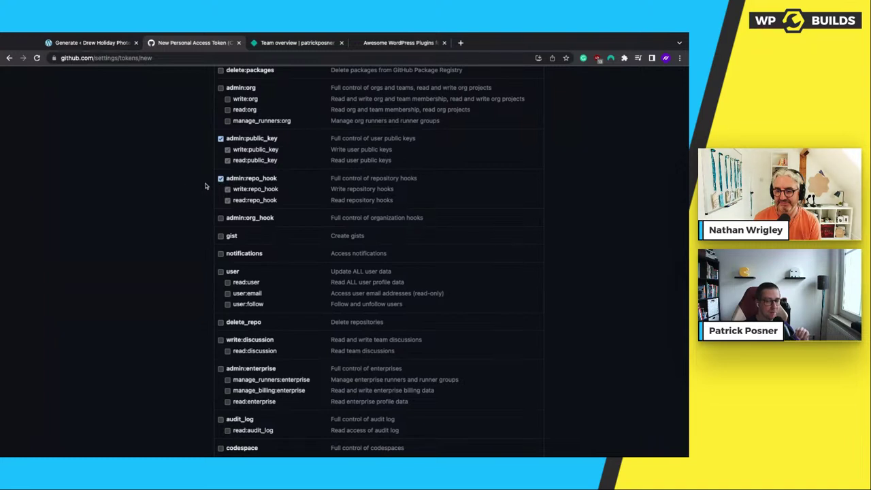
{"action": "scroll", "coordinate": [182, 189], "scroll_direction": "up", "scroll_amount": 1}
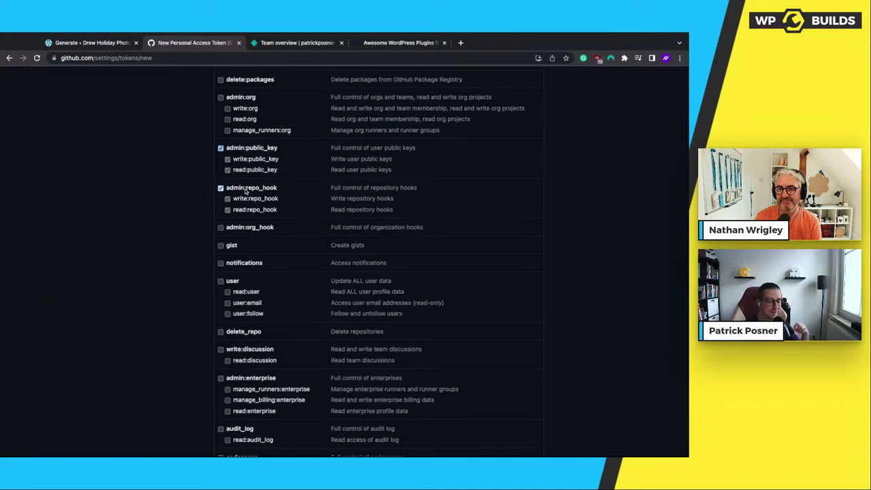
{"action": "scroll", "coordinate": [245, 216], "scroll_direction": "down", "scroll_amount": 1}
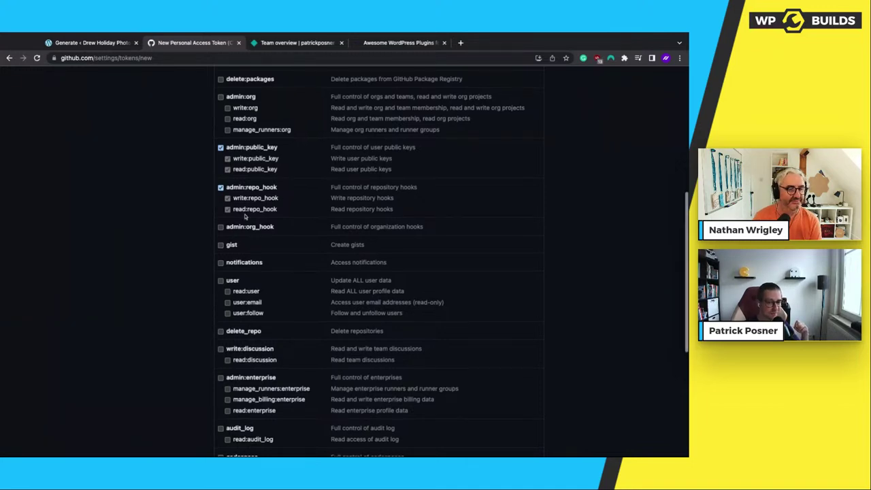
{"action": "scroll", "coordinate": [245, 216], "scroll_direction": "down", "scroll_amount": 3}
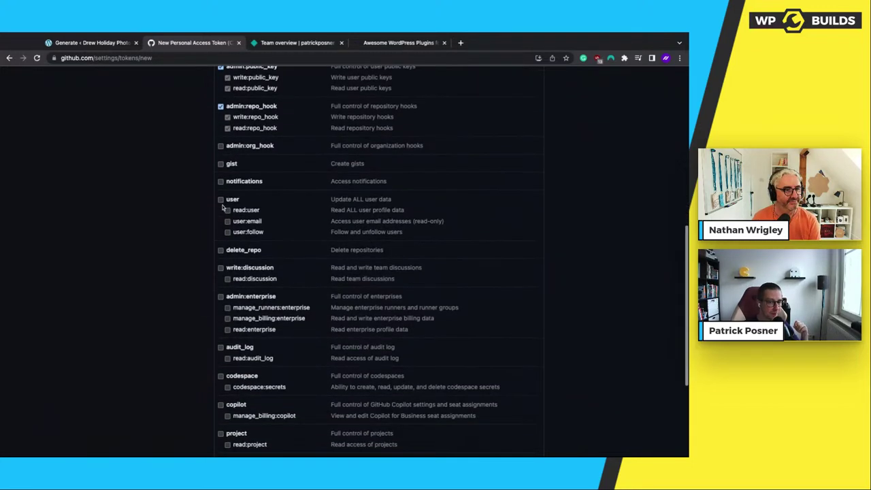
{"action": "scroll", "coordinate": [224, 197], "scroll_direction": "down", "scroll_amount": 2}
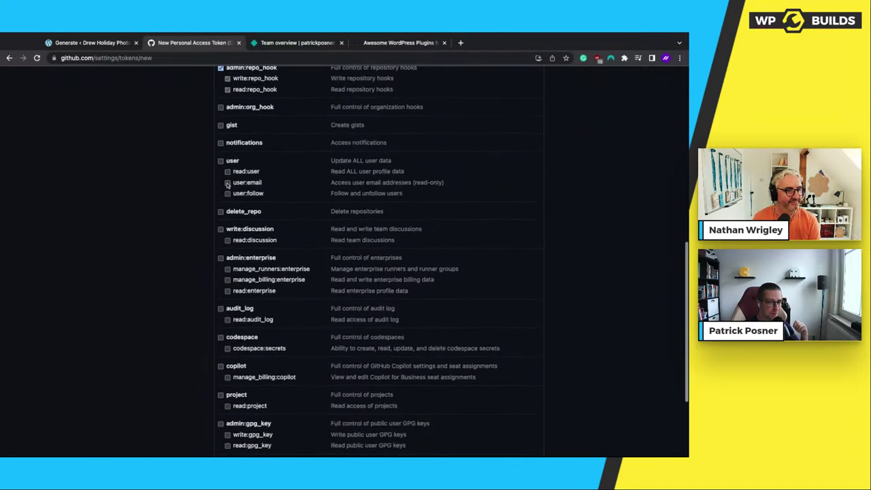
{"action": "left_click", "coordinate": [220, 161]}
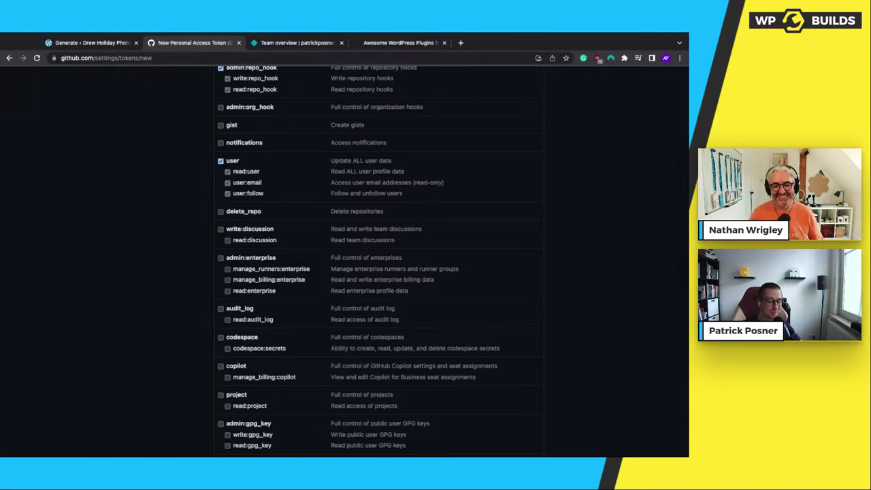
{"action": "scroll", "coordinate": [220, 170], "scroll_direction": "down", "scroll_amount": 2}
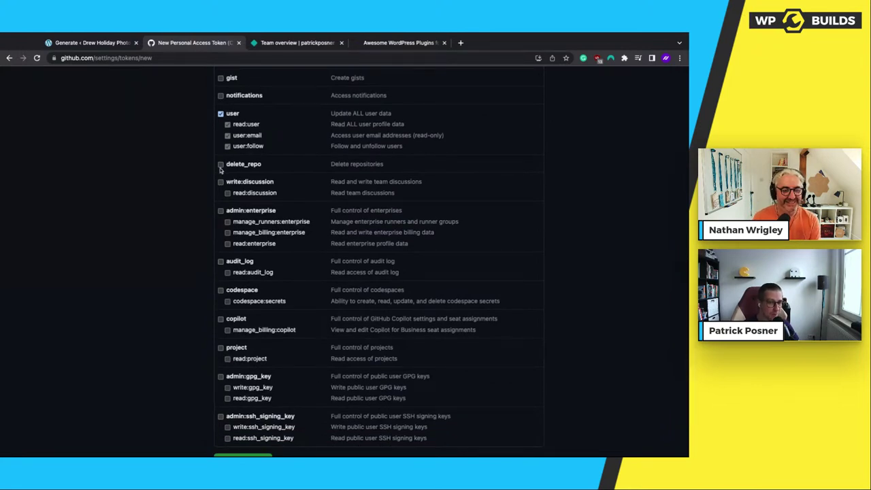
{"action": "left_click", "coordinate": [221, 165]}
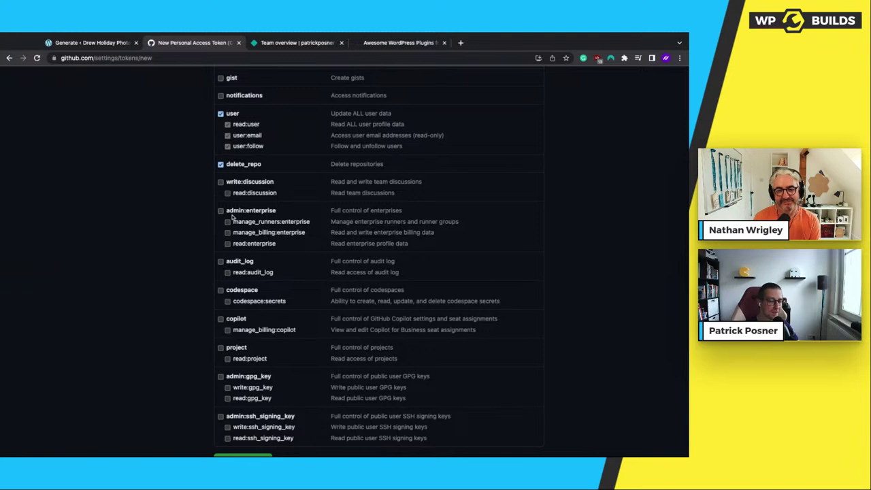
Generate the WP Builds Test classic token with the selected scopes.
{"action": "scroll", "coordinate": [232, 217], "scroll_direction": "down", "scroll_amount": 1}
{"action": "scroll", "coordinate": [232, 216], "scroll_direction": "down", "scroll_amount": 1}
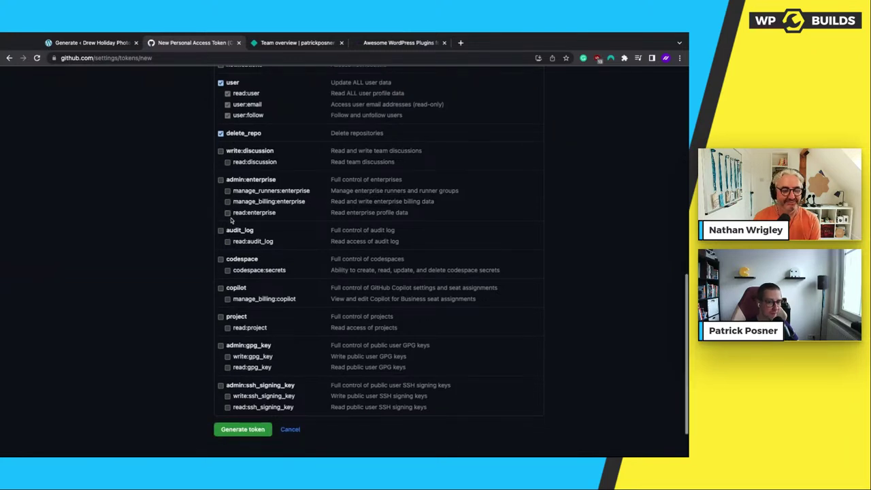
{"action": "scroll", "coordinate": [245, 192], "scroll_direction": "down", "scroll_amount": 2}
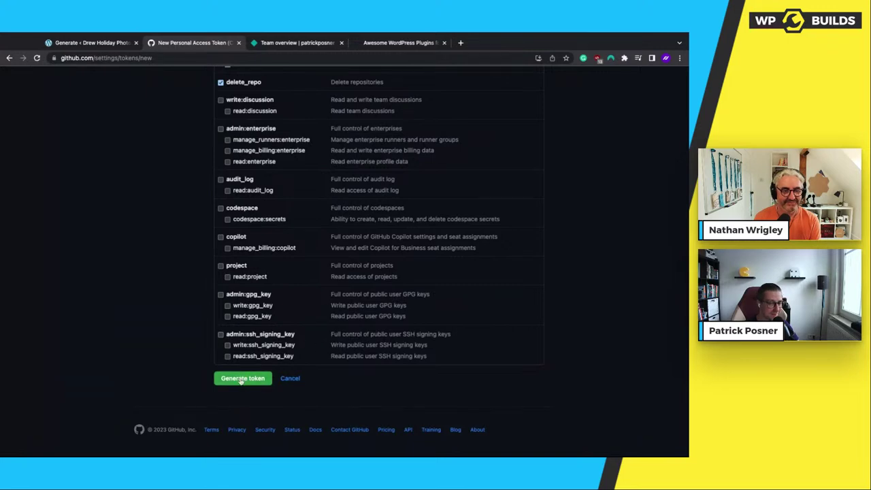
{"action": "scroll", "coordinate": [191, 350], "scroll_direction": "up", "scroll_amount": 5}
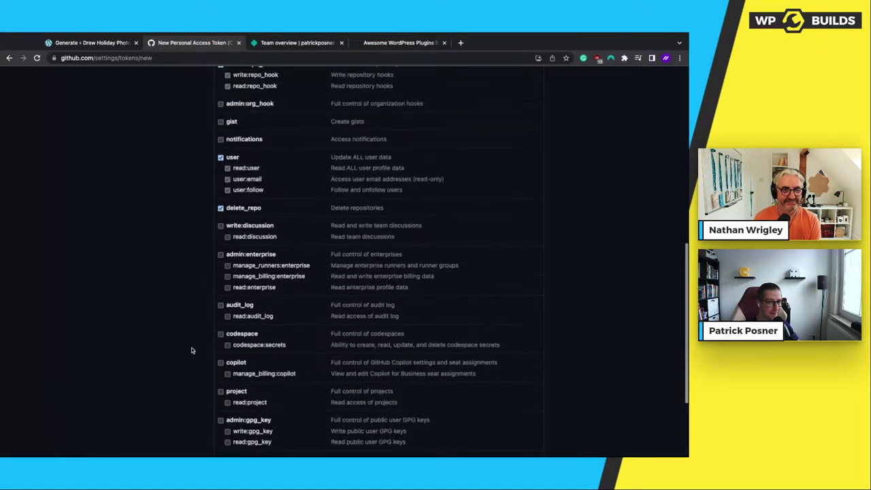
{"action": "scroll", "coordinate": [191, 349], "scroll_direction": "up", "scroll_amount": 3}
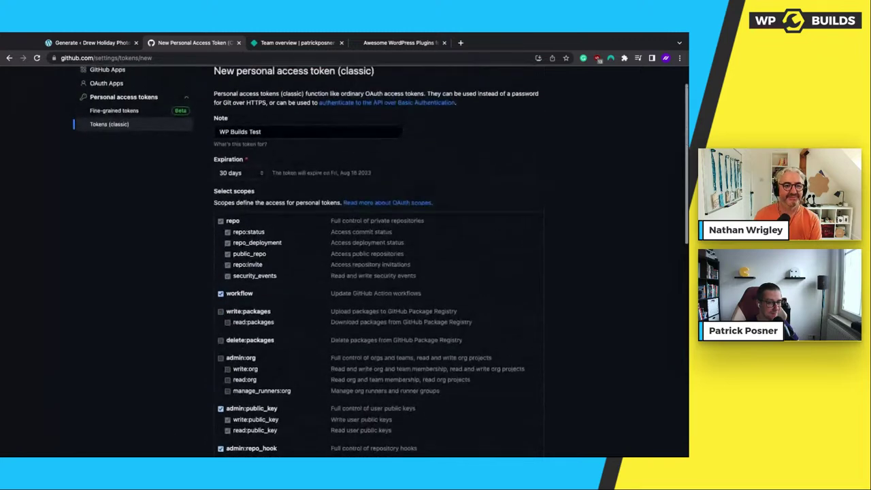
{"action": "scroll", "coordinate": [192, 349], "scroll_direction": "down", "scroll_amount": 2}
{"action": "scroll", "coordinate": [191, 349], "scroll_direction": "down", "scroll_amount": 7}
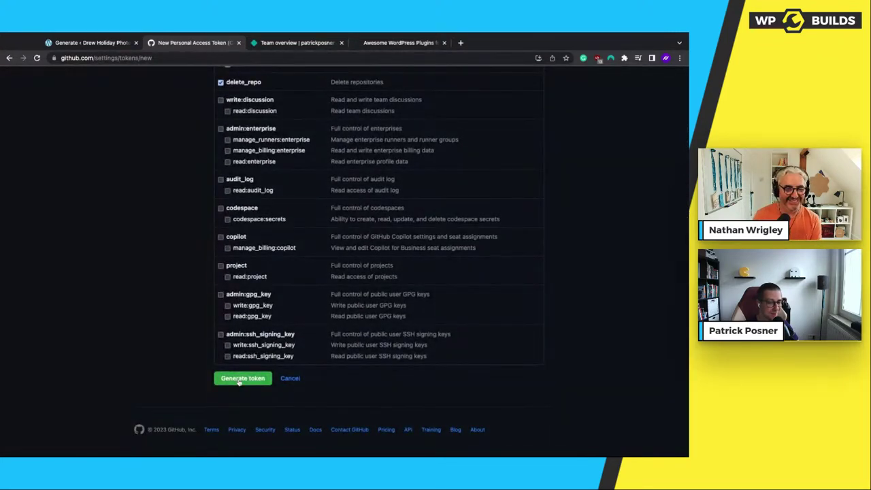
{"action": "left_click", "coordinate": [238, 379]}
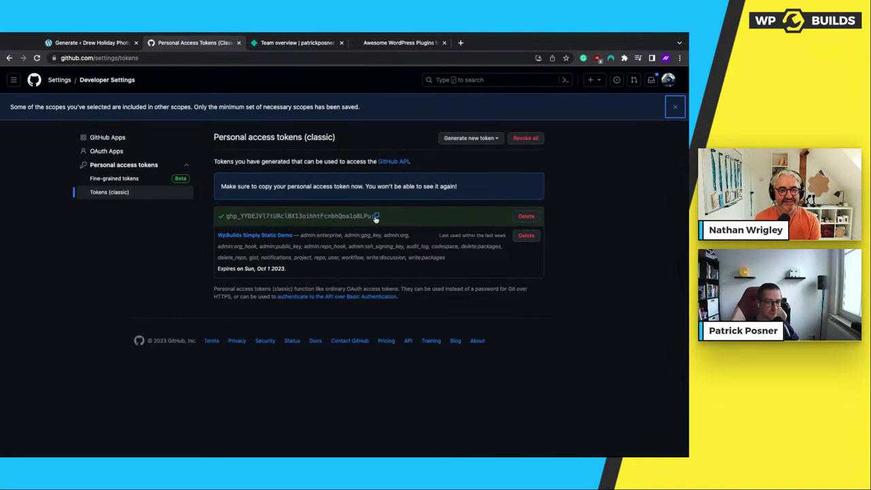
Copy the newly generated classic token to the clipboard.
{"action": "left_click", "coordinate": [376, 216]}
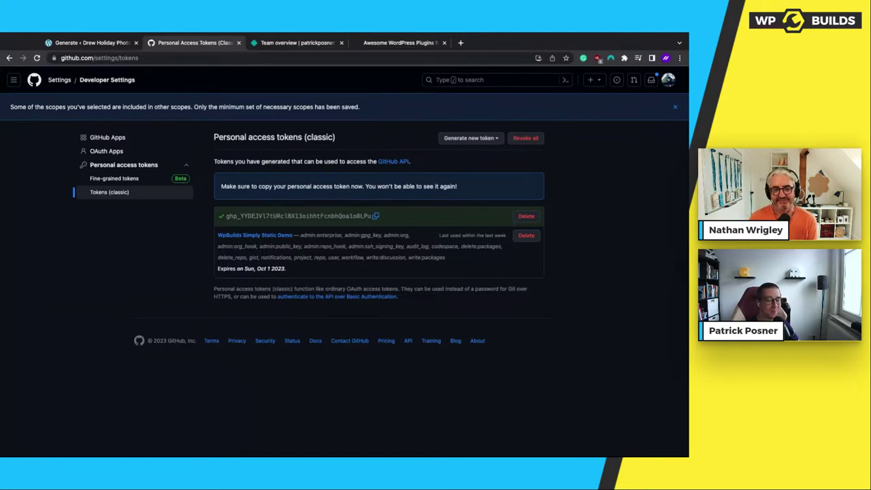
Replace the old Personal Access Token in Simply Static with the newly copied token.
{"action": "left_click", "coordinate": [95, 43]}
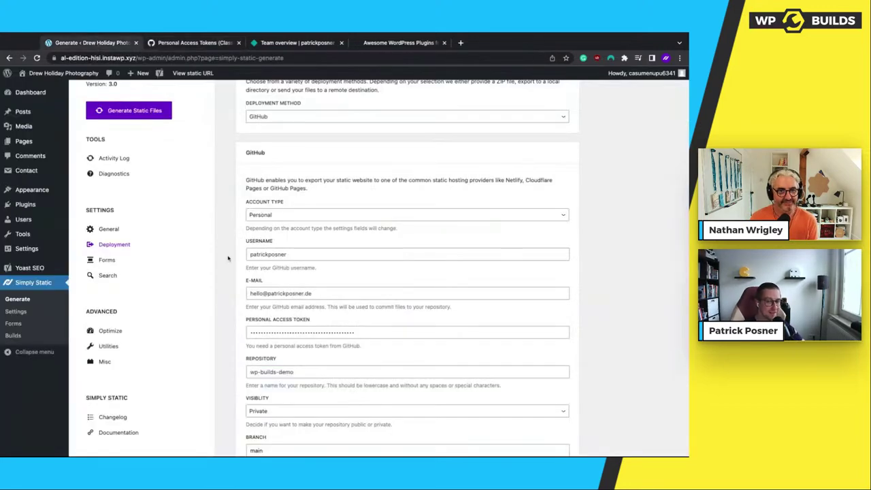
{"action": "scroll", "coordinate": [379, 274], "scroll_direction": "down", "scroll_amount": 2}
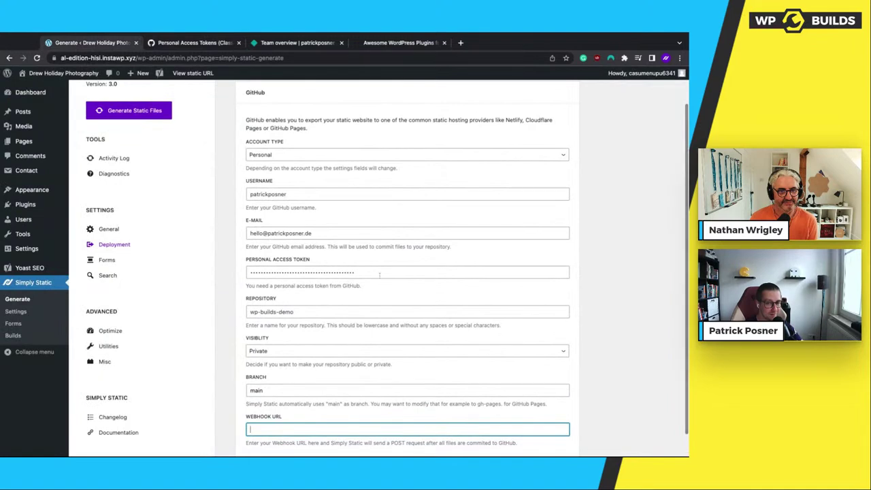
{"action": "double_click", "coordinate": [378, 274]}
{"action": "key", "text": "BackSpace"}
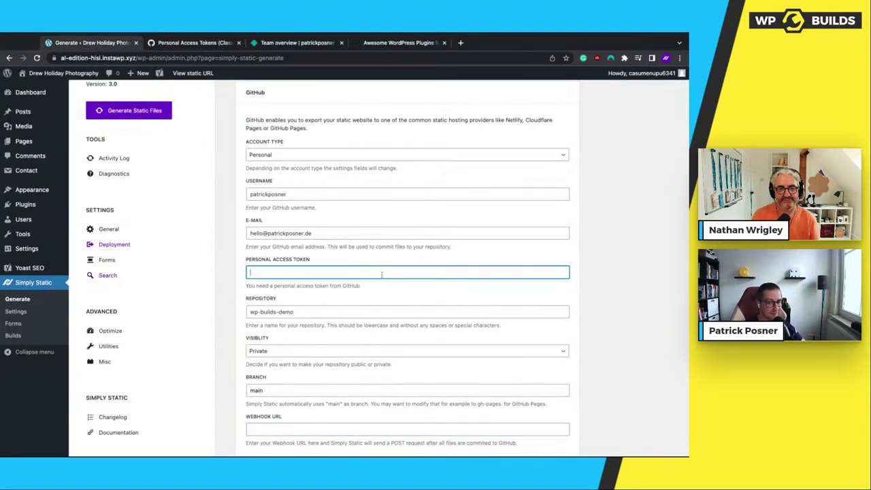
{"action": "key", "text": "ctrl+v"}
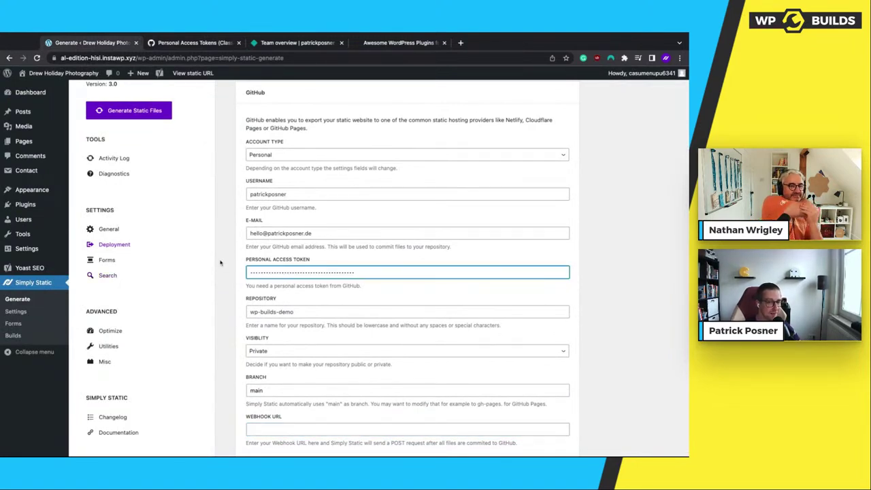
{"action": "left_click", "coordinate": [226, 272]}
Change the repository name to wp-builds-test and save the deployment settings.
{"action": "scroll", "coordinate": [226, 278], "scroll_direction": "down", "scroll_amount": 1}
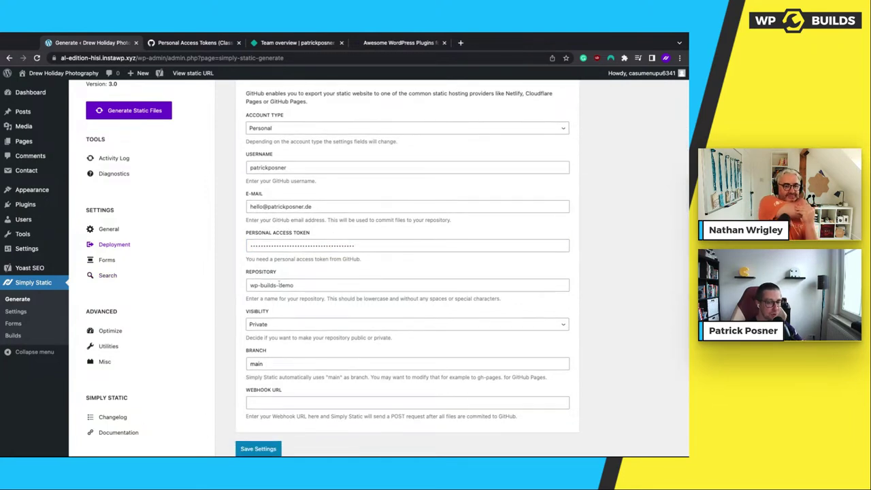
{"action": "left_click", "coordinate": [306, 287]}
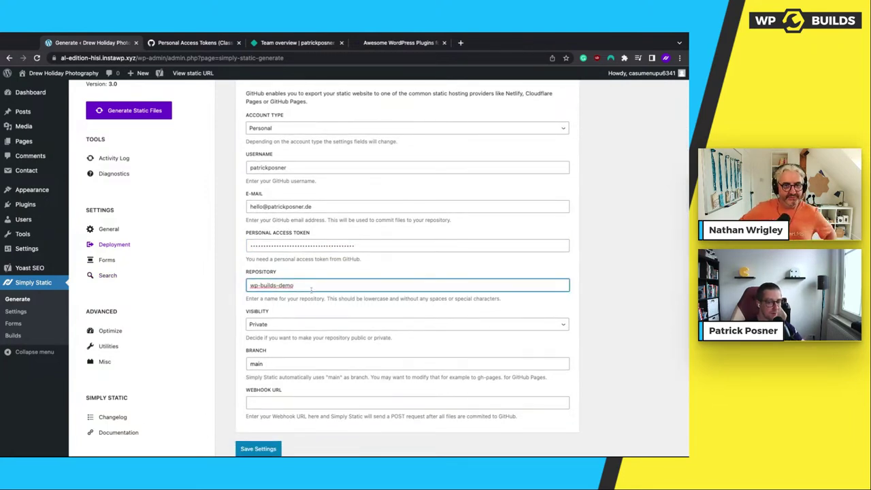
{"action": "key", "text": "BackSpace"}
{"action": "key", "text": "BackSpace"}
{"action": "key", "text": "BackSpace"}
{"action": "key", "text": "BackSpace"}
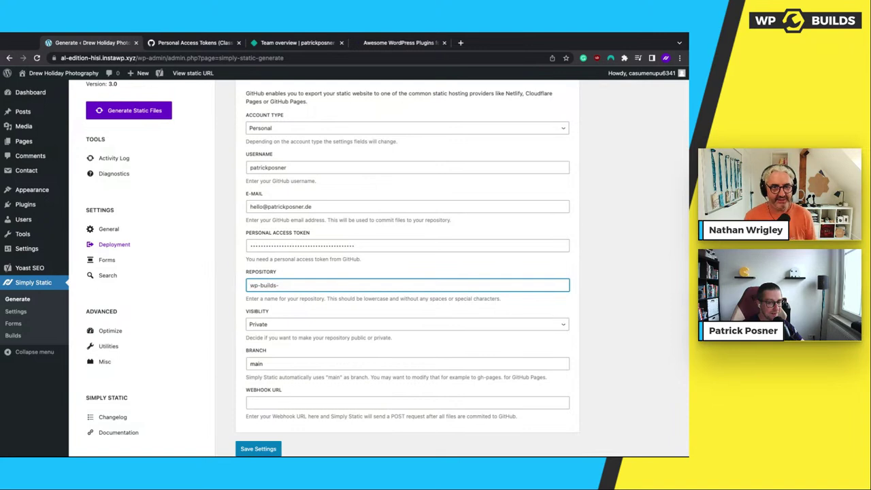
{"action": "type", "text": "test"}
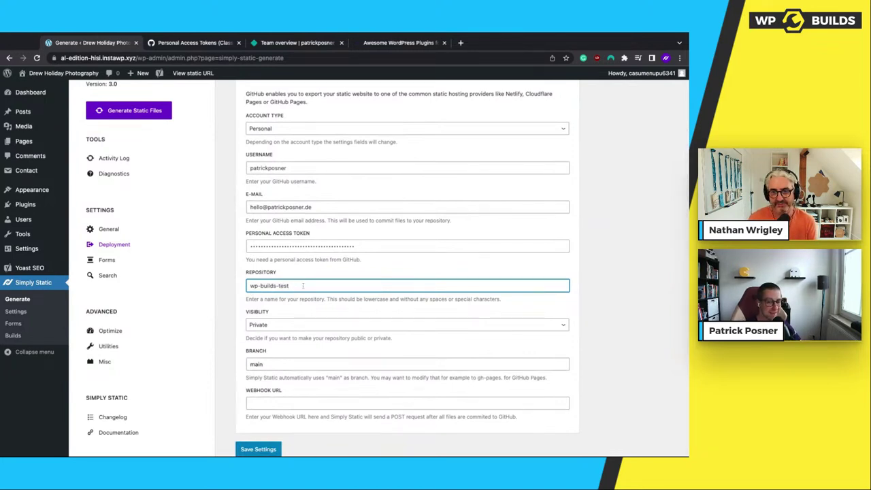
{"action": "scroll", "coordinate": [302, 286], "scroll_direction": "down", "scroll_amount": 1}
{"action": "scroll", "coordinate": [302, 285], "scroll_direction": "up", "scroll_amount": 3}
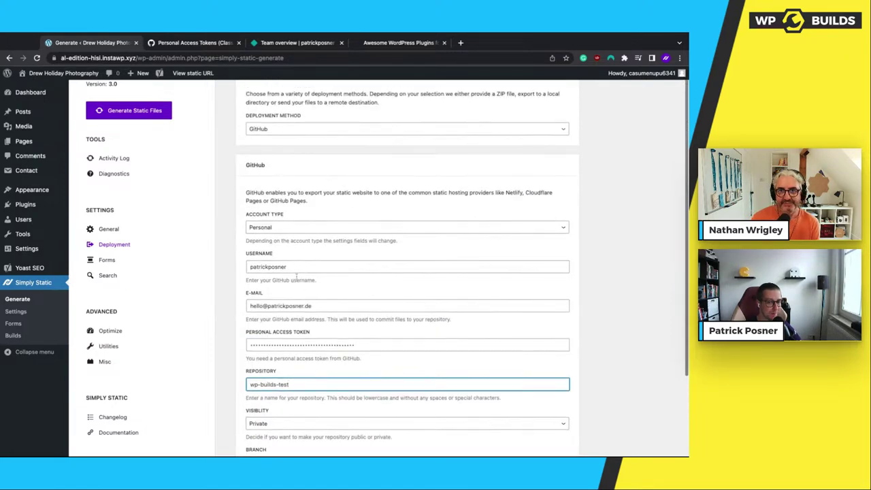
{"action": "scroll", "coordinate": [277, 309], "scroll_direction": "down", "scroll_amount": 2}
{"action": "scroll", "coordinate": [276, 309], "scroll_direction": "down", "scroll_amount": 2}
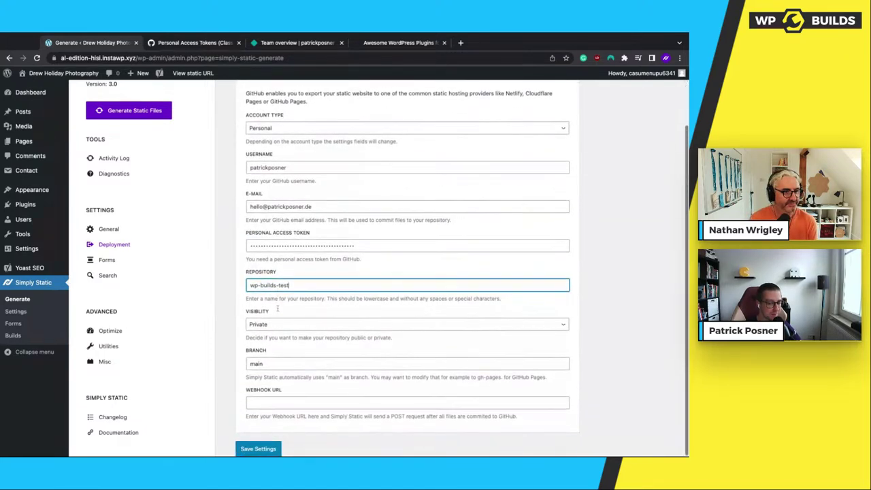
{"action": "left_click", "coordinate": [261, 448]}
{"action": "scroll", "coordinate": [293, 392], "scroll_direction": "down", "scroll_amount": 1}
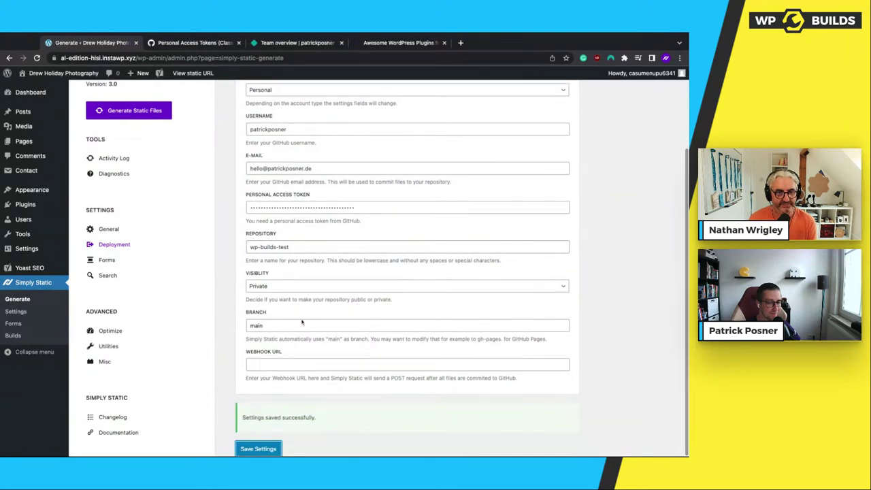
Review the previous export in the Activity Log: 12 of 12 files, finished in 00:00:32.
{"action": "scroll", "coordinate": [302, 323], "scroll_direction": "up", "scroll_amount": 4}
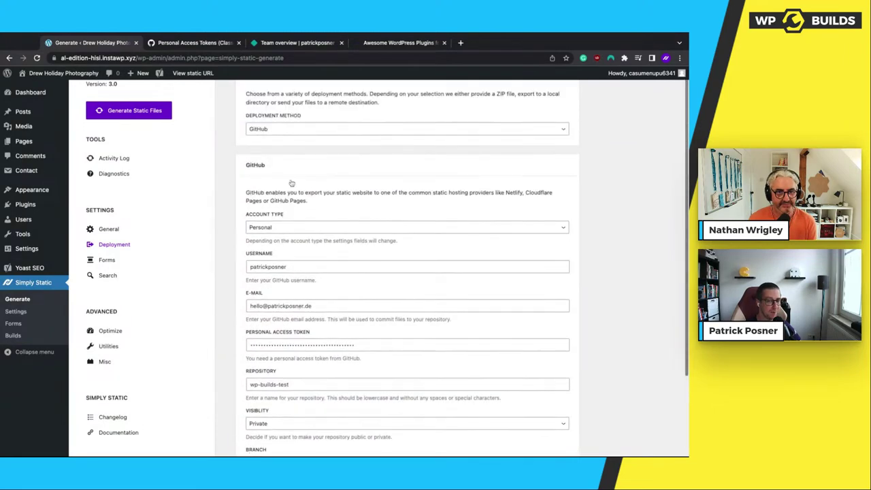
{"action": "scroll", "coordinate": [250, 174], "scroll_direction": "down", "scroll_amount": 1}
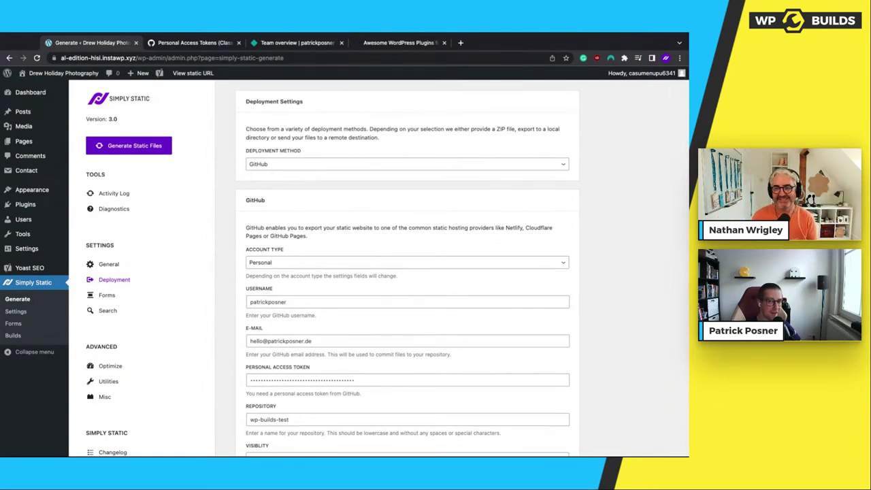
{"action": "left_click", "coordinate": [114, 194]}
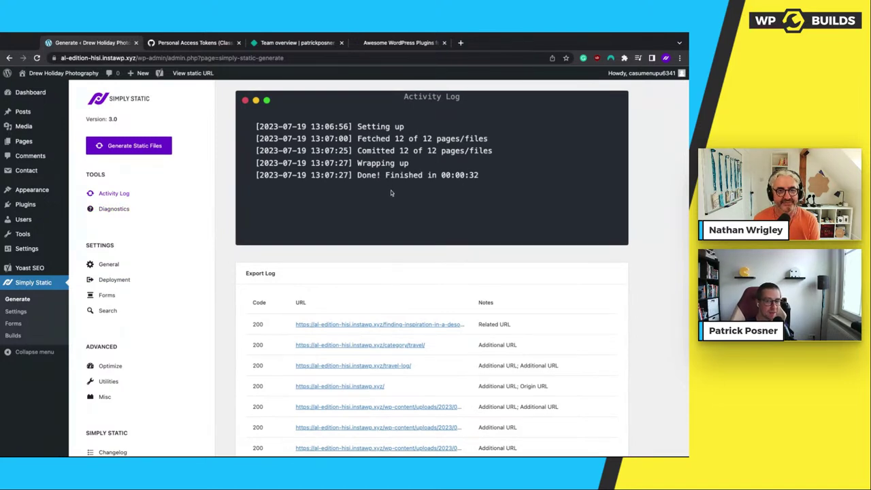
{"action": "scroll", "coordinate": [391, 190], "scroll_direction": "down", "scroll_amount": 1}
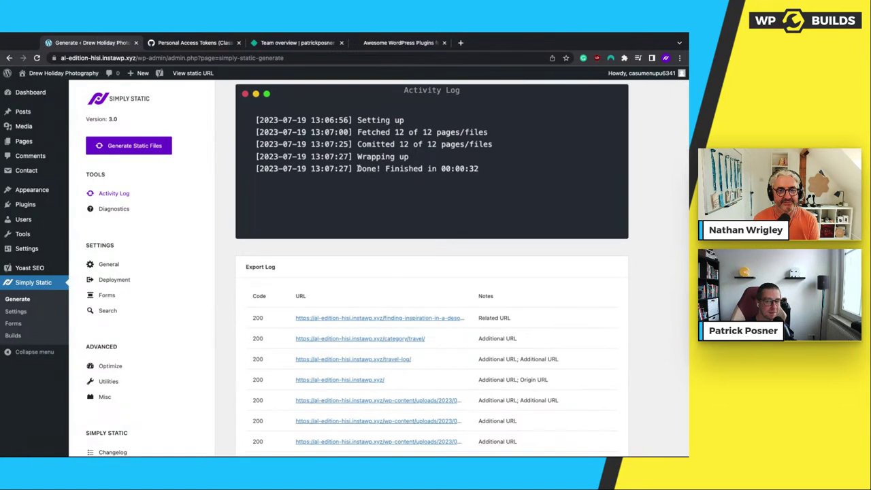
{"action": "left_click_drag", "start_coordinate": [357, 168], "coordinate": [479, 168]}
{"action": "left_click", "coordinate": [422, 191]}
{"action": "scroll", "coordinate": [417, 193], "scroll_direction": "down", "scroll_amount": 3}
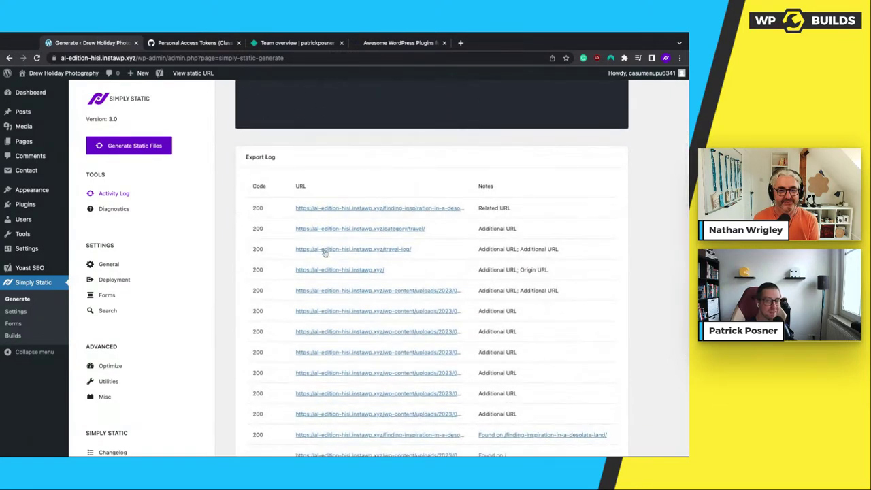
{"action": "scroll", "coordinate": [331, 300], "scroll_direction": "down", "scroll_amount": 2}
{"action": "scroll", "coordinate": [331, 298], "scroll_direction": "up", "scroll_amount": 5}
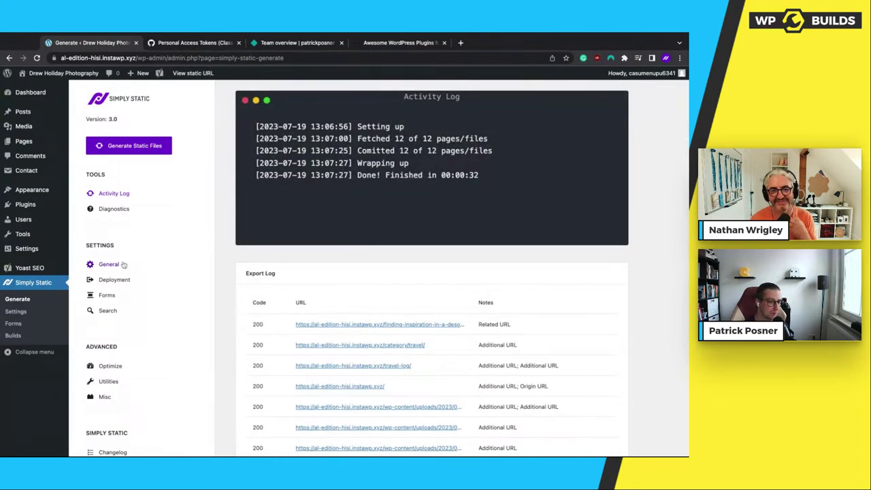
Generate static files and follow progress: 159 of 159 pages/files fetched, 145 pages indexing.
{"action": "left_click", "coordinate": [136, 147]}
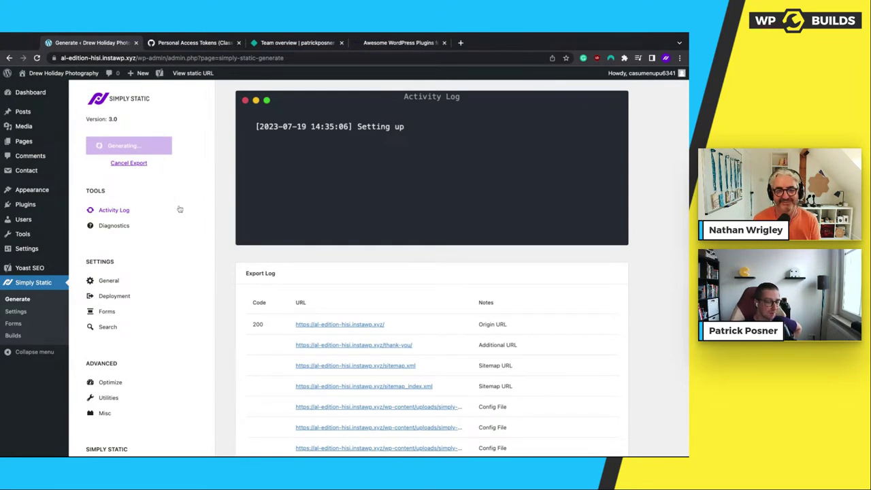
{"action": "mouse_move", "coordinate": [34, 127]}
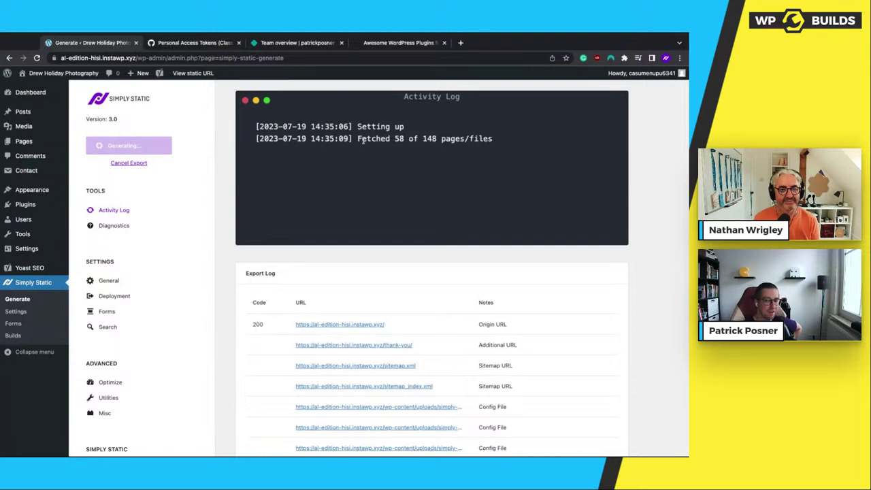
{"action": "left_click_drag", "start_coordinate": [356, 138], "coordinate": [496, 138]}
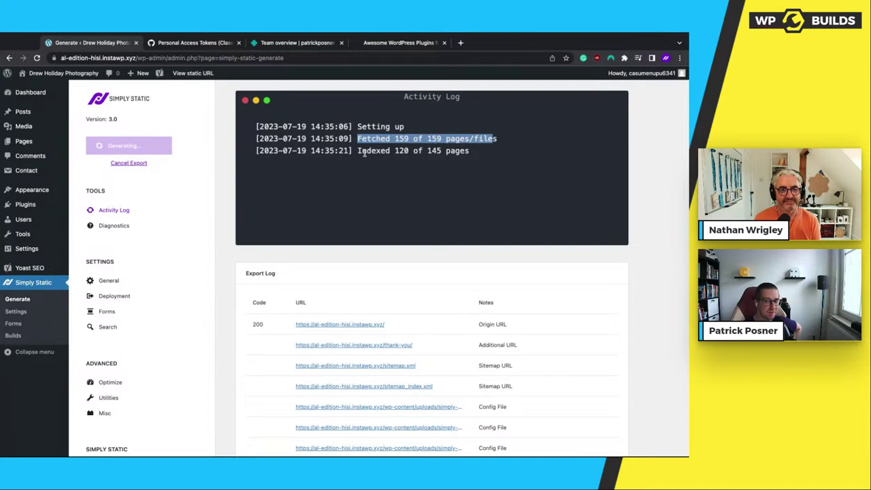
{"action": "left_click_drag", "start_coordinate": [363, 153], "coordinate": [447, 151]}
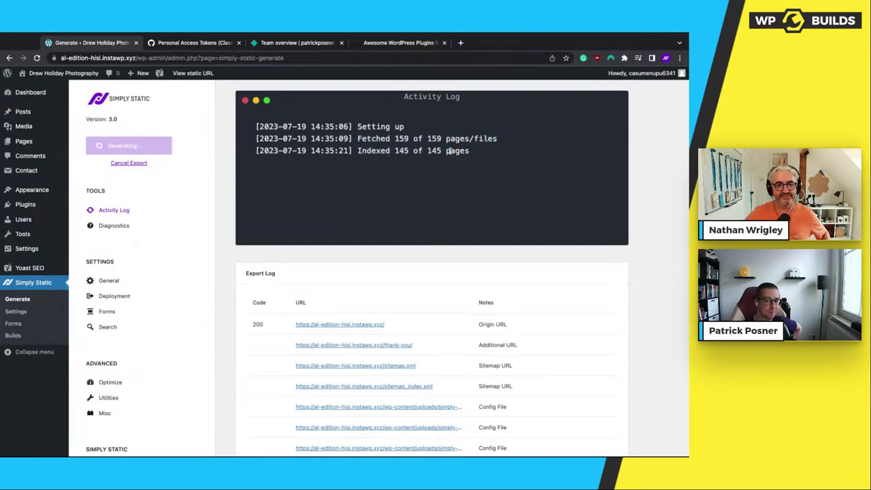
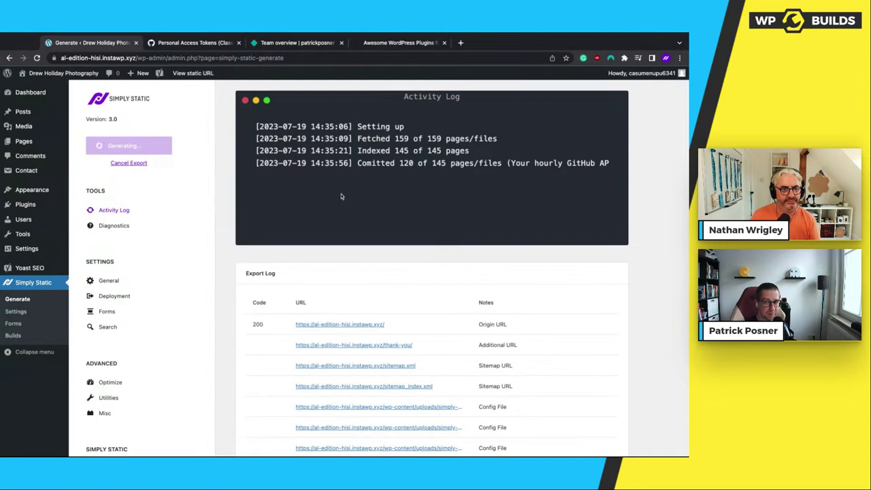
Check the Simply Static export's activity log, then load netlify.com in a new tab and go to Pricing.
{"action": "left_click", "coordinate": [14, 311]}
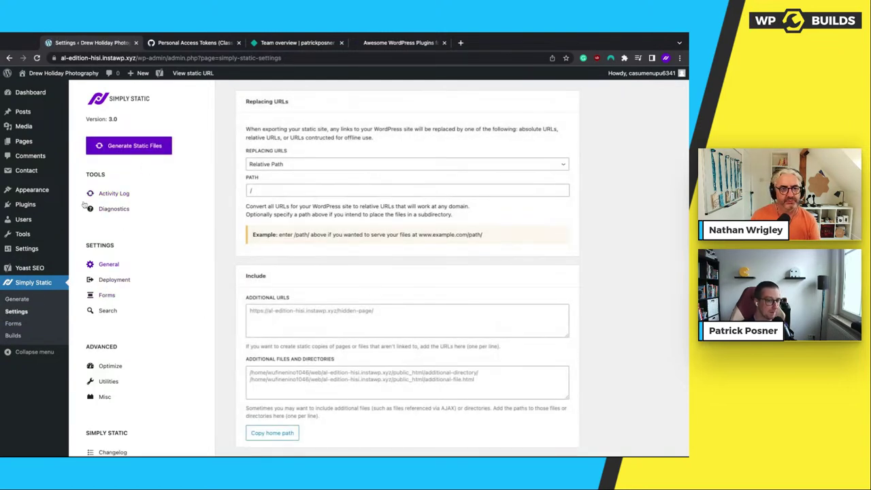
{"action": "left_click", "coordinate": [113, 193]}
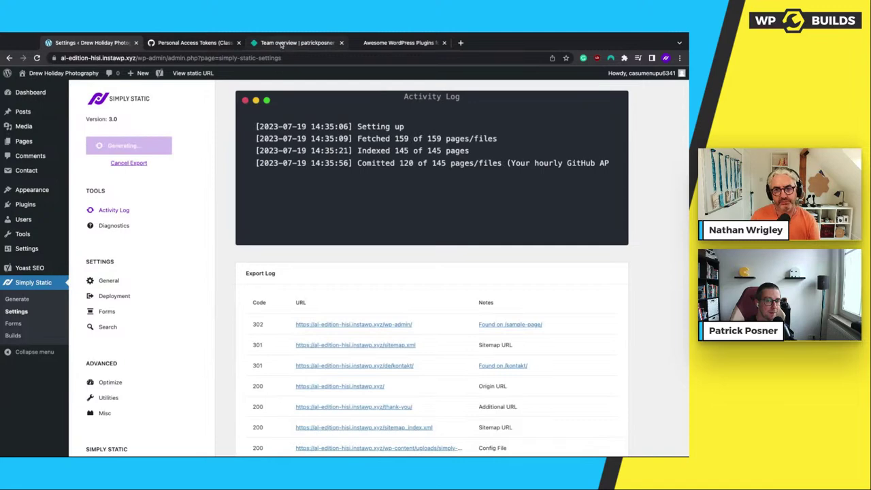
{"action": "left_click", "coordinate": [460, 43]}
{"action": "type", "text": "netl"}
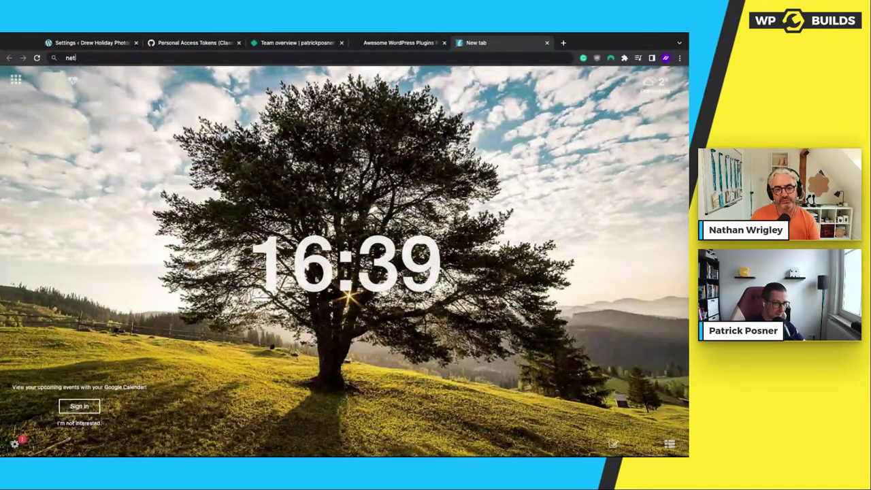
{"action": "type", "text": "ify.com"}
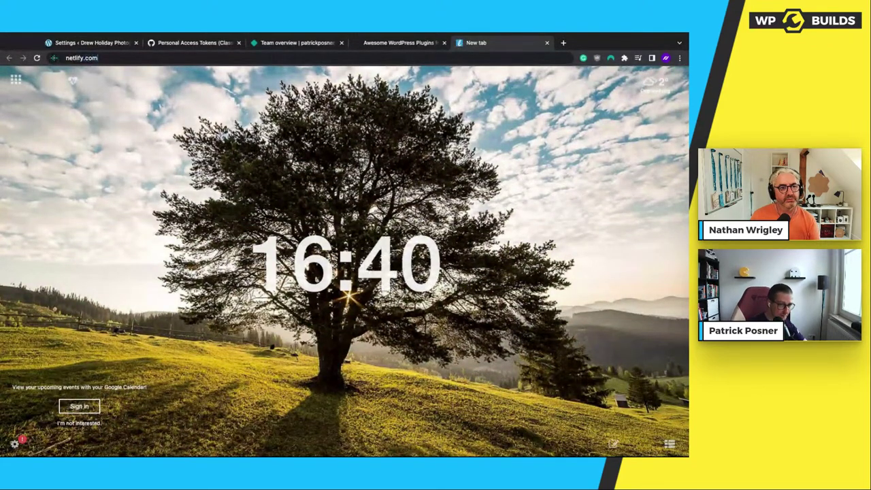
{"action": "key", "text": "Return"}
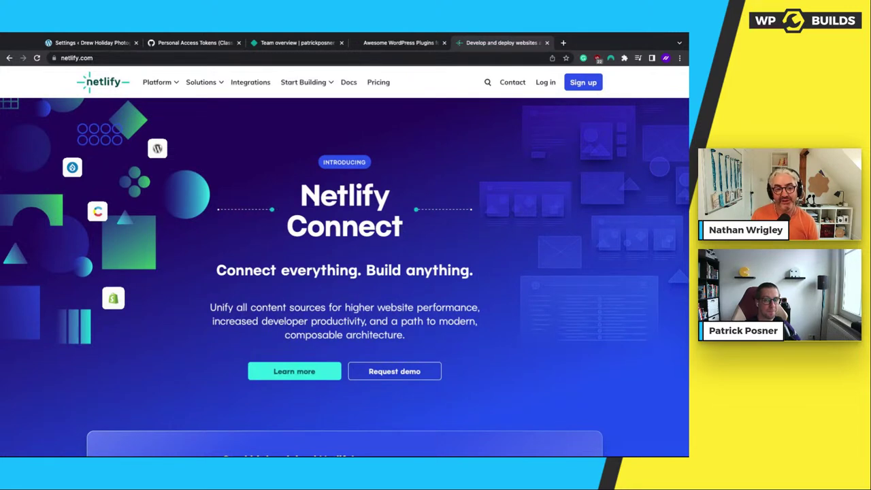
{"action": "left_click", "coordinate": [381, 82]}
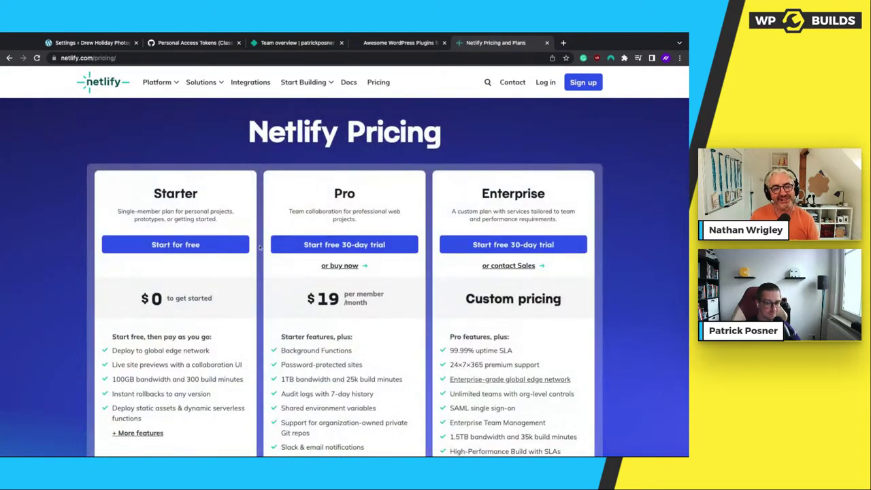
Review Netlify's Starter ($0), Pro ($19 per member/month) and Enterprise (custom) plans.
{"action": "scroll", "coordinate": [173, 291], "scroll_direction": "down", "scroll_amount": 1}
{"action": "scroll", "coordinate": [174, 291], "scroll_direction": "down", "scroll_amount": 1}
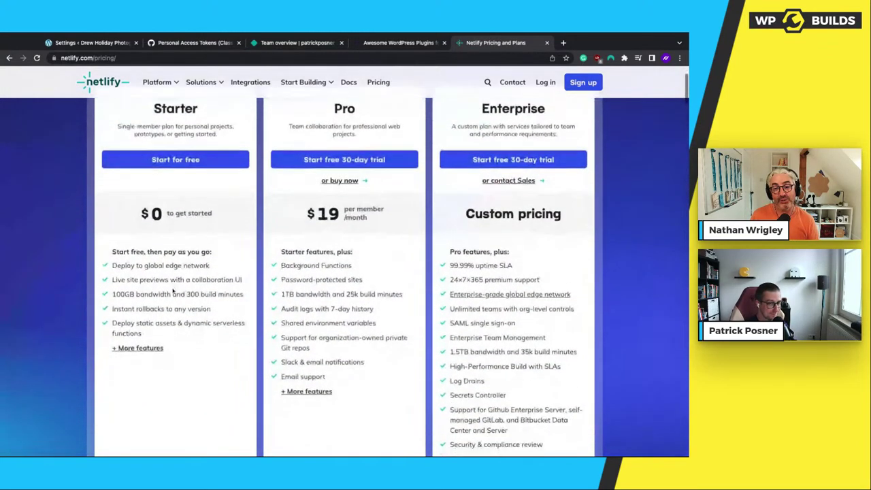
{"action": "left_click_drag", "start_coordinate": [115, 294], "coordinate": [197, 294]}
{"action": "left_click", "coordinate": [220, 311]}
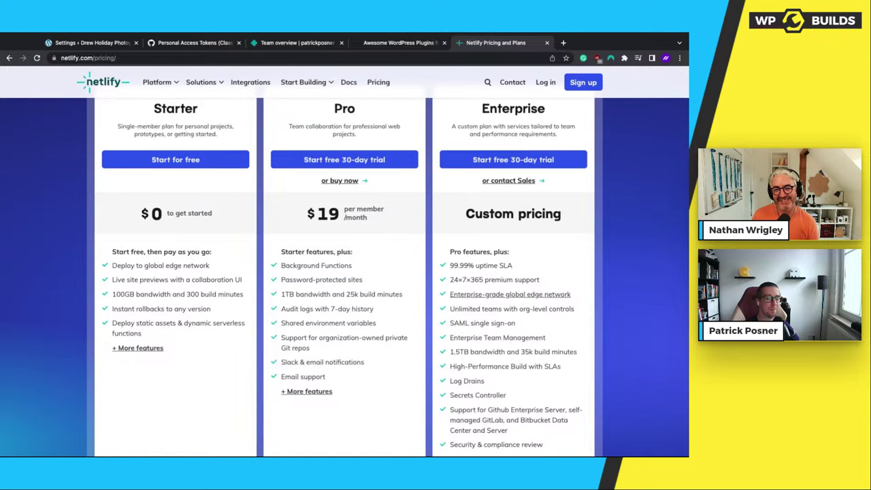
{"action": "scroll", "coordinate": [344, 272], "scroll_direction": "up", "scroll_amount": 1}
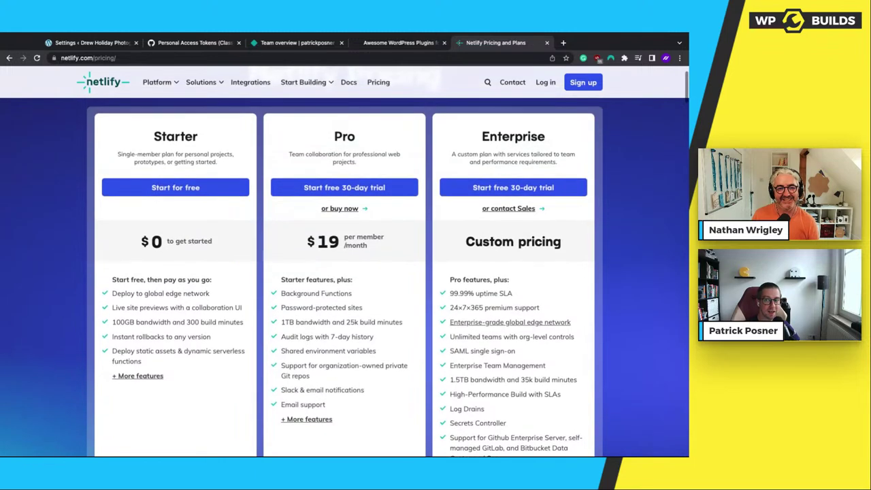
{"action": "scroll", "coordinate": [344, 272], "scroll_direction": "up", "scroll_amount": 2}
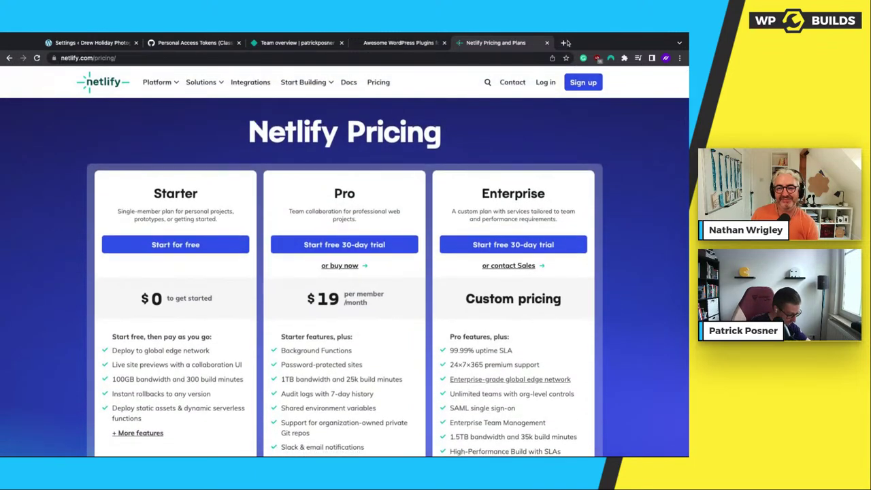
{"action": "left_click", "coordinate": [565, 43]}
Search the web for 'cloudflare pages' and open the Cloudflare Pages site.
{"action": "type", "text": "cloudflare pages"}
{"action": "key", "text": "Return"}
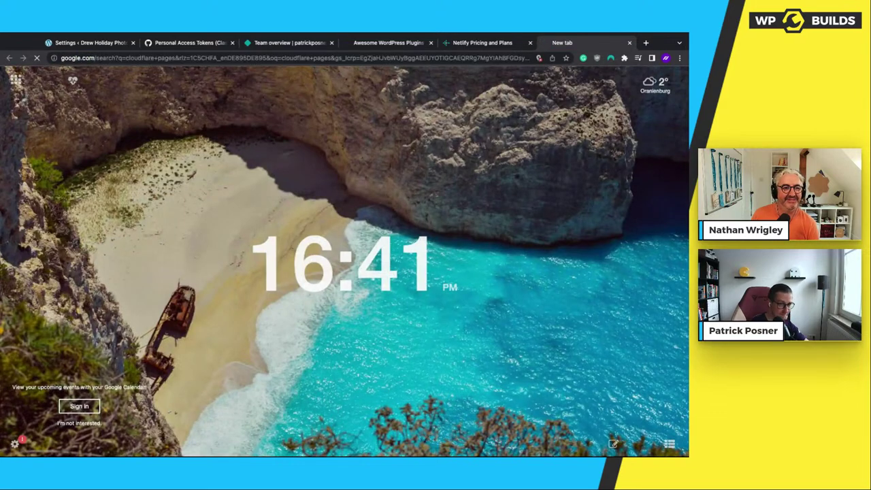
{"action": "left_click", "coordinate": [200, 174]}
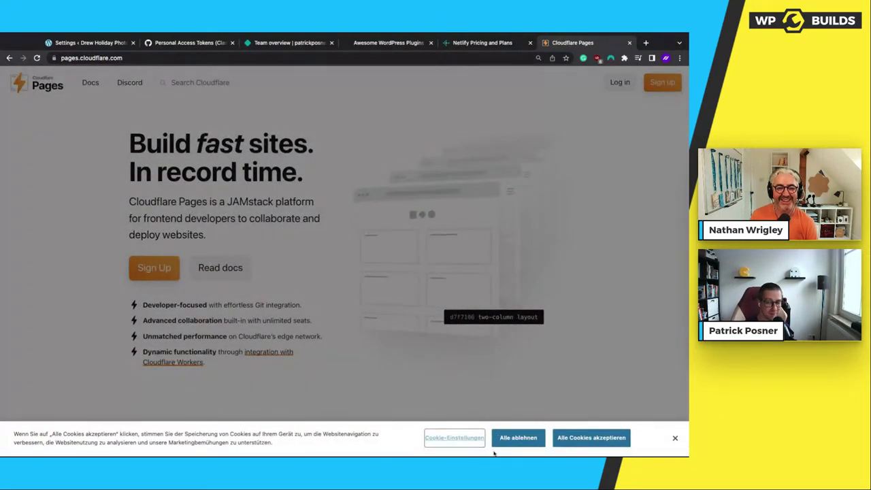
Accept all cookies and scroll to the Free $0, Pro $20/mo and Business $200/mo pricing.
{"action": "left_click", "coordinate": [578, 444]}
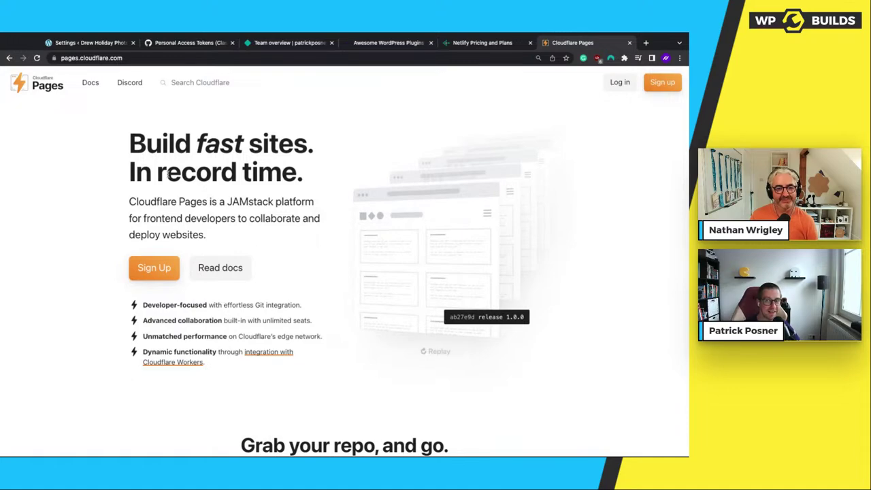
{"action": "scroll", "coordinate": [317, 293], "scroll_direction": "down", "scroll_amount": 20}
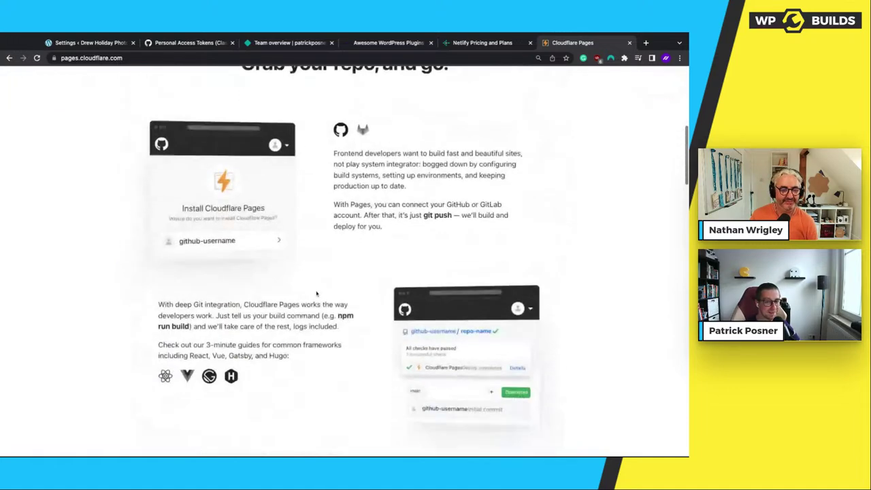
{"action": "scroll", "coordinate": [123, 117], "scroll_direction": "down", "scroll_amount": 4}
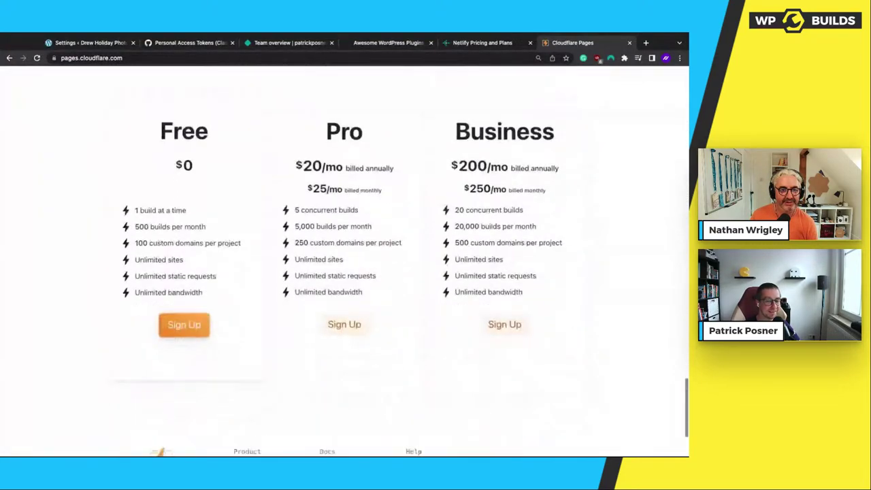
{"action": "scroll", "coordinate": [123, 117], "scroll_direction": "up", "scroll_amount": 1}
{"action": "left_click_drag", "start_coordinate": [123, 117], "coordinate": [214, 263]}
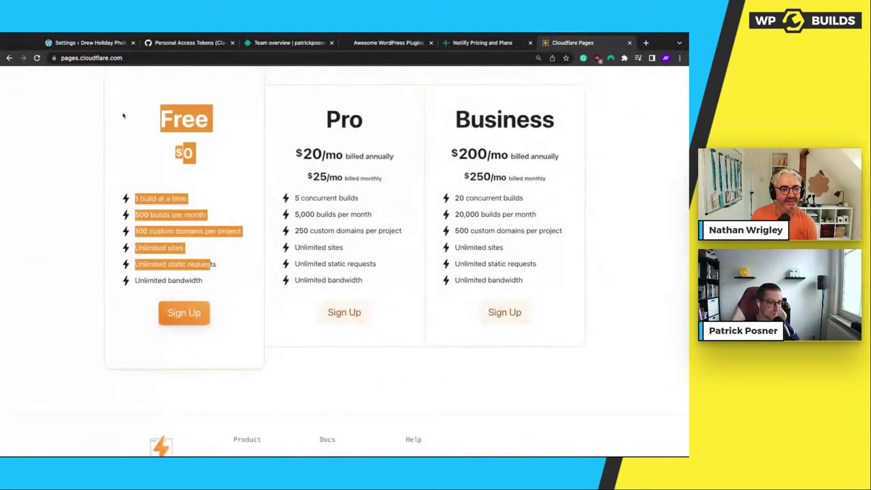
{"action": "left_click", "coordinate": [212, 264]}
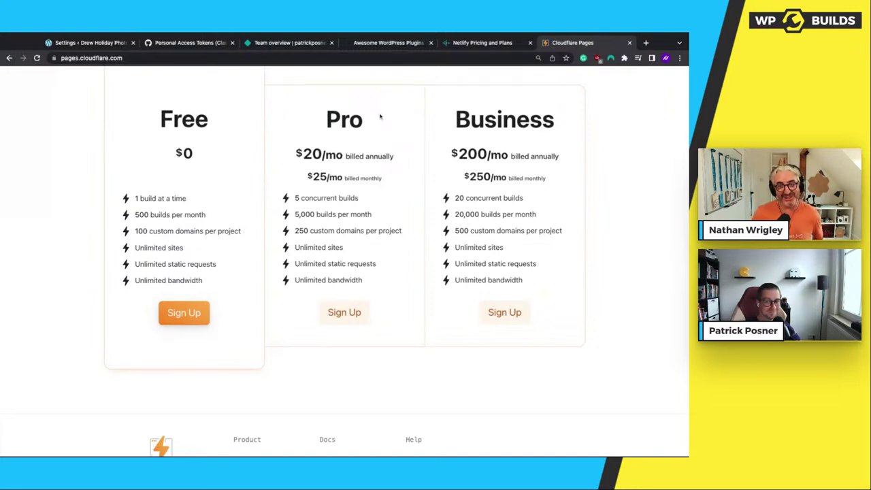
{"action": "scroll", "coordinate": [362, 121], "scroll_direction": "up", "scroll_amount": 1}
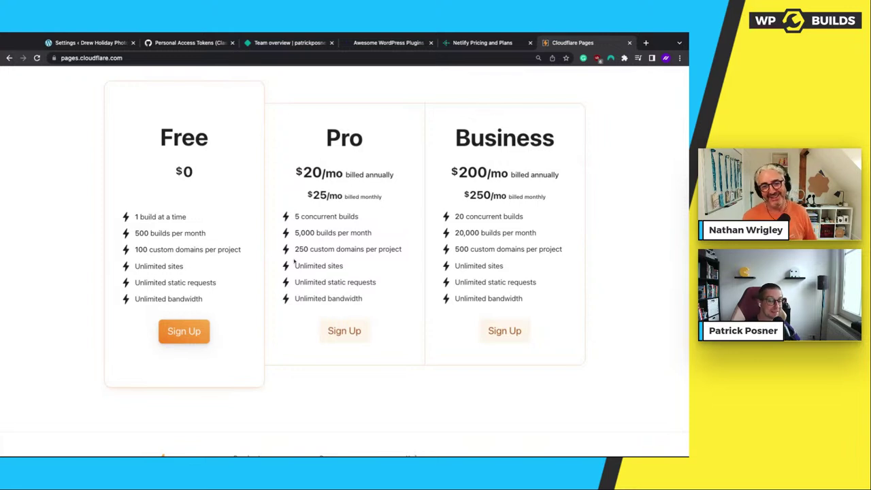
{"action": "left_click_drag", "start_coordinate": [294, 263], "coordinate": [376, 283]}
{"action": "left_click", "coordinate": [374, 292]}
{"action": "left_click", "coordinate": [311, 275]}
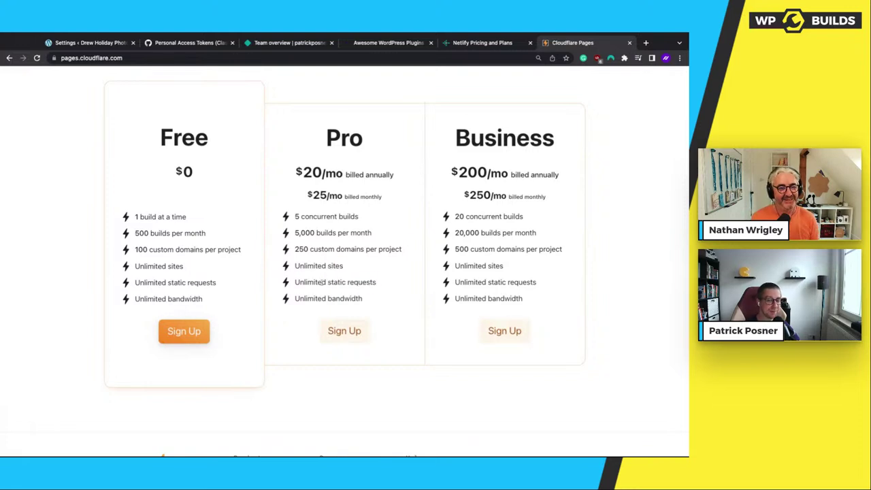
{"action": "left_click_drag", "start_coordinate": [301, 293], "coordinate": [370, 298]}
{"action": "left_click", "coordinate": [378, 262]}
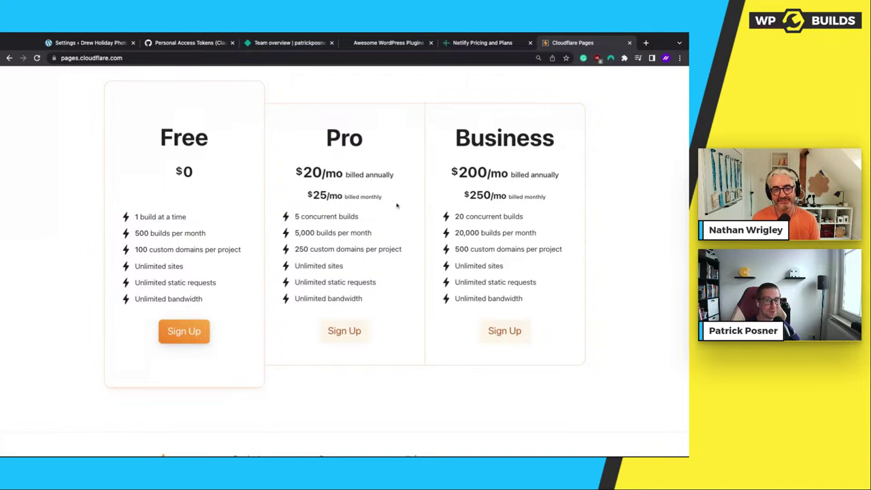
{"action": "scroll", "coordinate": [397, 205], "scroll_direction": "up", "scroll_amount": 1}
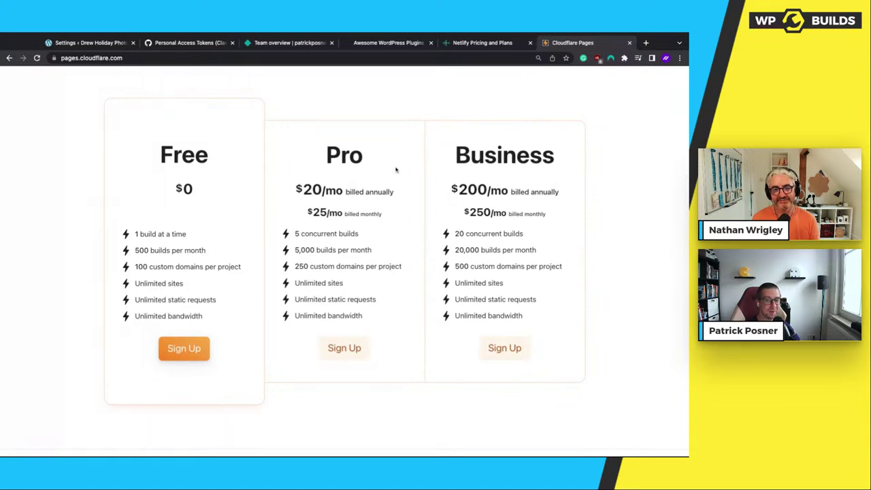
Scroll back to the top of the Cloudflare Pages landing page, then return to WordPress.
{"action": "scroll", "coordinate": [396, 169], "scroll_direction": "up", "scroll_amount": 15}
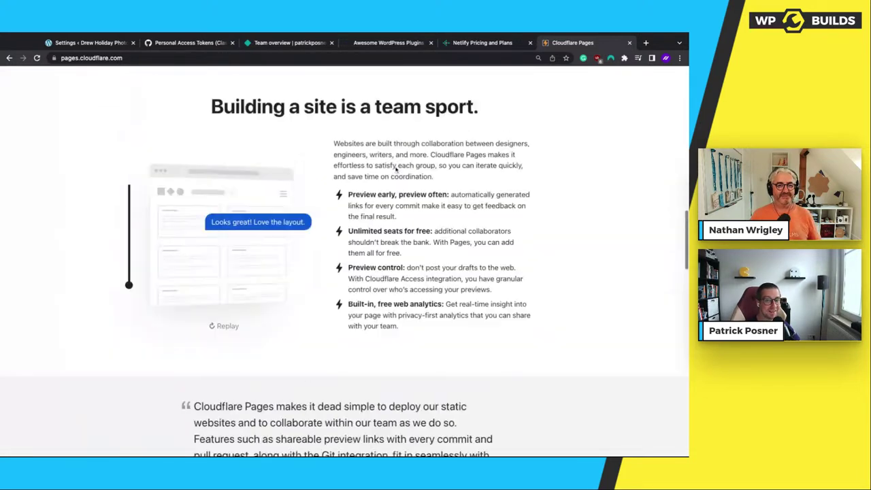
{"action": "scroll", "coordinate": [396, 169], "scroll_direction": "up", "scroll_amount": 12}
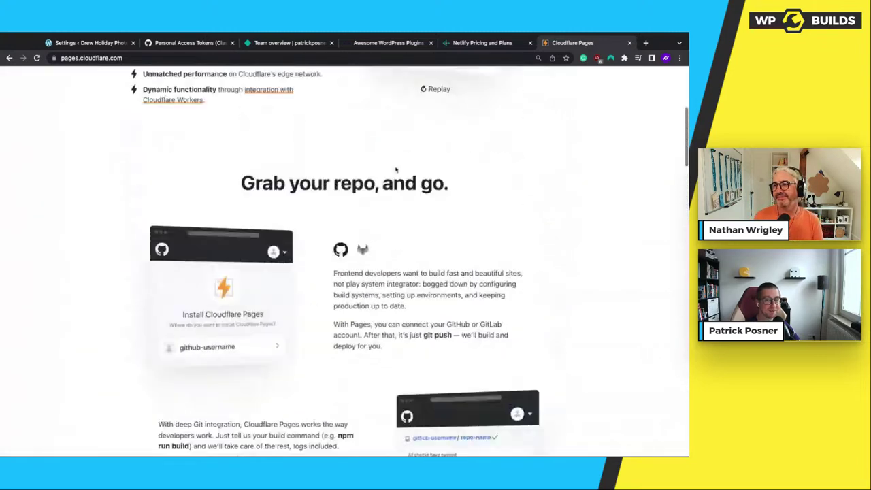
{"action": "scroll", "coordinate": [396, 169], "scroll_direction": "up", "scroll_amount": 4}
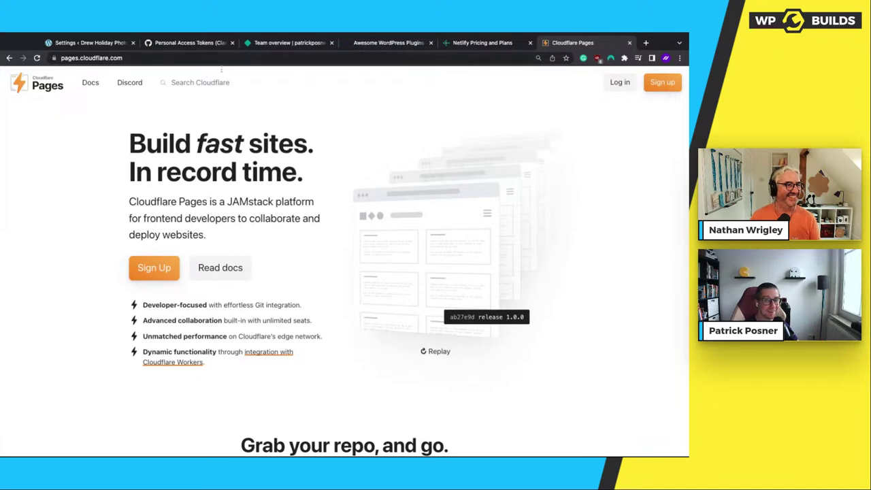
{"action": "left_click", "coordinate": [95, 43]}
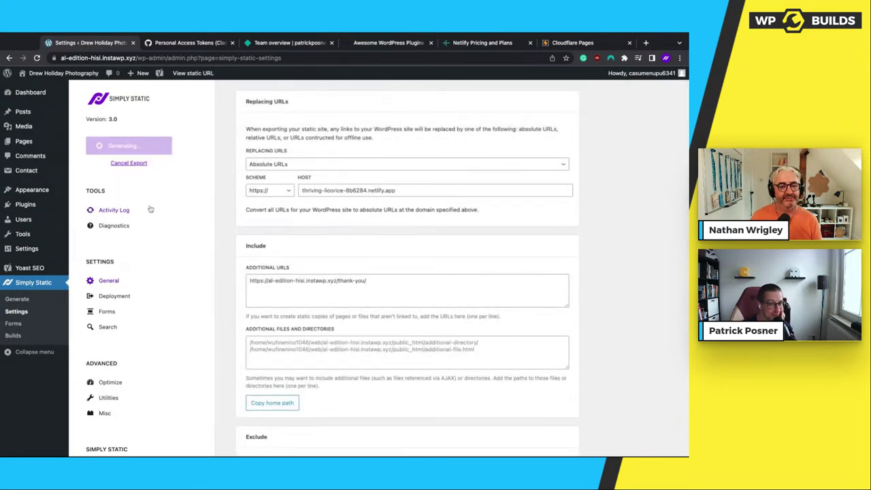
Open Simply Static's Activity Log, showing the export stuck at 120 of 145 files committed.
{"action": "left_click", "coordinate": [115, 211]}
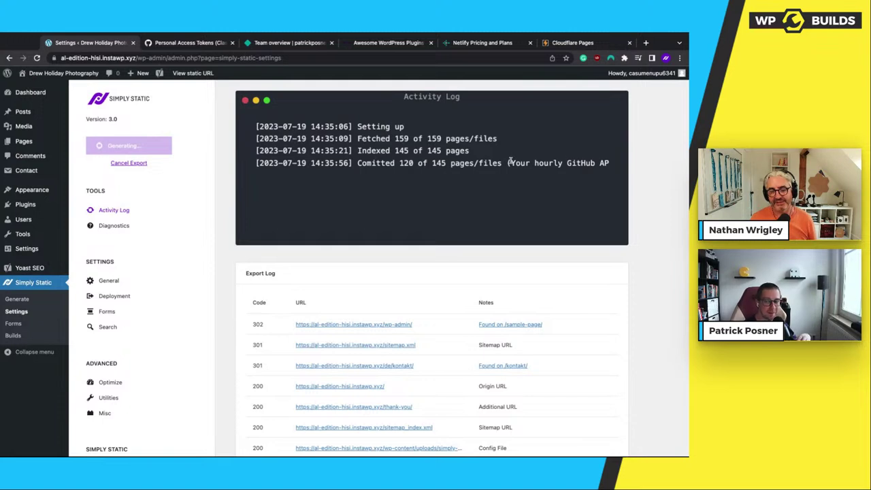
{"action": "scroll", "coordinate": [504, 166], "scroll_direction": "right", "scroll_amount": 5}
{"action": "mouse_move", "coordinate": [519, 164]}
{"action": "left_mouse_down"}
{"action": "mouse_move", "coordinate": [564, 166]}
{"action": "mouse_move", "coordinate": [516, 163]}
{"action": "left_mouse_up"}
{"action": "left_click", "coordinate": [551, 177]}
{"action": "scroll", "coordinate": [551, 174], "scroll_direction": "left", "scroll_amount": 5}
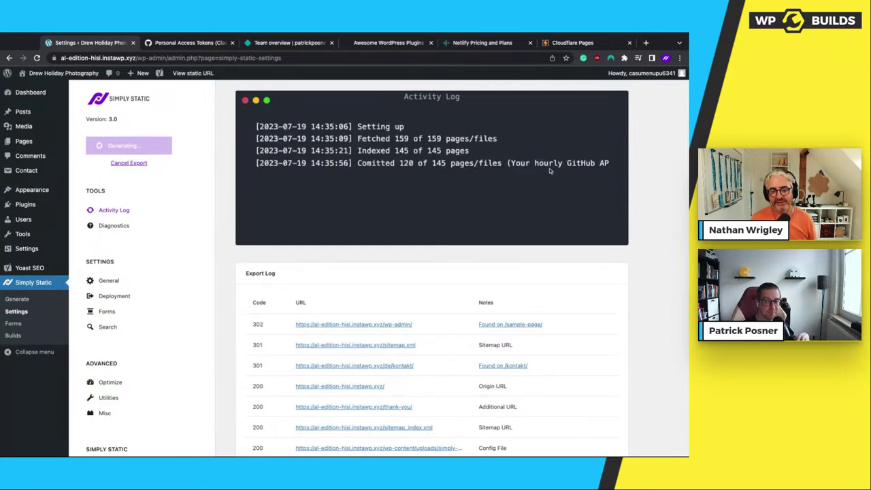
{"action": "scroll", "coordinate": [548, 168], "scroll_direction": "right", "scroll_amount": 5}
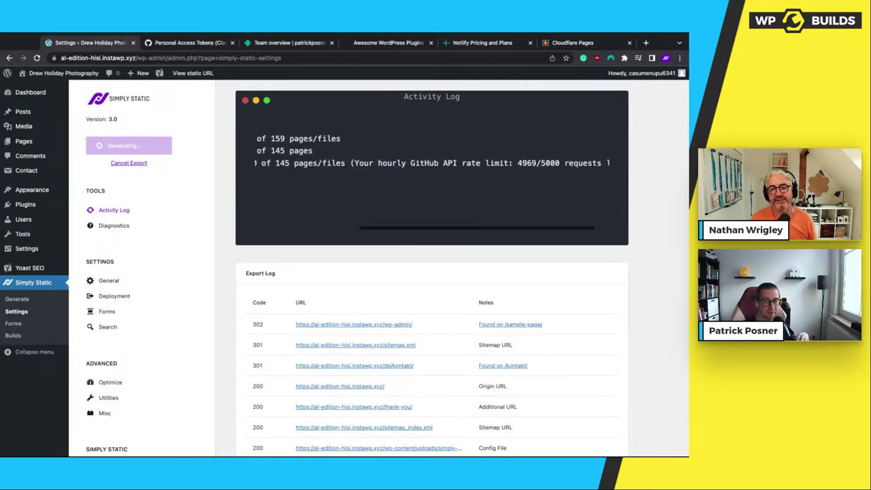
{"action": "scroll", "coordinate": [517, 171], "scroll_direction": "left", "scroll_amount": 5}
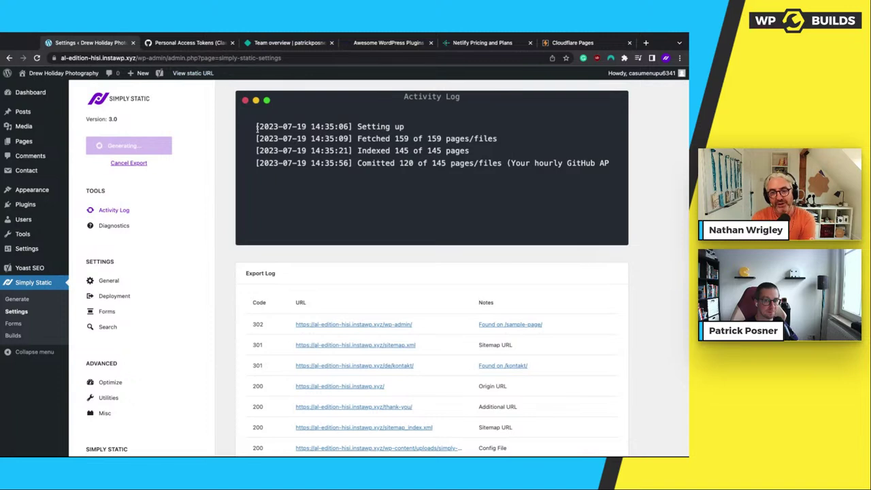
Open wp-builds-demo from GitHub's Your repositories list, then go back to the WordPress tab.
{"action": "left_click", "coordinate": [181, 43]}
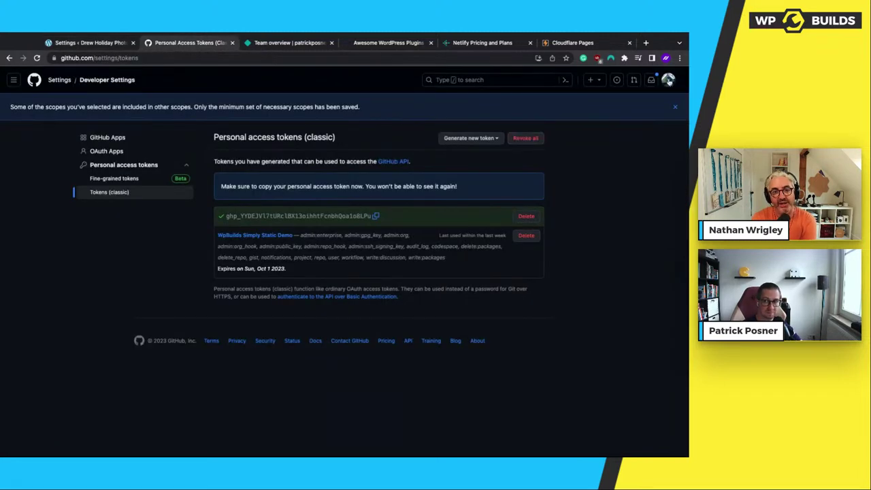
{"action": "left_click", "coordinate": [668, 81]}
{"action": "left_click", "coordinate": [590, 143]}
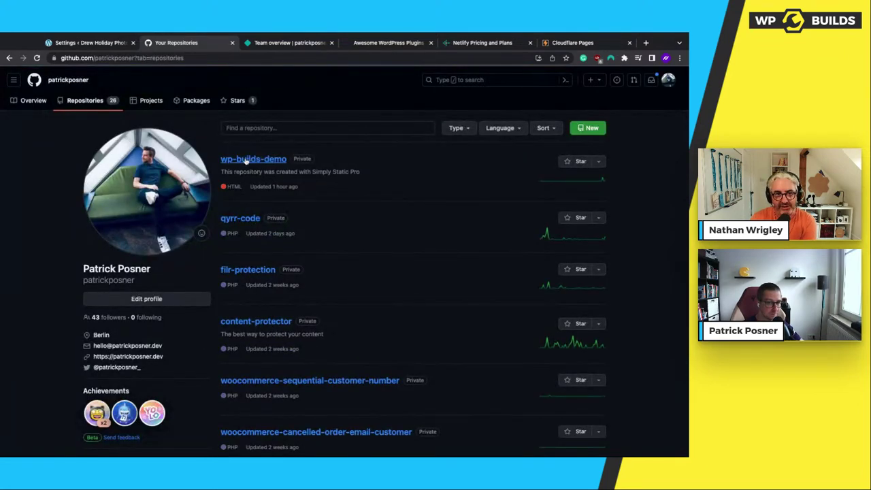
{"action": "left_click", "coordinate": [247, 161]}
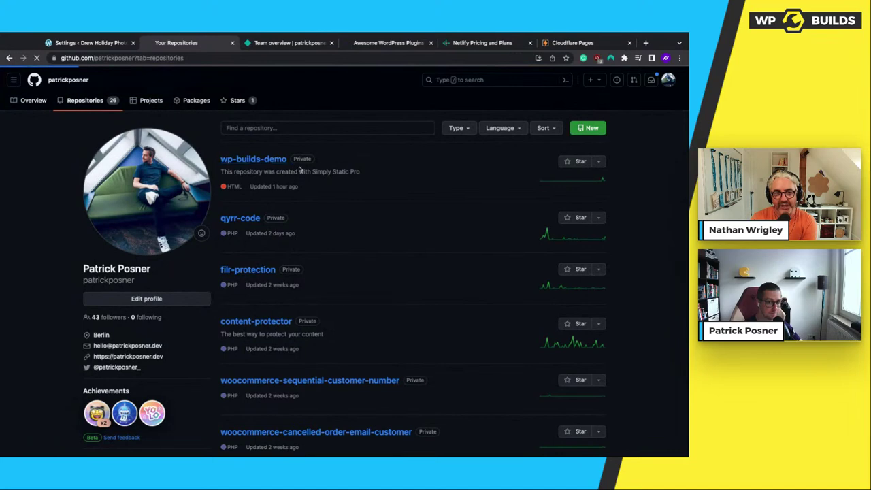
{"action": "left_click", "coordinate": [92, 42]}
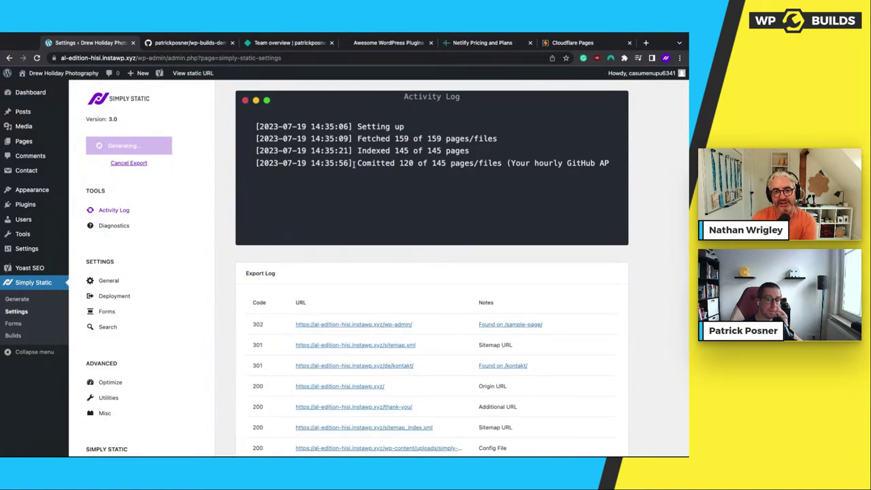
{"action": "left_click_drag", "start_coordinate": [436, 164], "coordinate": [460, 164]}
{"action": "left_click", "coordinate": [460, 163]}
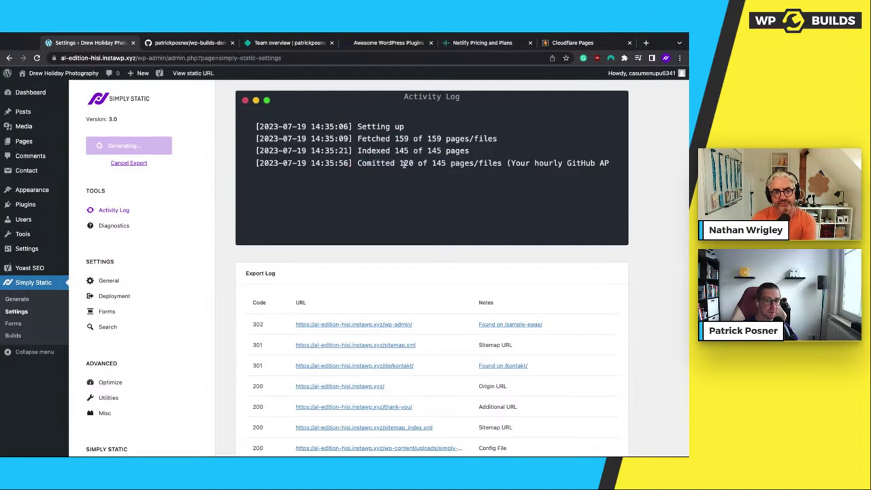
{"action": "double_click", "coordinate": [406, 163]}
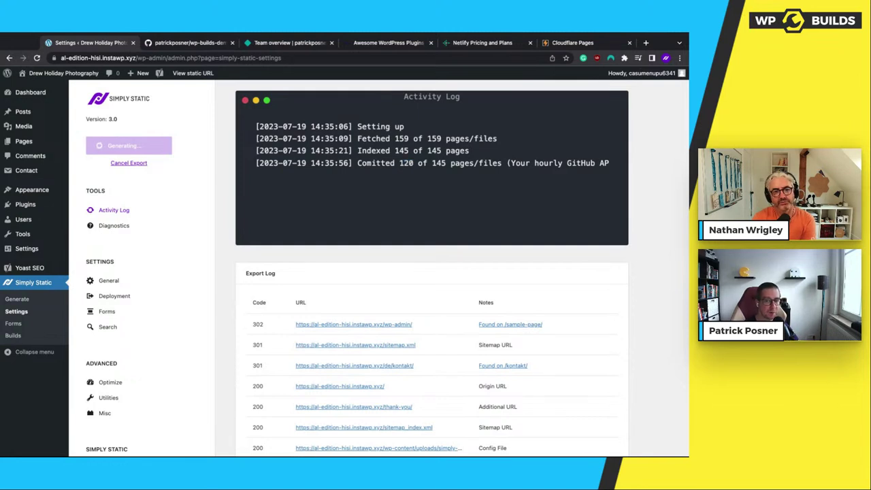
{"action": "scroll", "coordinate": [132, 367], "scroll_direction": "down", "scroll_amount": 1}
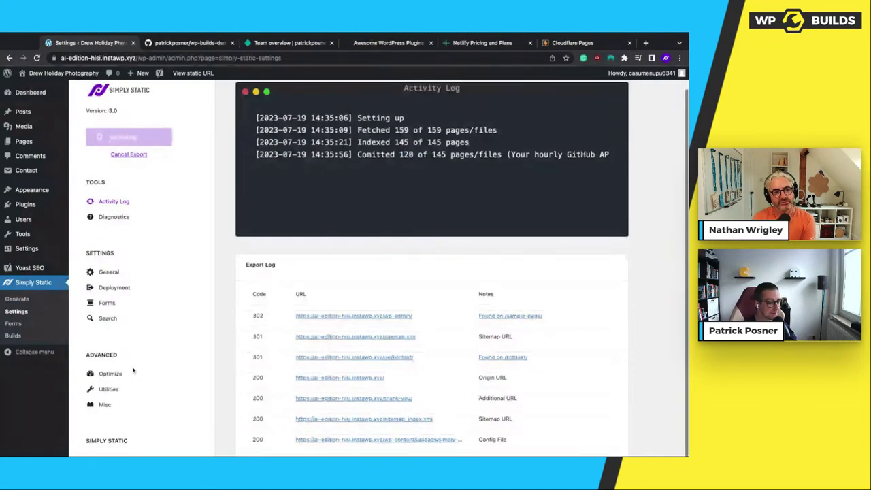
Enable Debugging Mode in Simply Static's Misc settings and save the settings.
{"action": "left_click", "coordinate": [105, 404]}
{"action": "scroll", "coordinate": [216, 307], "scroll_direction": "down", "scroll_amount": 1}
{"action": "scroll", "coordinate": [216, 307], "scroll_direction": "up", "scroll_amount": 1}
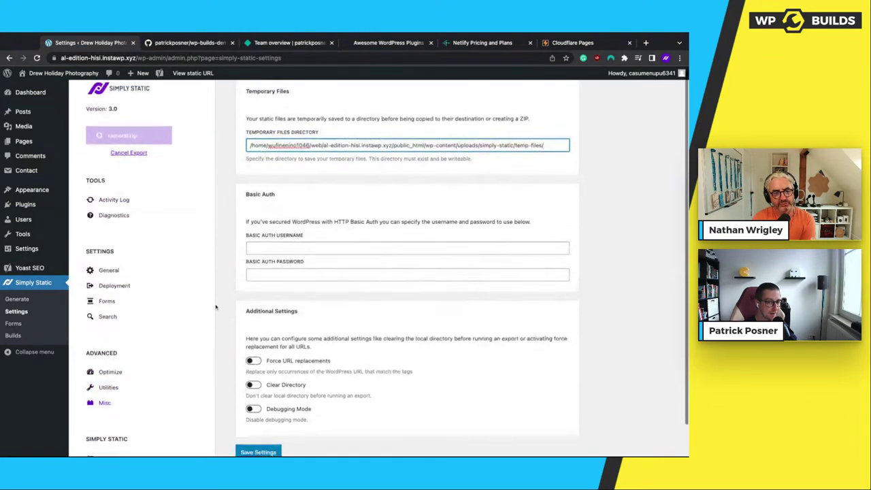
{"action": "left_click", "coordinate": [108, 389]}
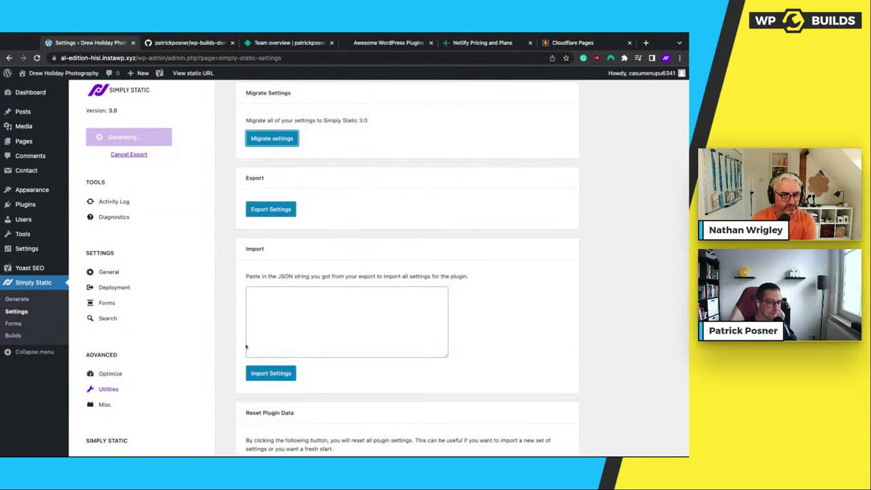
{"action": "scroll", "coordinate": [246, 346], "scroll_direction": "down", "scroll_amount": 3}
{"action": "scroll", "coordinate": [247, 347], "scroll_direction": "up", "scroll_amount": 1}
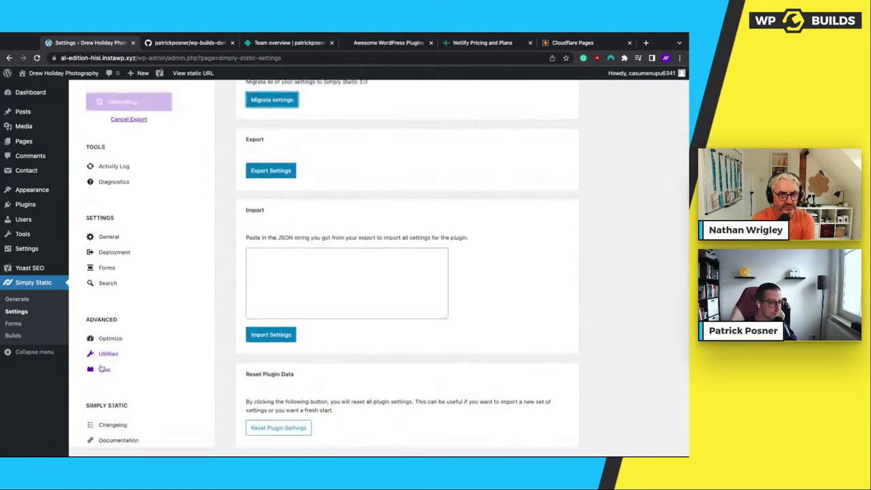
{"action": "left_click", "coordinate": [104, 352]}
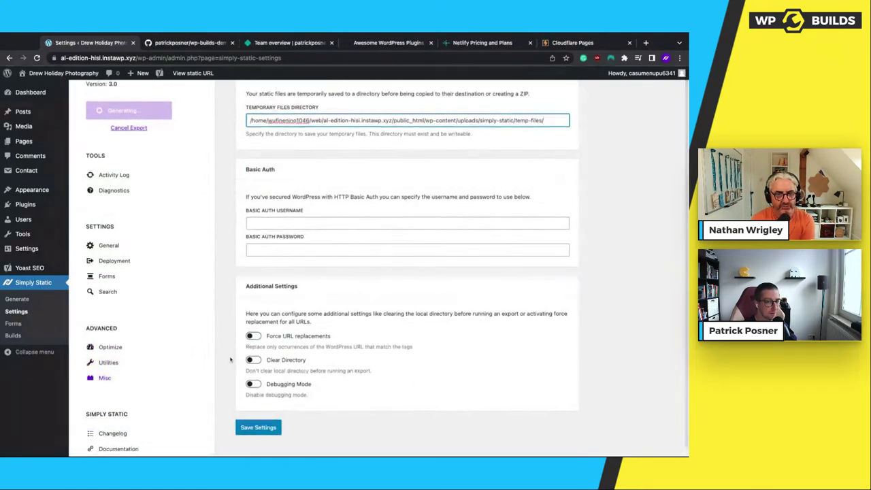
{"action": "scroll", "coordinate": [235, 374], "scroll_direction": "up", "scroll_amount": 1}
{"action": "scroll", "coordinate": [252, 415], "scroll_direction": "down", "scroll_amount": 1}
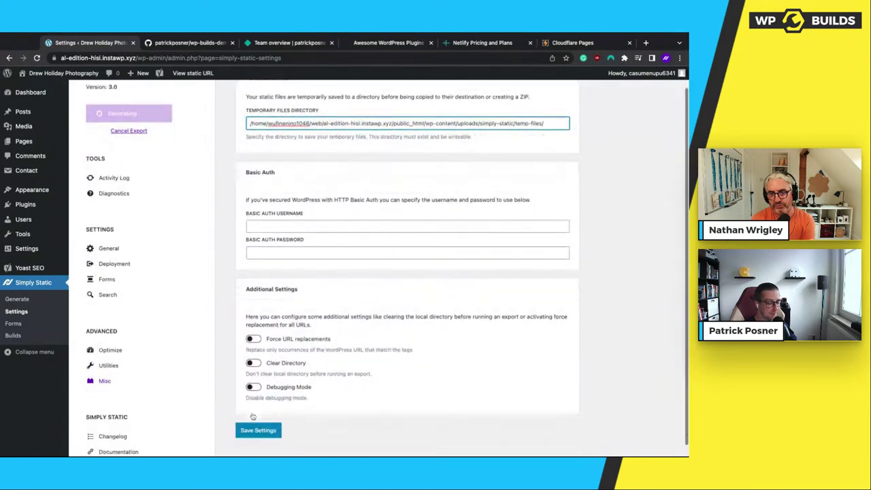
{"action": "left_click", "coordinate": [253, 376]}
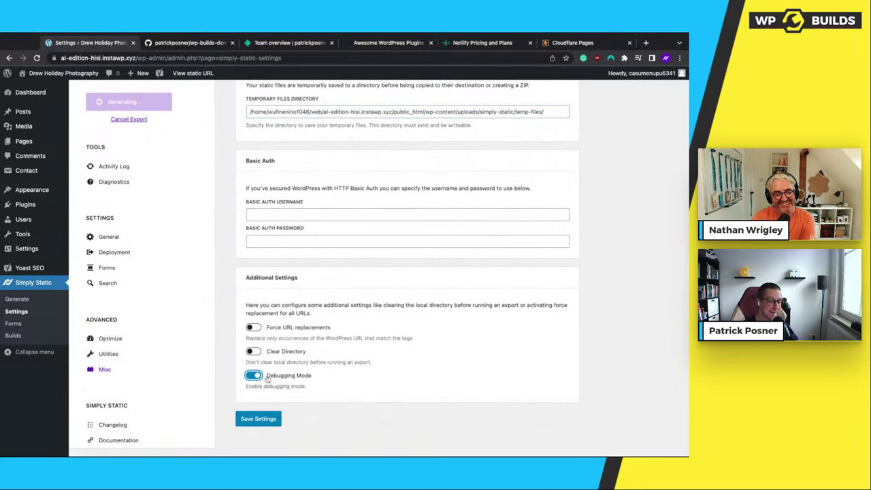
{"action": "left_click", "coordinate": [259, 418]}
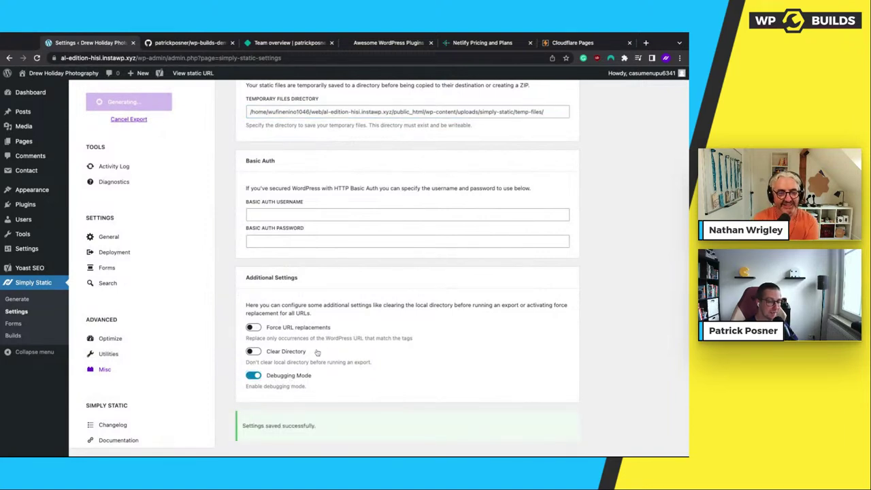
View the Activity Log, which shows the export is no longer generating.
{"action": "left_click", "coordinate": [119, 175]}
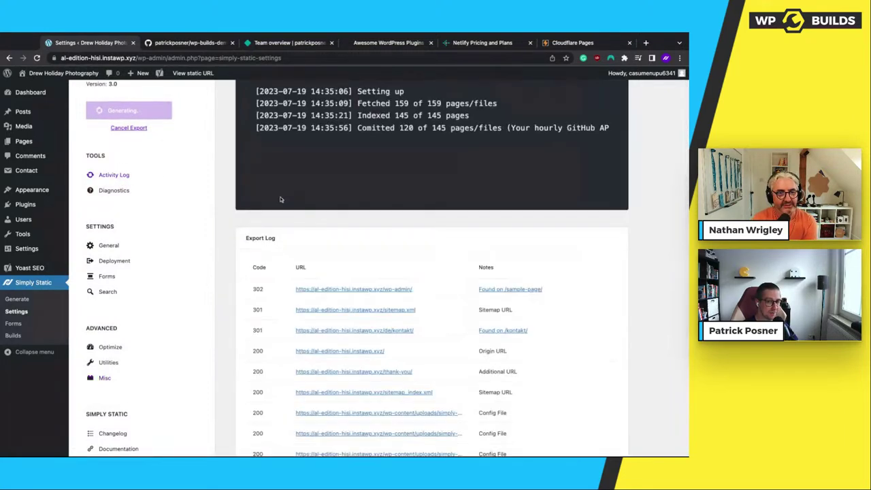
{"action": "scroll", "coordinate": [251, 201], "scroll_direction": "down", "scroll_amount": 1}
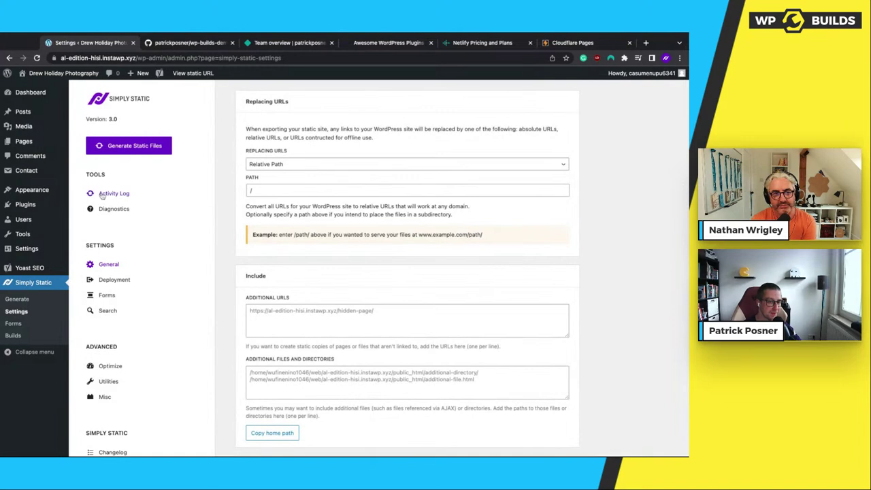
{"action": "left_click", "coordinate": [103, 194]}
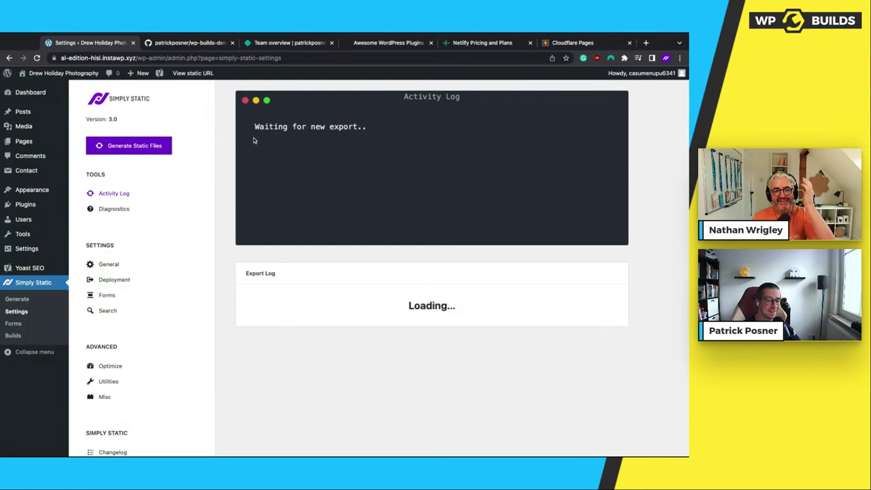
Browse the wp-builds-demo file list and its 11 Simply Static commits, briefly checking WordPress.
{"action": "left_click", "coordinate": [190, 43]}
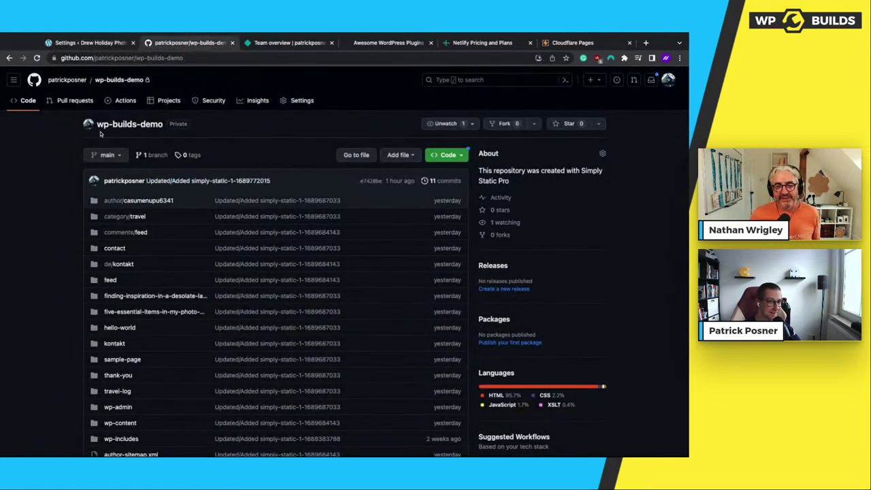
{"action": "scroll", "coordinate": [73, 243], "scroll_direction": "down", "scroll_amount": 1}
{"action": "scroll", "coordinate": [73, 243], "scroll_direction": "down", "scroll_amount": 3}
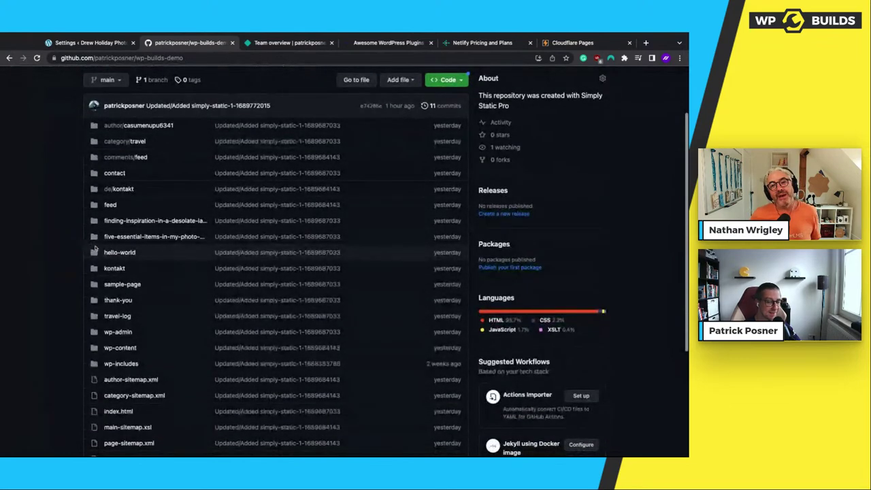
{"action": "scroll", "coordinate": [95, 249], "scroll_direction": "up", "scroll_amount": 4}
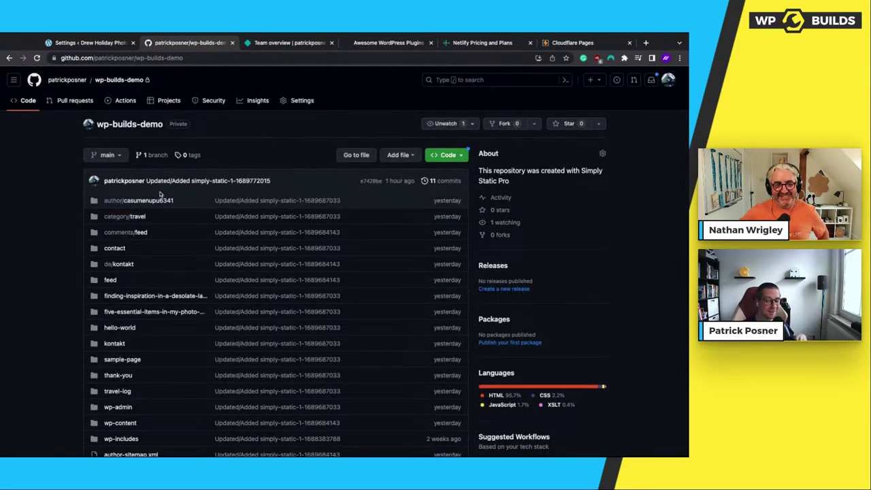
{"action": "left_click", "coordinate": [85, 43]}
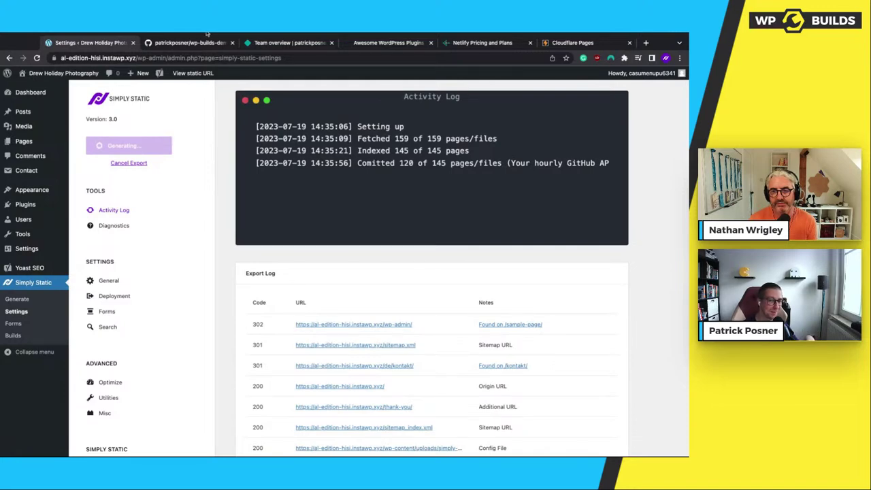
{"action": "left_click", "coordinate": [187, 43]}
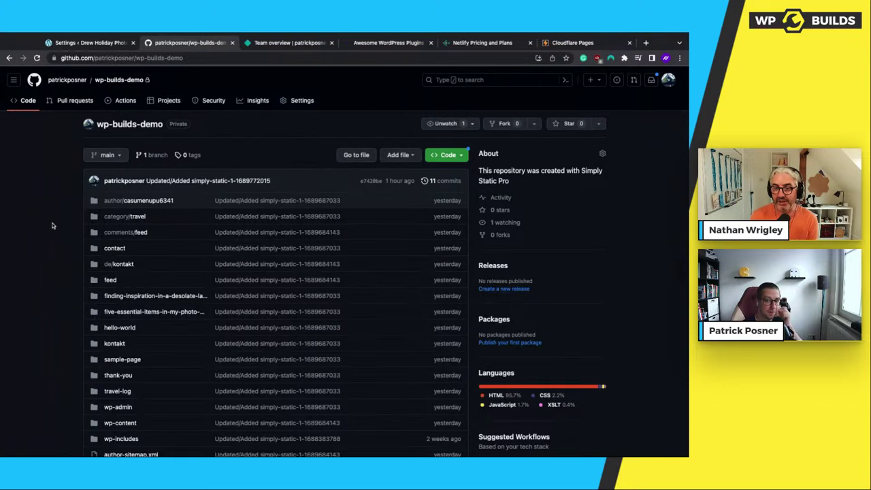
{"action": "scroll", "coordinate": [52, 228], "scroll_direction": "down", "scroll_amount": 3}
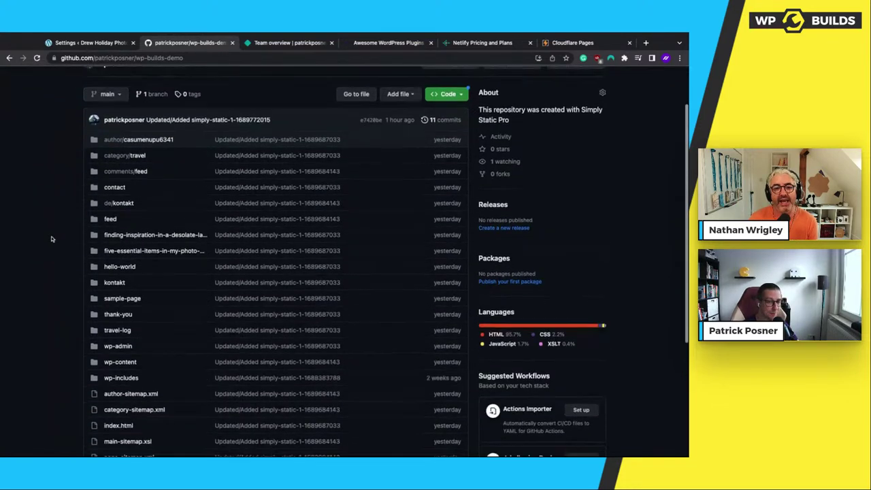
{"action": "scroll", "coordinate": [52, 239], "scroll_direction": "up", "scroll_amount": 3}
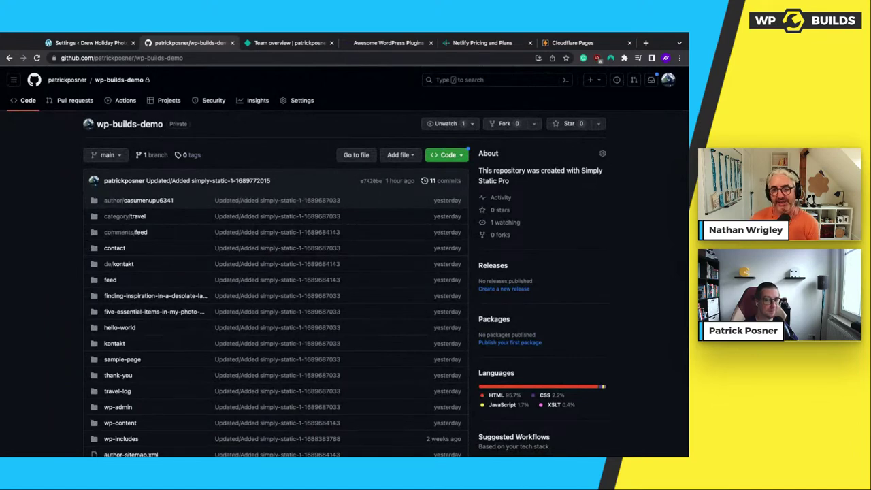
{"action": "scroll", "coordinate": [68, 268], "scroll_direction": "down", "scroll_amount": 2}
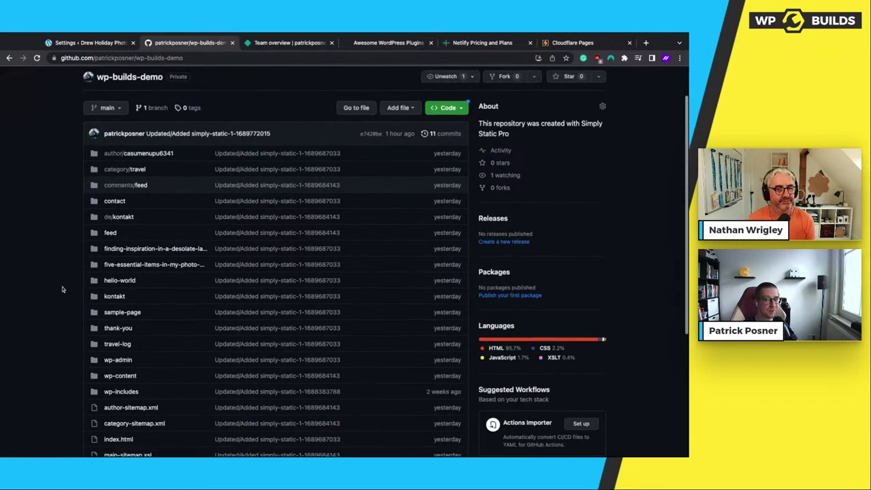
{"action": "scroll", "coordinate": [76, 267], "scroll_direction": "up", "scroll_amount": 2}
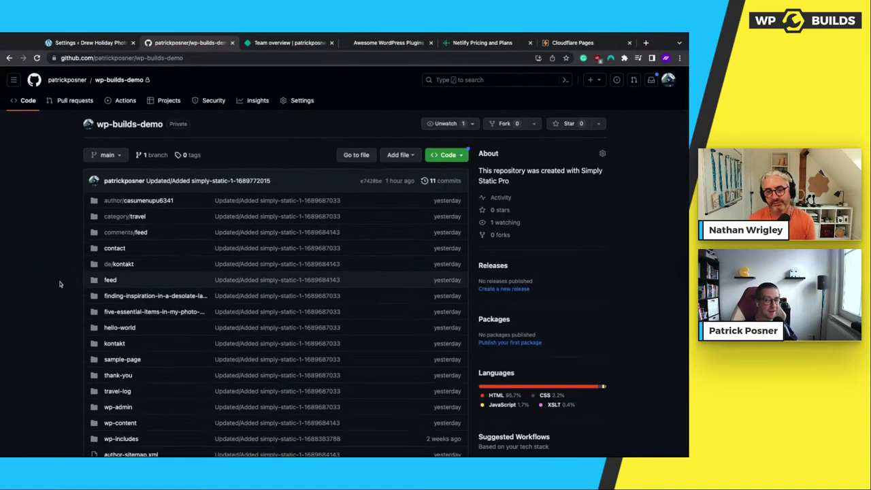
Cancel the running Simply Static export from the Activity Log.
{"action": "left_click", "coordinate": [88, 43]}
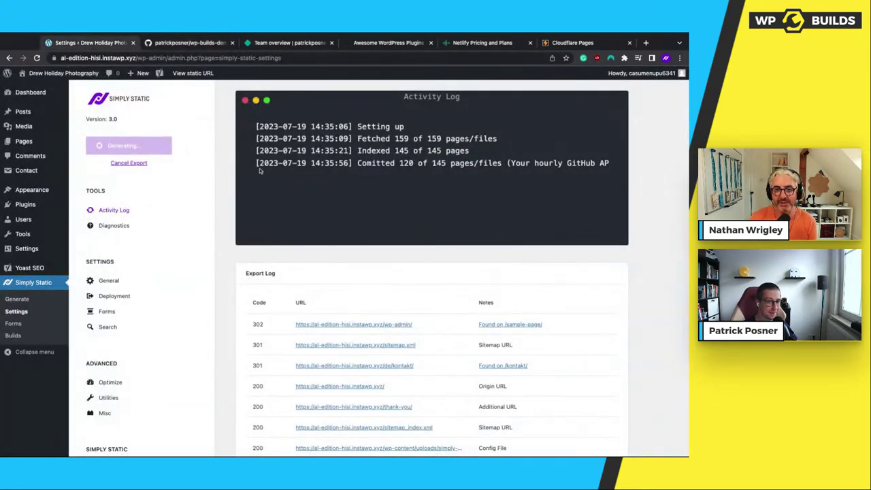
{"action": "left_click", "coordinate": [124, 165]}
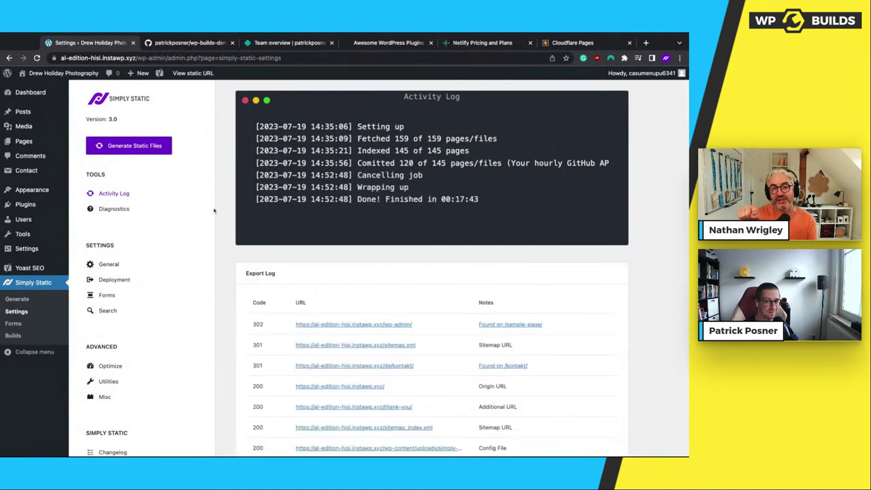
{"action": "scroll", "coordinate": [213, 212], "scroll_direction": "down", "scroll_amount": 1}
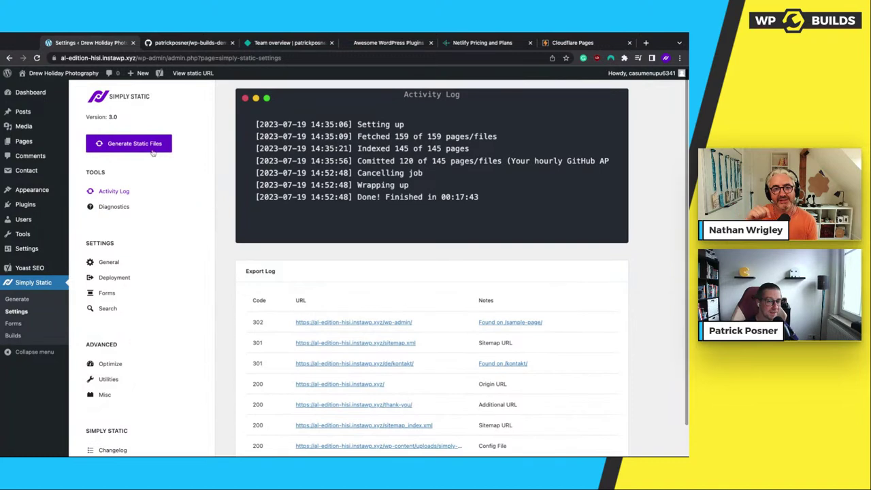
Highlight the Cancelling job, Wrapping up and Done log lines to point them out.
{"action": "left_click_drag", "start_coordinate": [352, 148], "coordinate": [466, 196]}
{"action": "left_click", "coordinate": [456, 202]}
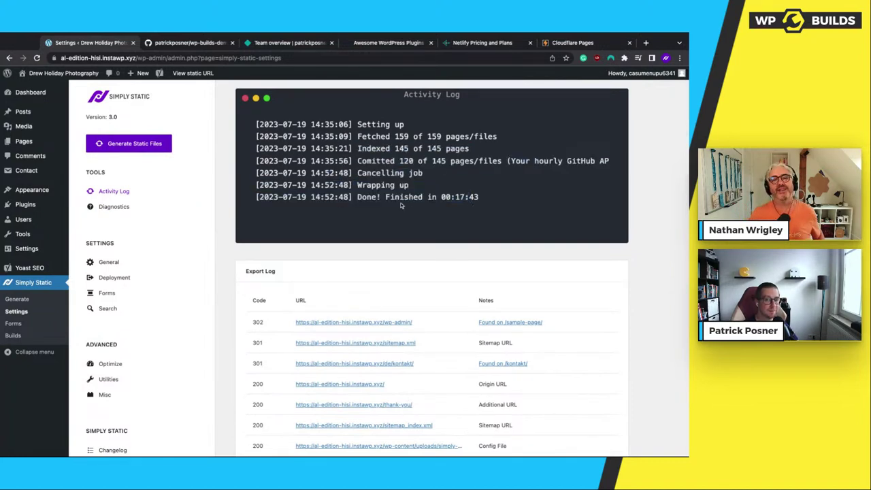
{"action": "left_click_drag", "start_coordinate": [353, 173], "coordinate": [446, 176]}
{"action": "left_click", "coordinate": [446, 176]}
{"action": "left_click_drag", "start_coordinate": [248, 176], "coordinate": [415, 185]}
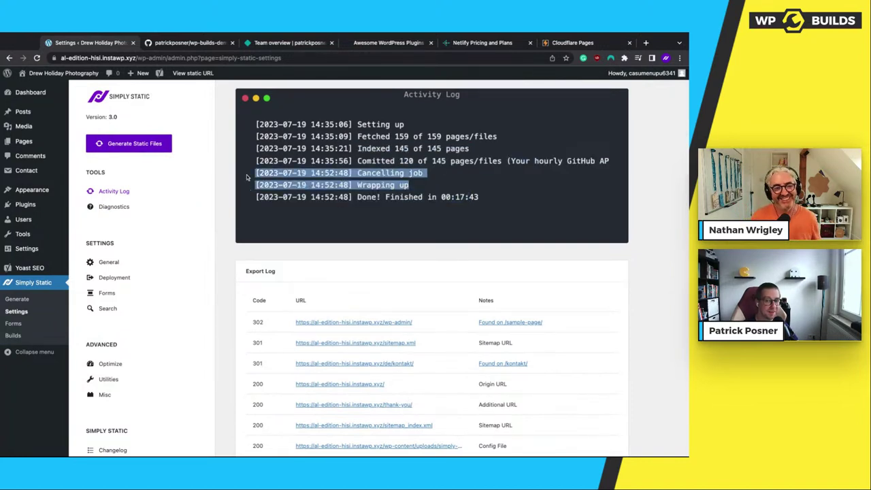
{"action": "left_click", "coordinate": [454, 184]}
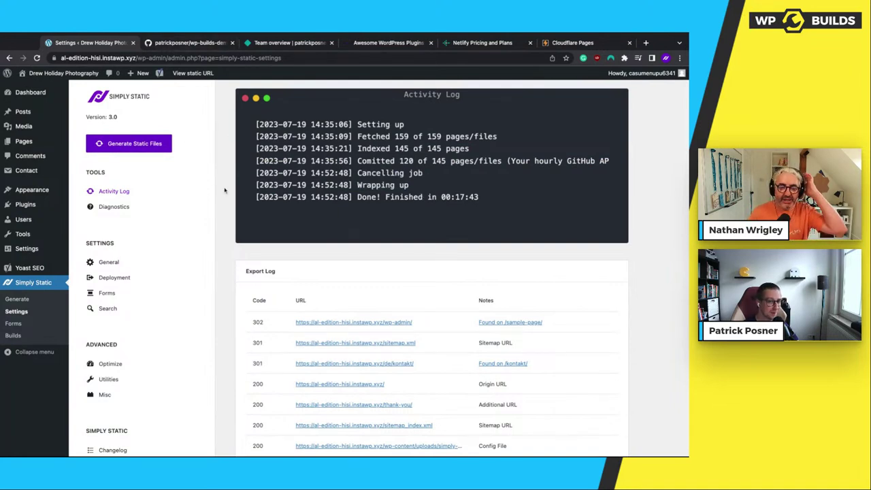
Start Generate Static Files (0 of 8 pages), then scroll GitHub's wp-builds-demo file list.
{"action": "left_click", "coordinate": [129, 143]}
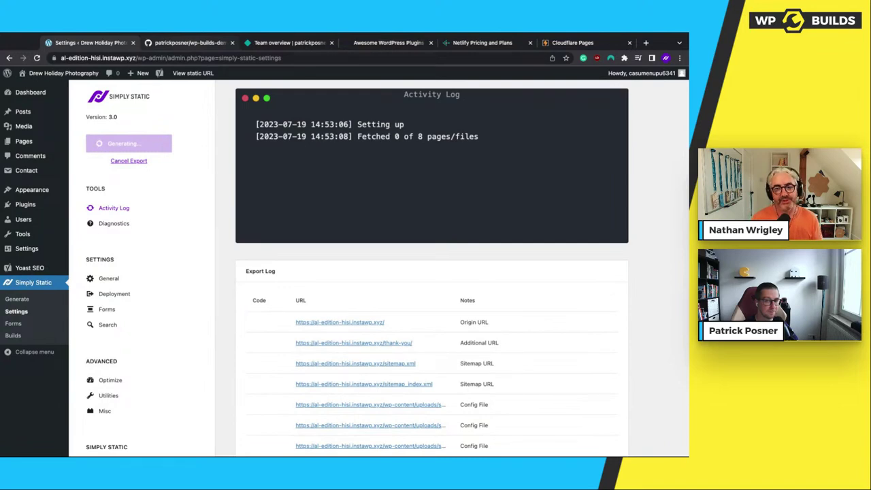
{"action": "left_click", "coordinate": [184, 42]}
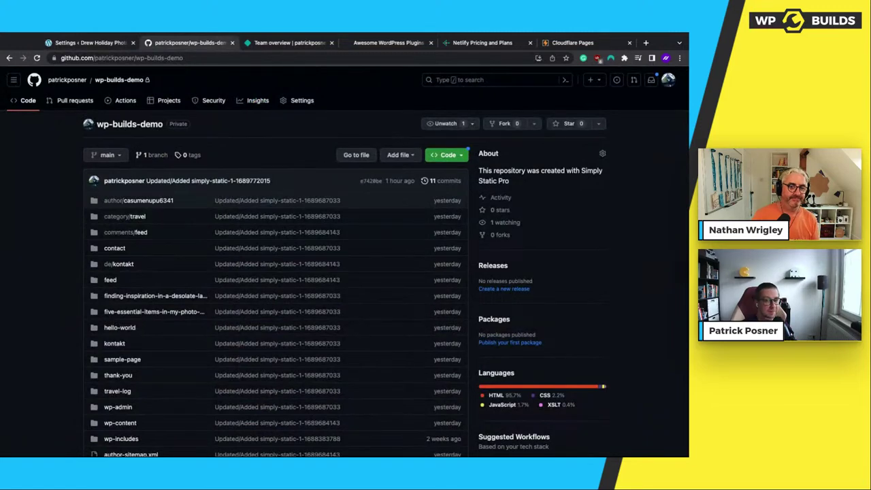
{"action": "scroll", "coordinate": [47, 233], "scroll_direction": "down", "scroll_amount": 2}
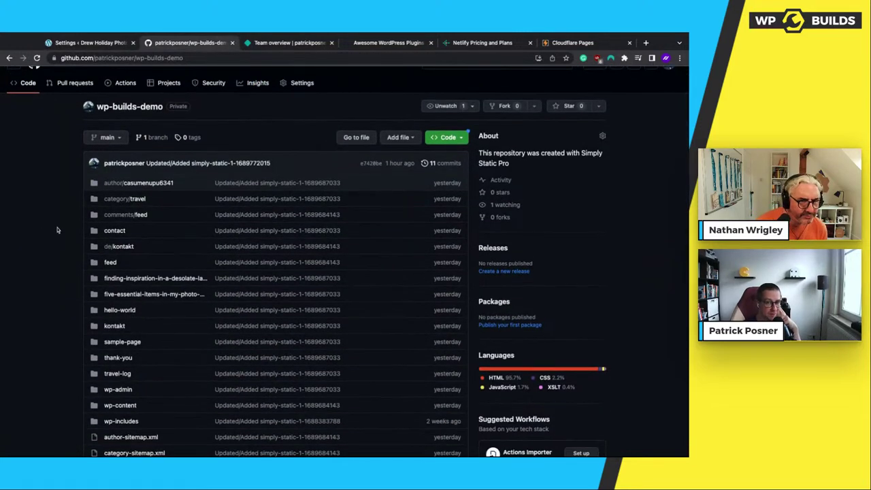
{"action": "scroll", "coordinate": [61, 234], "scroll_direction": "down", "scroll_amount": 4}
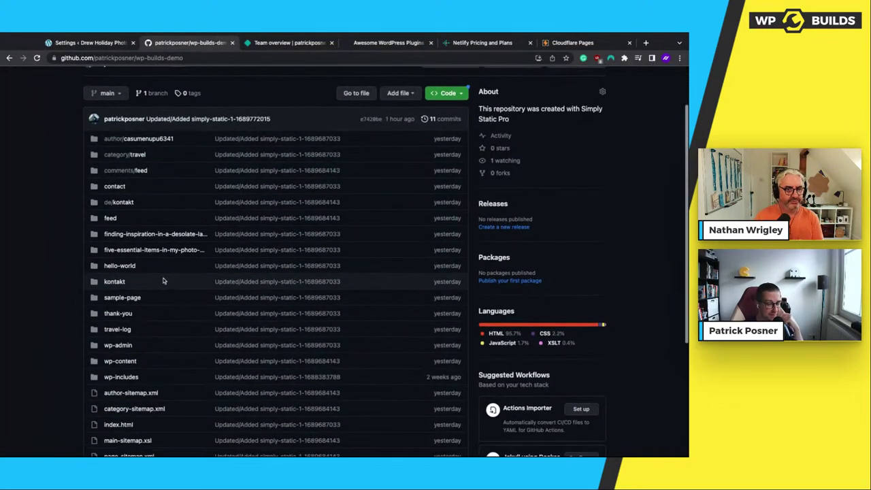
{"action": "scroll", "coordinate": [164, 280], "scroll_direction": "down", "scroll_amount": 5}
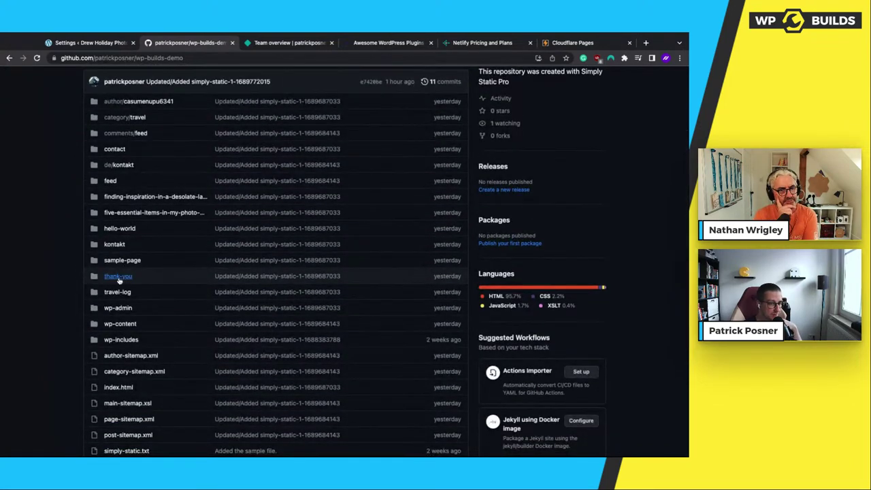
{"action": "scroll", "coordinate": [119, 286], "scroll_direction": "down", "scroll_amount": 2}
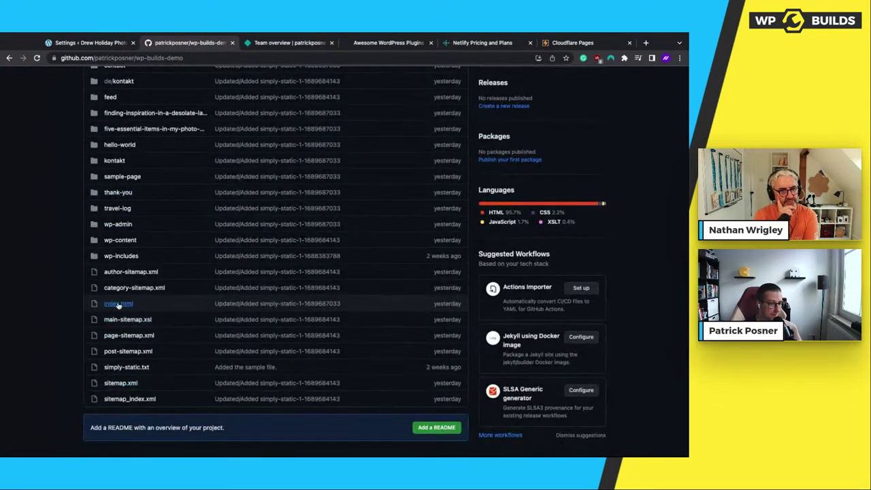
{"action": "left_click", "coordinate": [119, 305]}
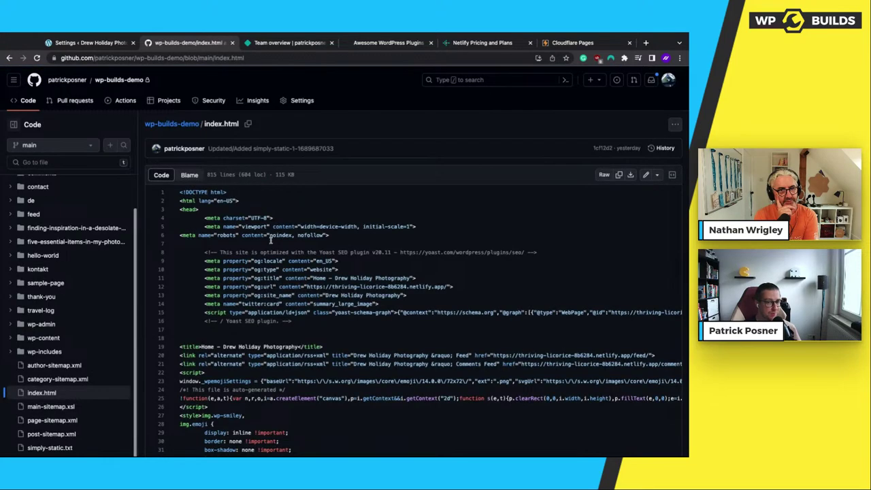
{"action": "scroll", "coordinate": [275, 245], "scroll_direction": "down", "scroll_amount": 3}
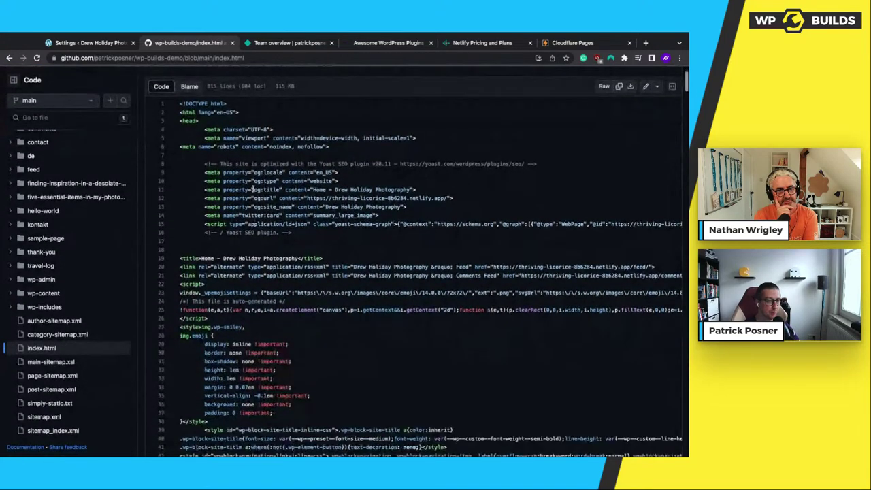
{"action": "left_click_drag", "start_coordinate": [181, 103], "coordinate": [192, 115]}
{"action": "left_click", "coordinate": [308, 250]}
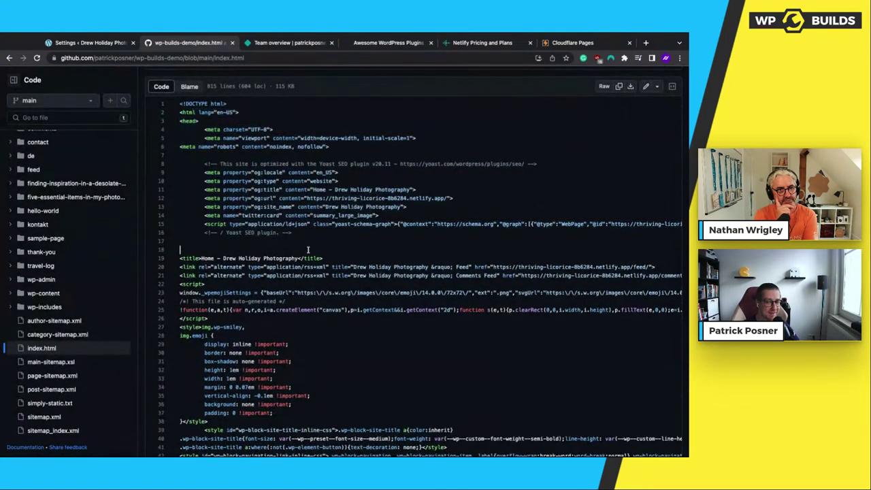
{"action": "scroll", "coordinate": [331, 291], "scroll_direction": "down", "scroll_amount": 1}
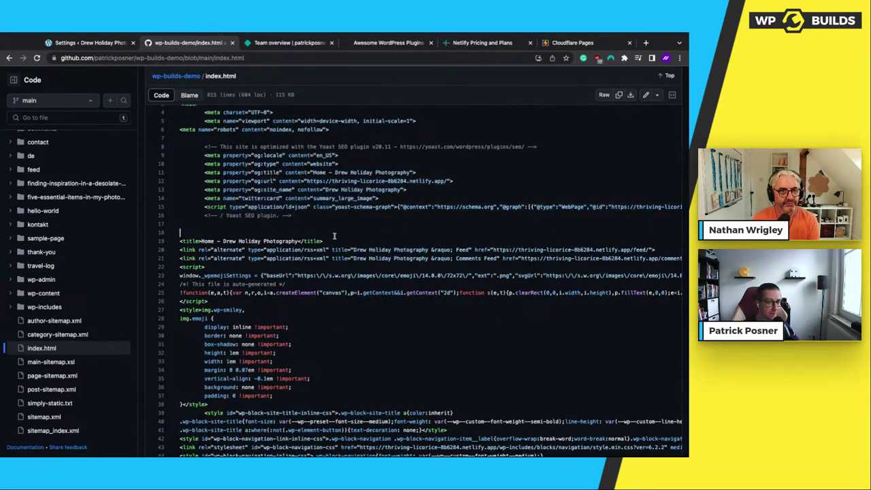
{"action": "left_click_drag", "start_coordinate": [230, 207], "coordinate": [348, 218]}
{"action": "left_click", "coordinate": [348, 218]}
{"action": "scroll", "coordinate": [348, 217], "scroll_direction": "down", "scroll_amount": 10}
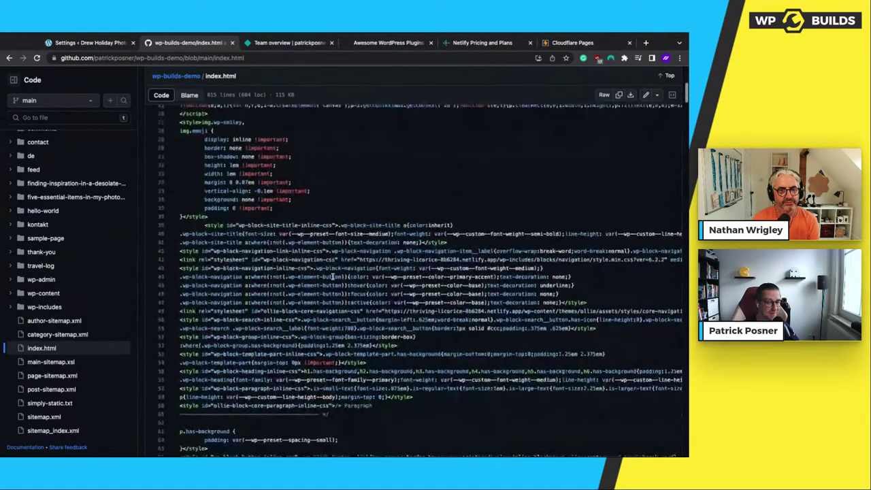
{"action": "scroll", "coordinate": [204, 74], "scroll_direction": "up", "scroll_amount": 15}
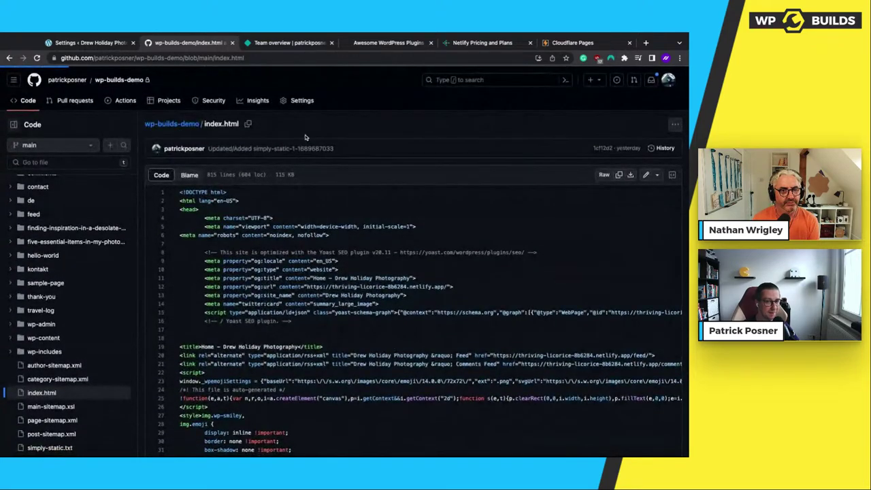
{"action": "left_click", "coordinate": [171, 124]}
{"action": "scroll", "coordinate": [81, 260], "scroll_direction": "down", "scroll_amount": 2}
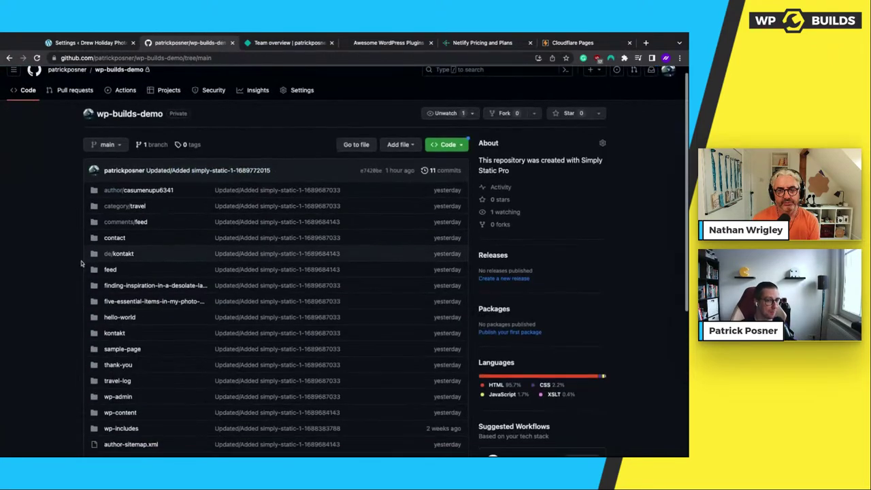
{"action": "scroll", "coordinate": [81, 261], "scroll_direction": "down", "scroll_amount": 2}
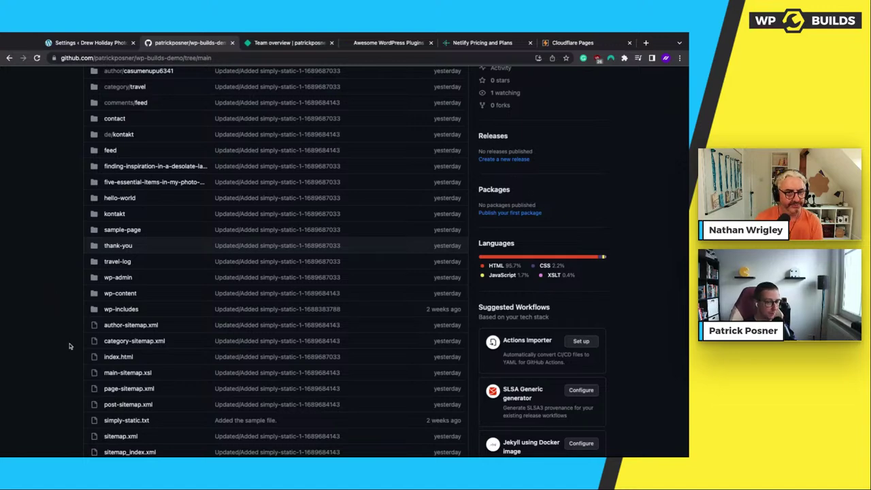
{"action": "scroll", "coordinate": [69, 345], "scroll_direction": "down", "scroll_amount": 2}
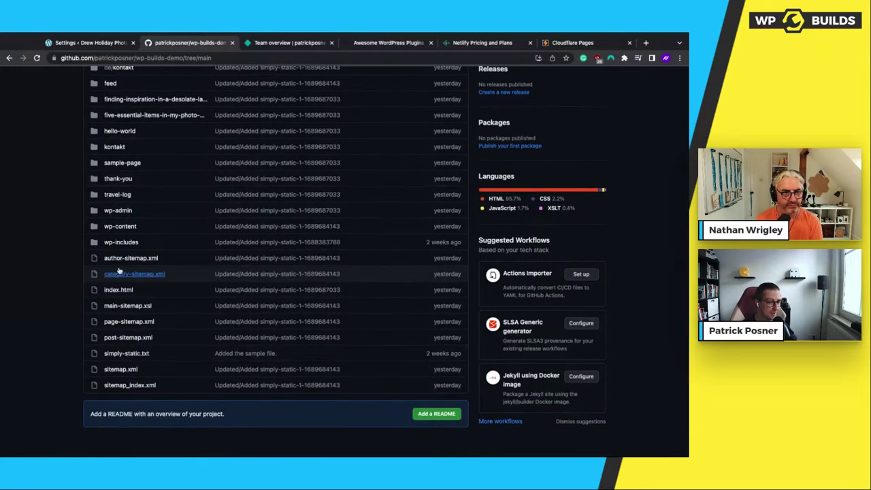
Browse wp-content/uploads down into the 2023/06 media folder.
{"action": "left_click", "coordinate": [120, 225]}
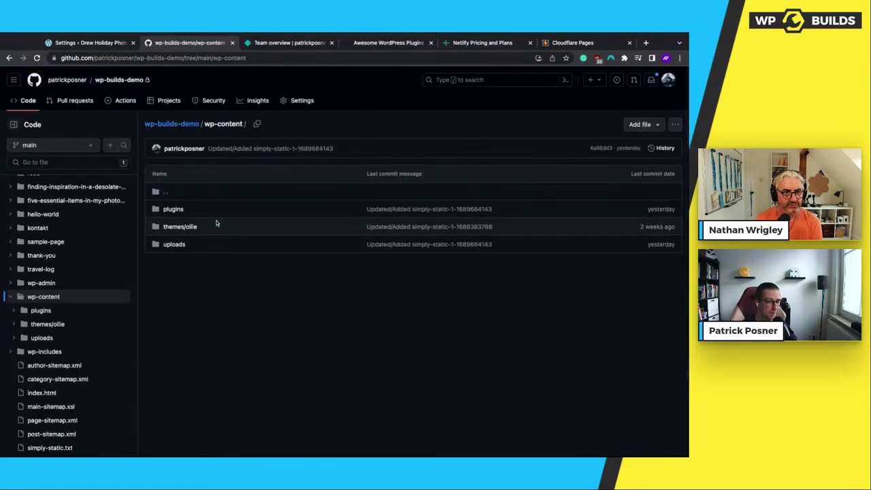
{"action": "scroll", "coordinate": [216, 222], "scroll_direction": "down", "scroll_amount": 1}
{"action": "left_click", "coordinate": [186, 239]}
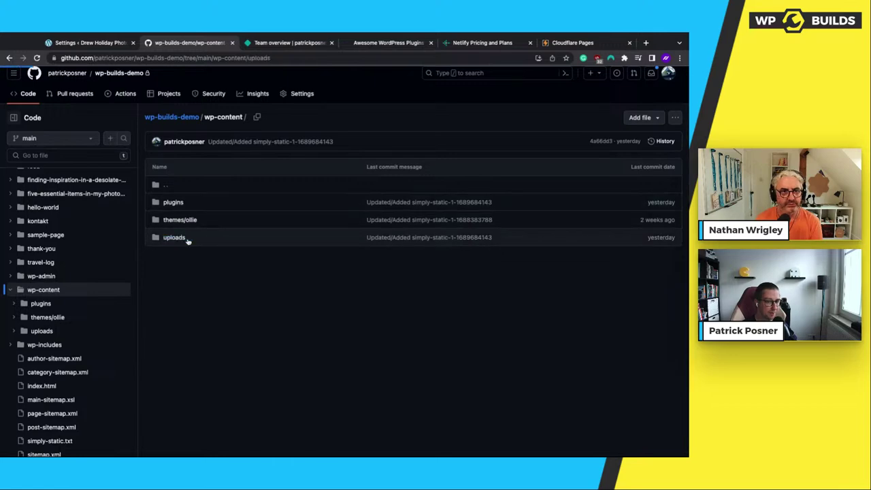
{"action": "left_click", "coordinate": [177, 166]}
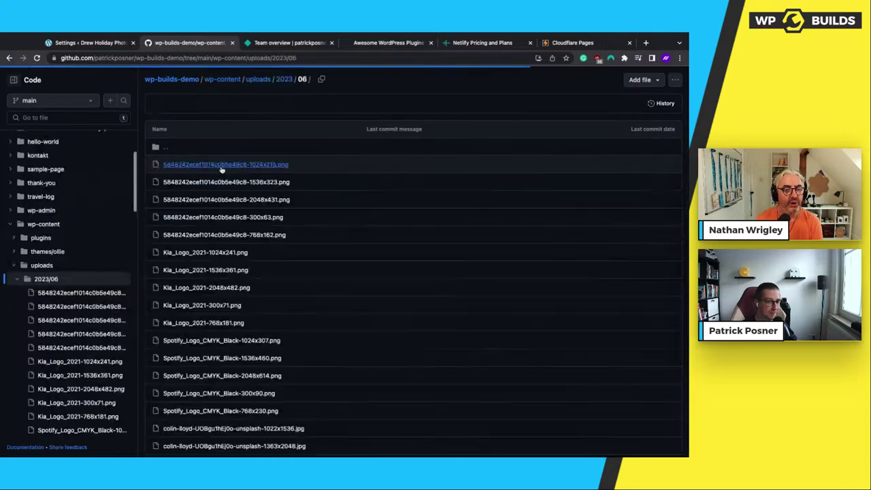
{"action": "scroll", "coordinate": [207, 294], "scroll_direction": "down", "scroll_amount": 2}
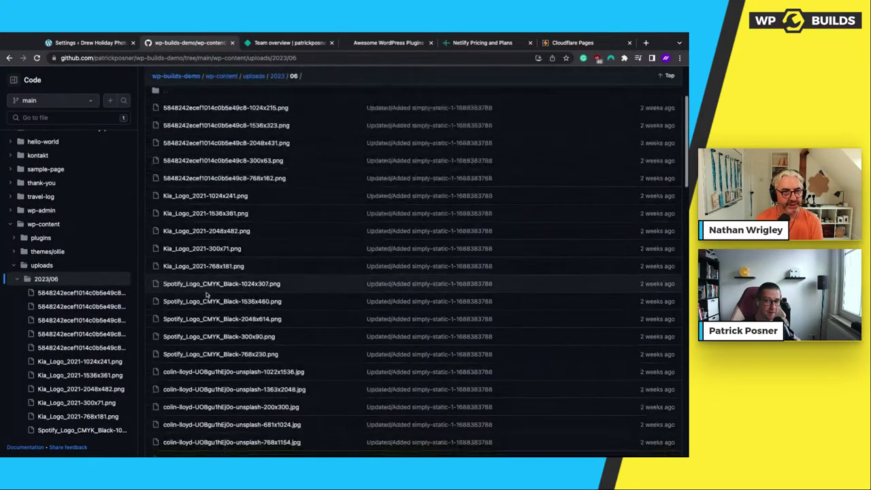
{"action": "scroll", "coordinate": [207, 293], "scroll_direction": "down", "scroll_amount": 6}
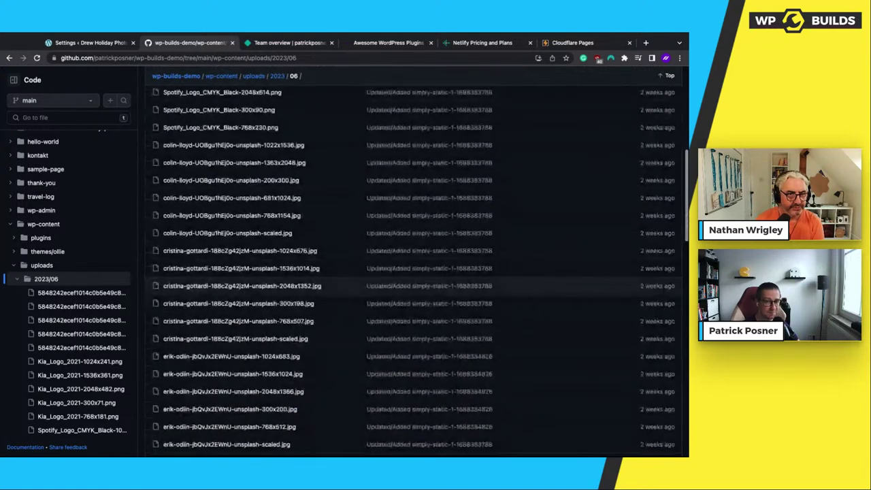
{"action": "scroll", "coordinate": [265, 132], "scroll_direction": "up", "scroll_amount": 10}
Open uploads/simply-static/configs with its four JSON files, then return to the repository root.
{"action": "left_click", "coordinate": [262, 125]}
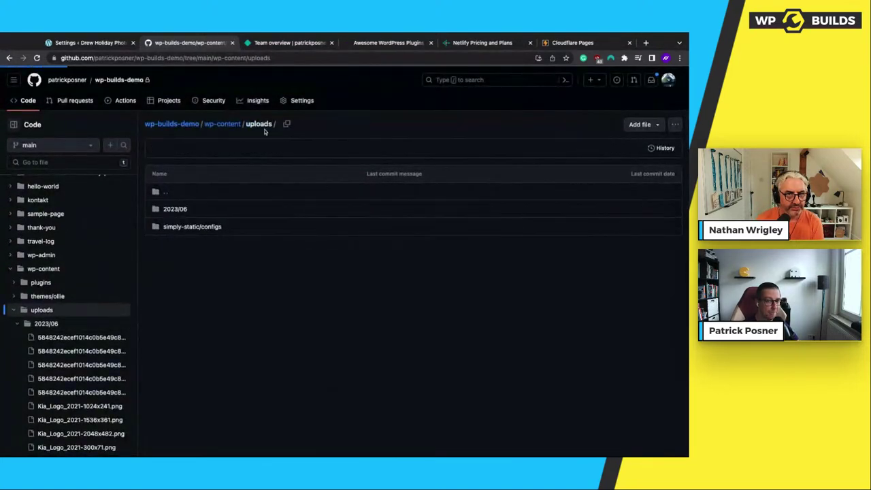
{"action": "left_click", "coordinate": [200, 229]}
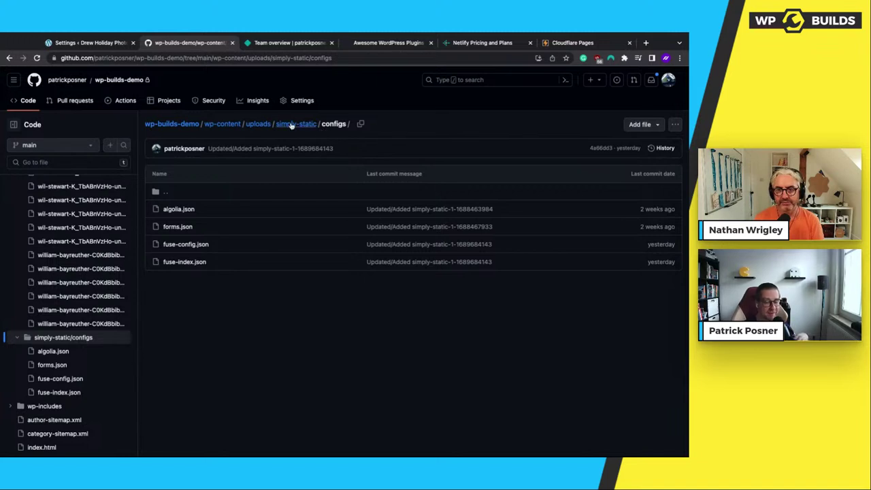
{"action": "left_click", "coordinate": [223, 125]}
{"action": "left_click", "coordinate": [184, 125]}
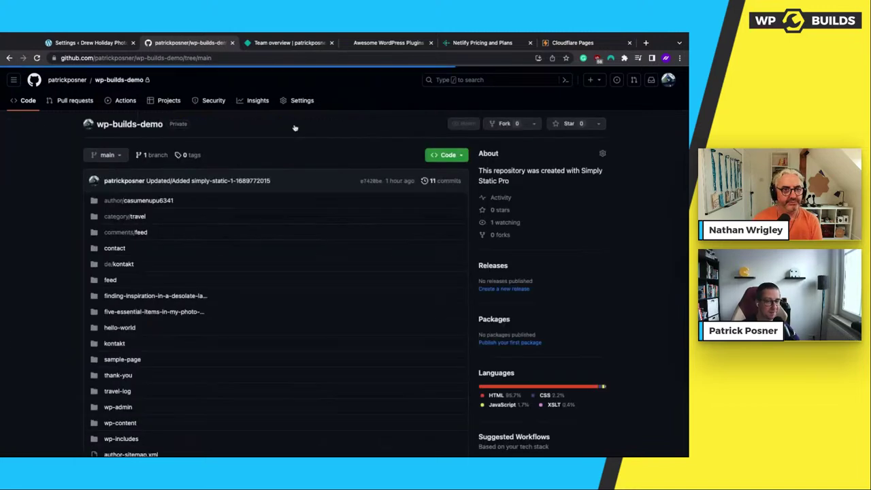
Open the wp-builds-demo repository's full commit history.
{"action": "scroll", "coordinate": [255, 264], "scroll_direction": "down", "scroll_amount": 1}
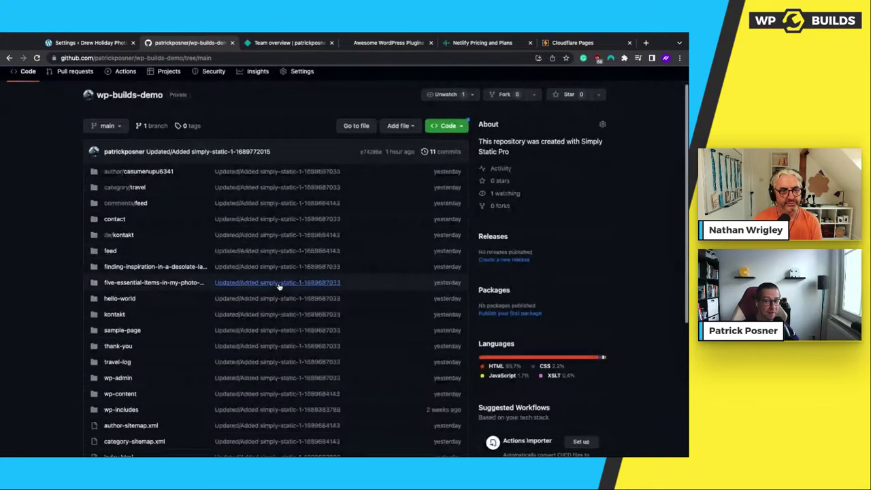
{"action": "scroll", "coordinate": [408, 166], "scroll_direction": "up", "scroll_amount": 1}
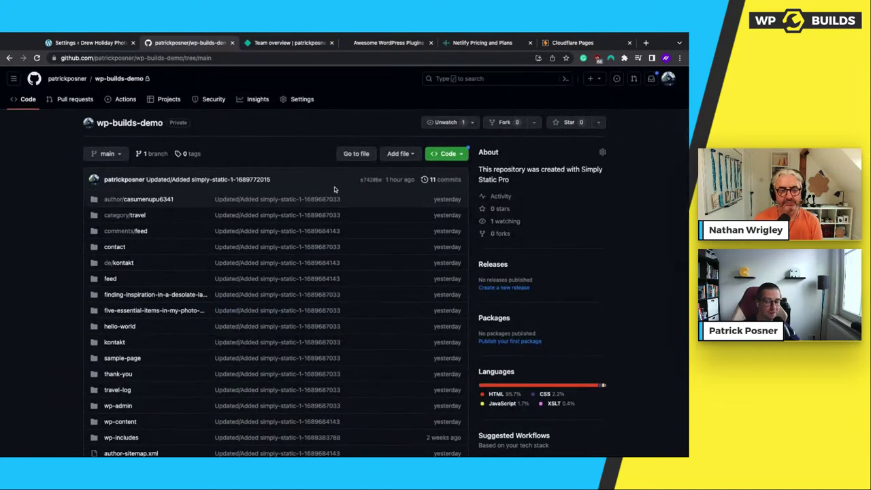
{"action": "scroll", "coordinate": [398, 214], "scroll_direction": "down", "scroll_amount": 1}
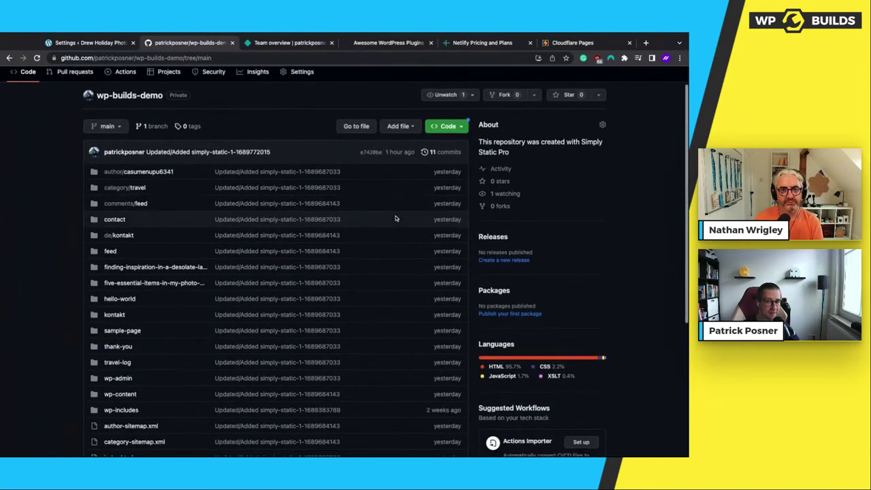
{"action": "scroll", "coordinate": [395, 216], "scroll_direction": "up", "scroll_amount": 1}
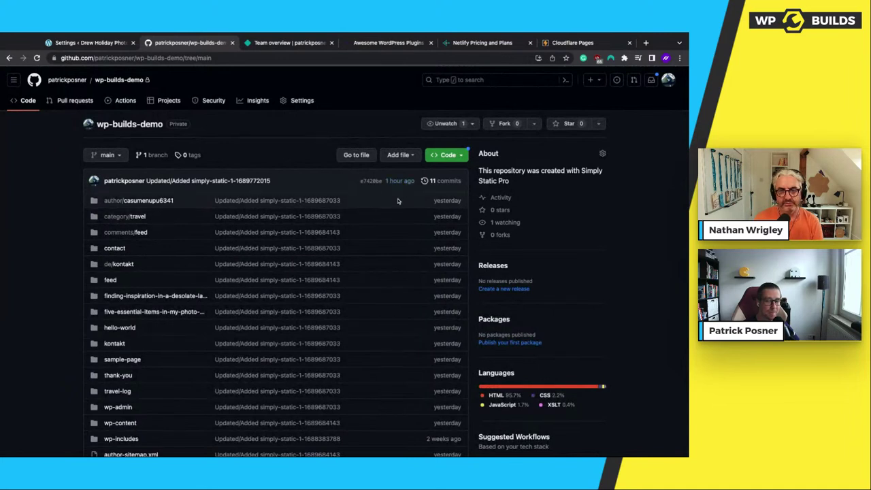
{"action": "left_click", "coordinate": [445, 183]}
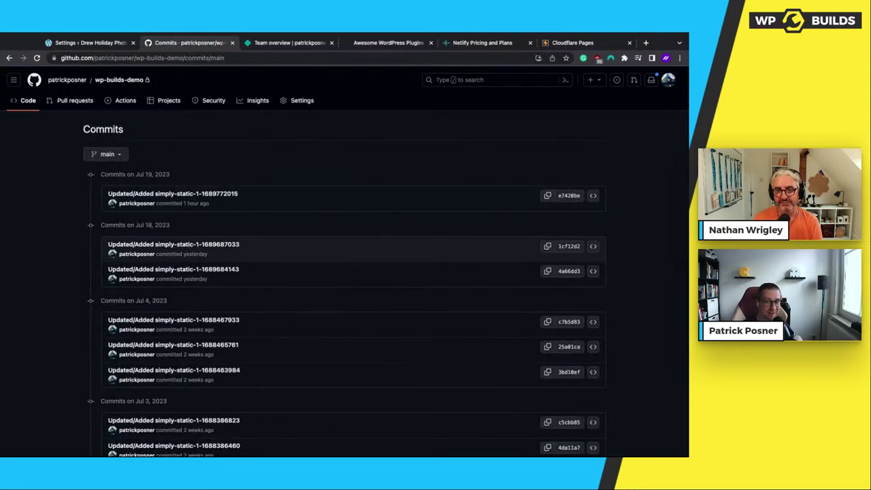
{"action": "scroll", "coordinate": [189, 202], "scroll_direction": "down", "scroll_amount": 1}
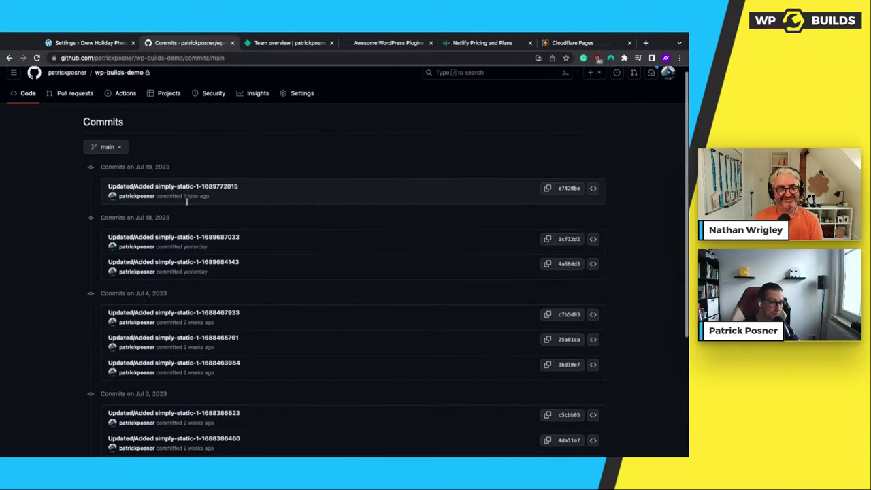
{"action": "left_click_drag", "start_coordinate": [125, 145], "coordinate": [258, 150]}
{"action": "left_click", "coordinate": [258, 150]}
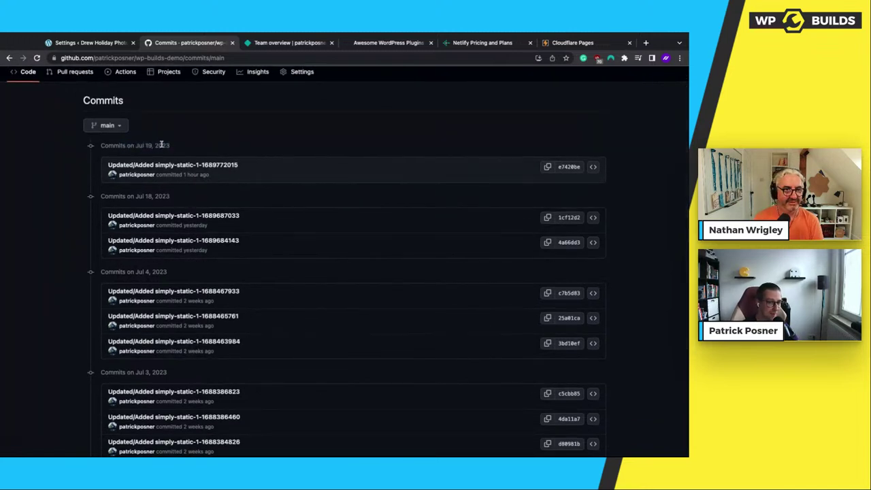
{"action": "scroll", "coordinate": [54, 234], "scroll_direction": "down", "scroll_amount": 1}
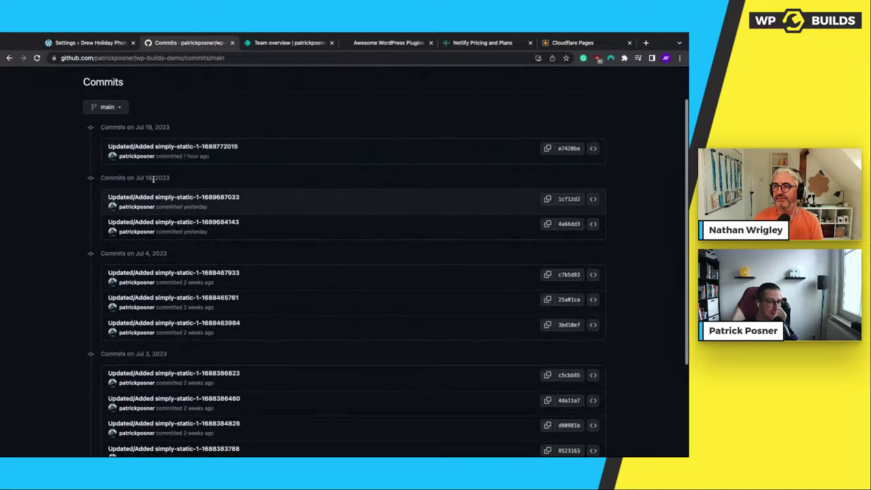
{"action": "scroll", "coordinate": [40, 250], "scroll_direction": "down", "scroll_amount": 1}
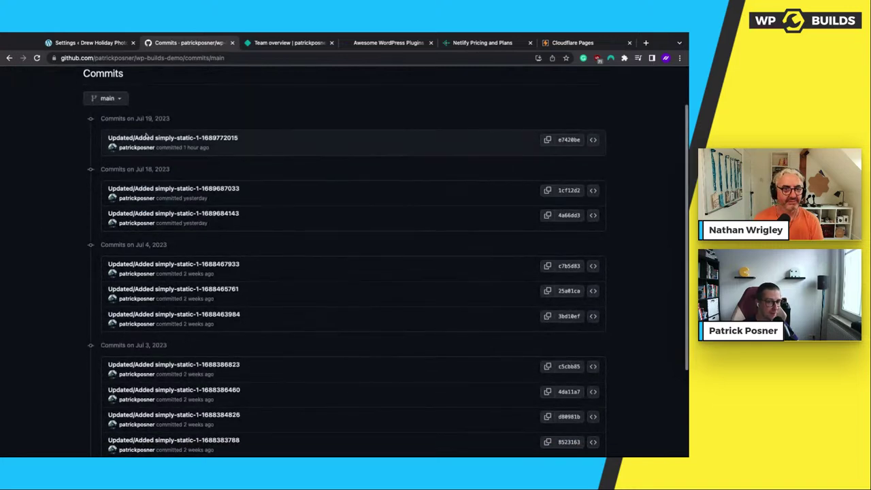
{"action": "left_click", "coordinate": [213, 192]}
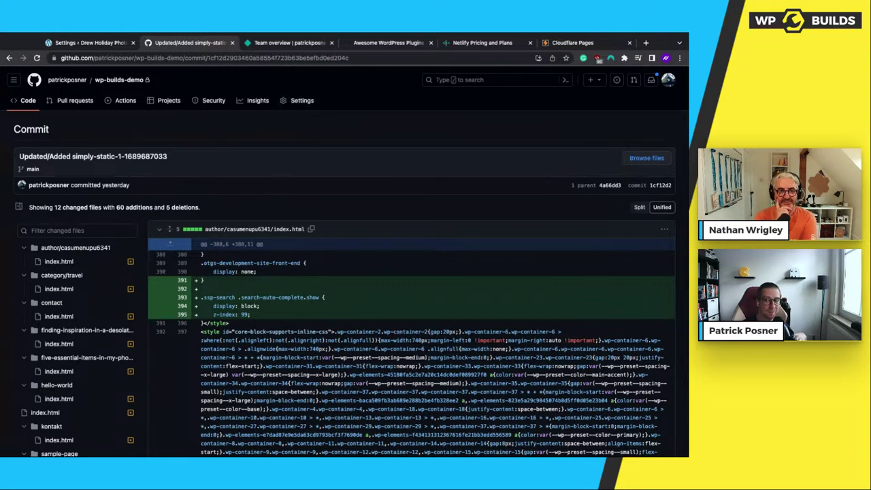
View the wp-builds-demo file tree as of commit 1cf12d2, then check the Simply Static log.
{"action": "left_click", "coordinate": [650, 157]}
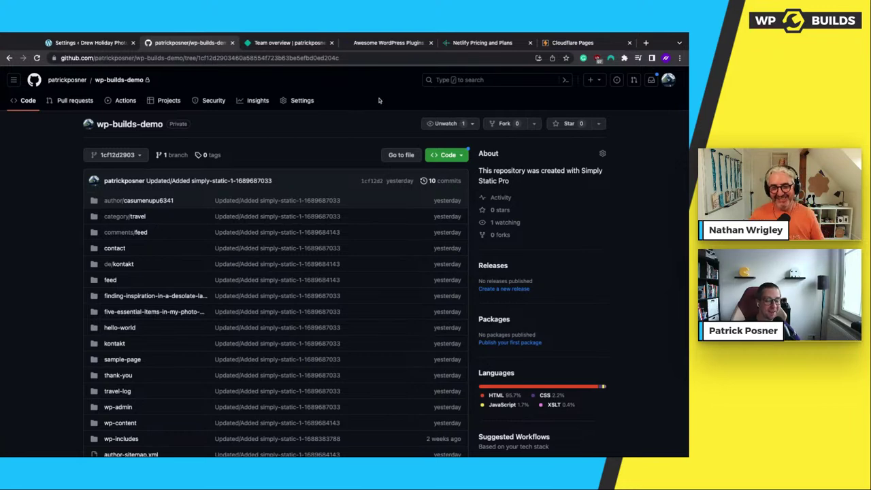
{"action": "left_click", "coordinate": [109, 44]}
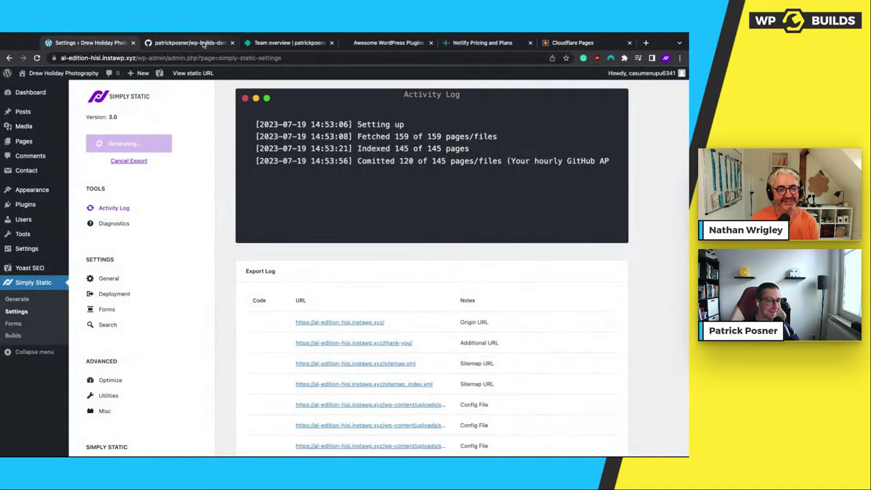
Return briefly to the wp-builds-demo repository, then move to Netlify's pricing page.
{"action": "left_click", "coordinate": [204, 44]}
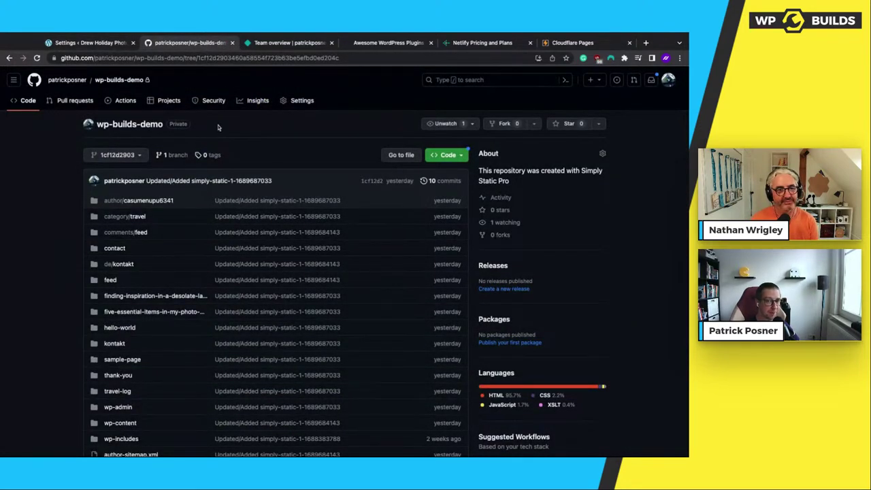
{"action": "left_click", "coordinate": [461, 43]}
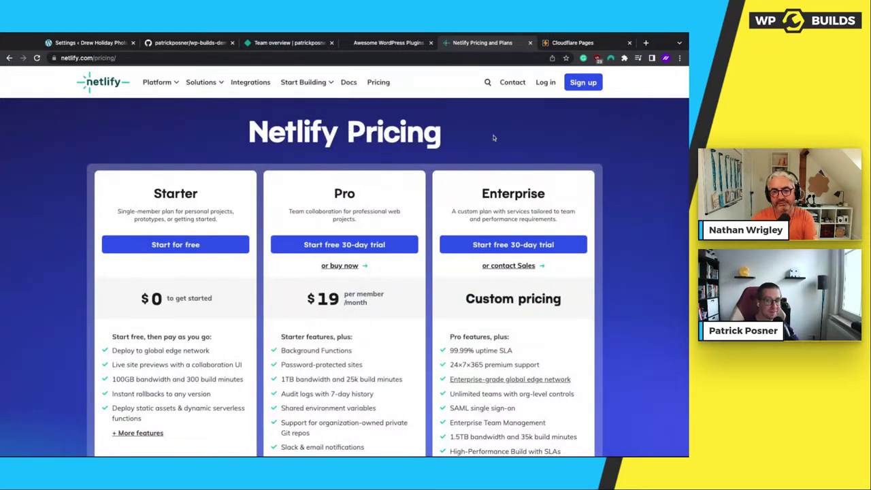
Show the Netlify team overview with thriving-licorice-8b6284 and its completed builds.
{"action": "left_click", "coordinate": [299, 44]}
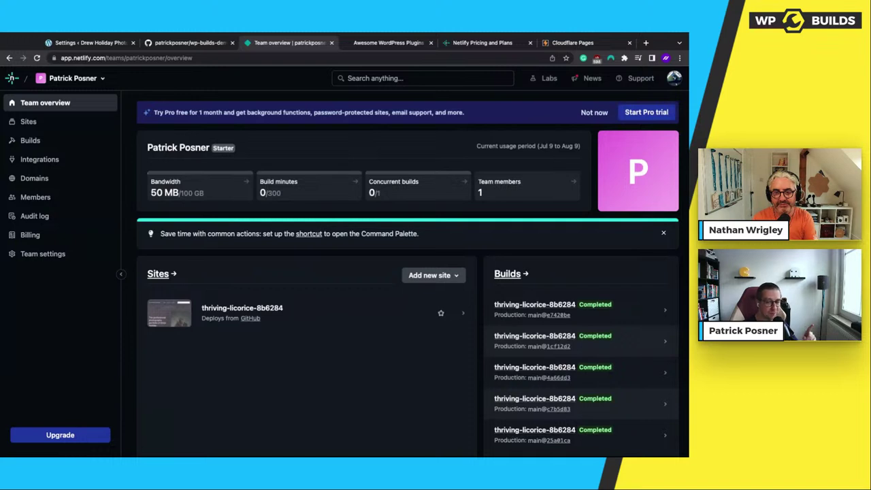
Expand the Add new site dropdown under Sites on the team overview.
{"action": "left_click", "coordinate": [420, 276]}
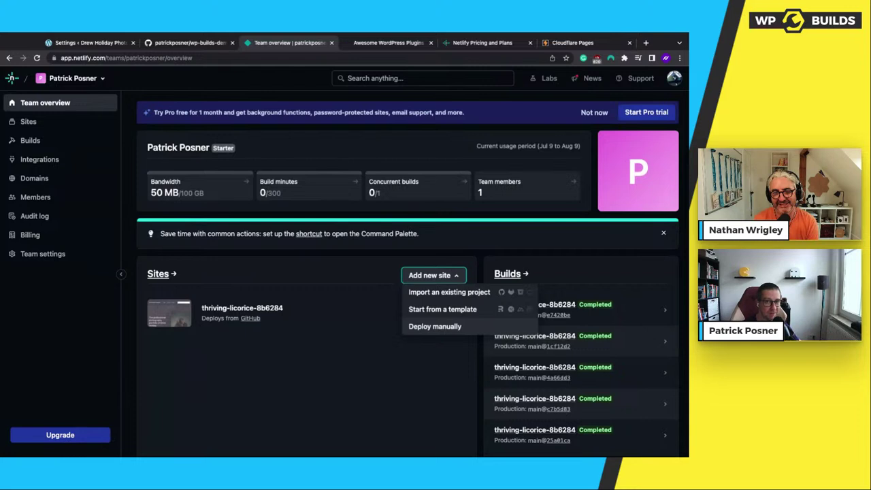
Import an existing project from GitHub, searching 'wp' and choosing the wp-builds-demo repository.
{"action": "left_click", "coordinate": [426, 292]}
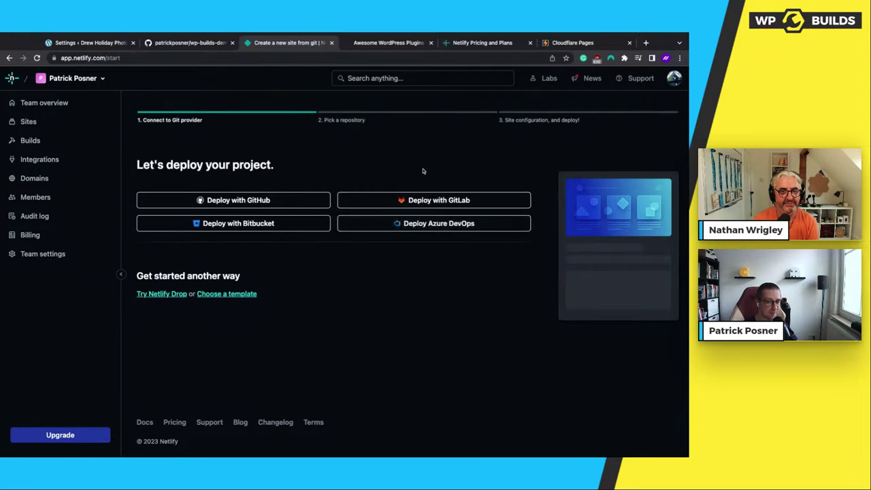
{"action": "left_click", "coordinate": [241, 201]}
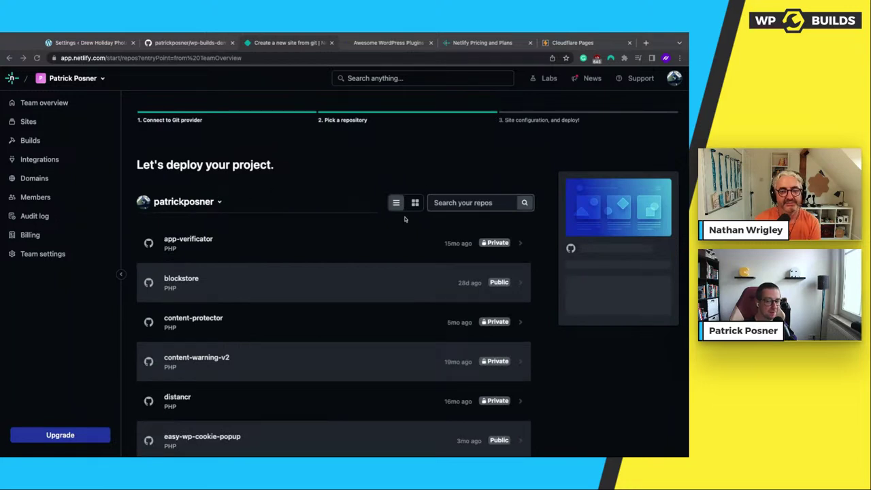
{"action": "left_click", "coordinate": [454, 206]}
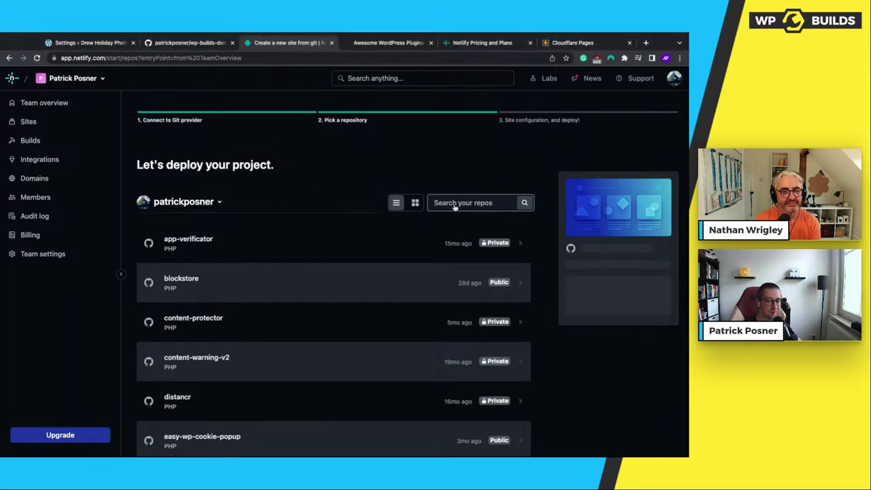
{"action": "type", "text": "w"}
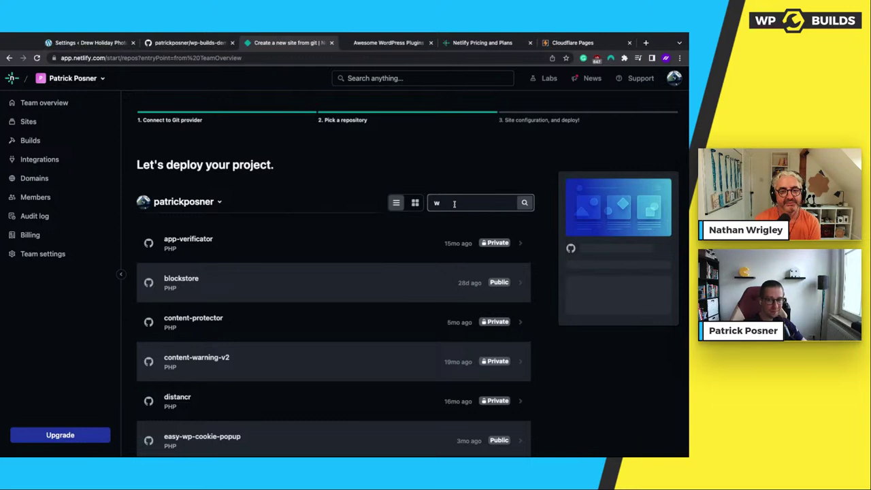
{"action": "type", "text": "p"}
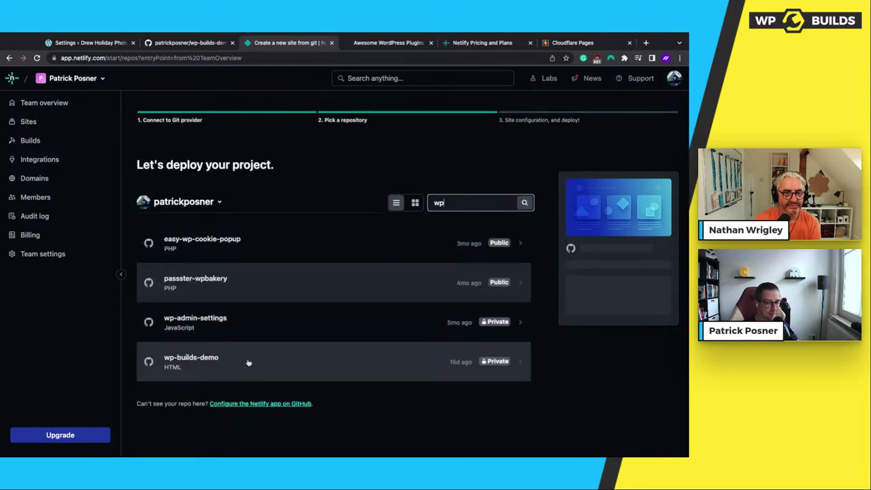
{"action": "left_click", "coordinate": [189, 361]}
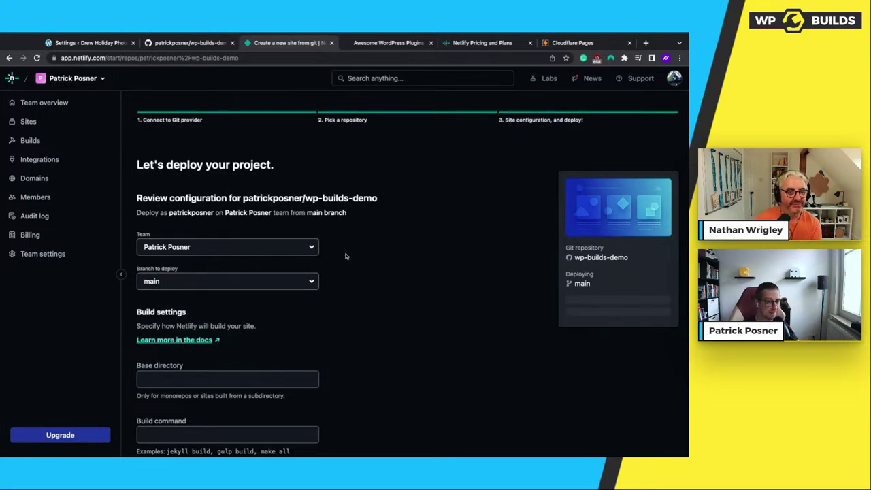
Review the deploy settings, leaving build command and publish directory empty, down to the Deploy button.
{"action": "scroll", "coordinate": [336, 268], "scroll_direction": "down", "scroll_amount": 1}
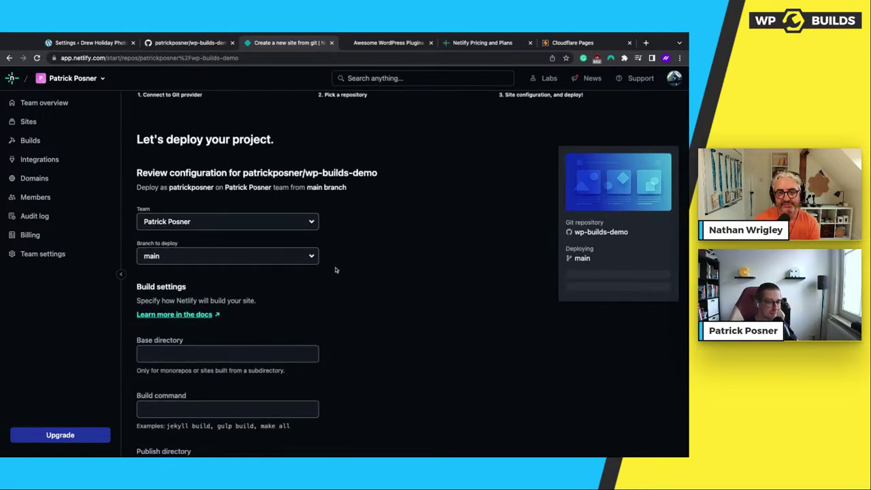
{"action": "scroll", "coordinate": [335, 270], "scroll_direction": "down", "scroll_amount": 1}
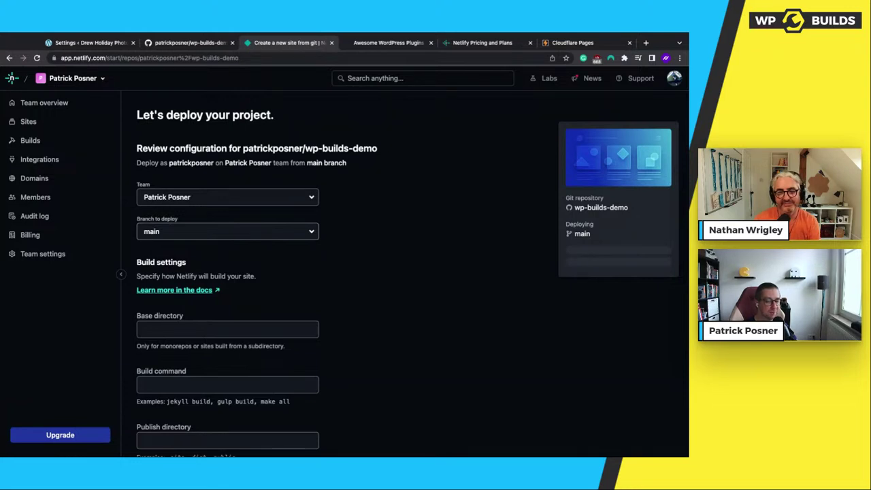
{"action": "scroll", "coordinate": [385, 302], "scroll_direction": "down", "scroll_amount": 2}
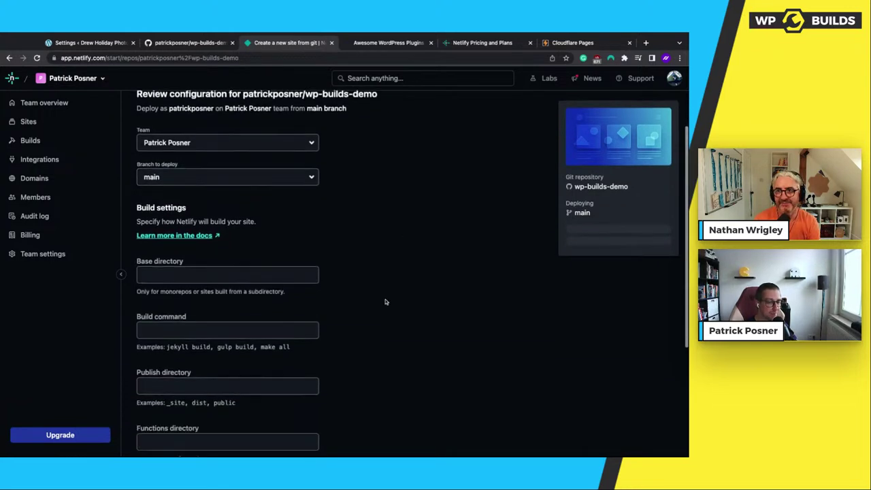
{"action": "scroll", "coordinate": [385, 301], "scroll_direction": "down", "scroll_amount": 2}
{"action": "scroll", "coordinate": [371, 274], "scroll_direction": "up", "scroll_amount": 1}
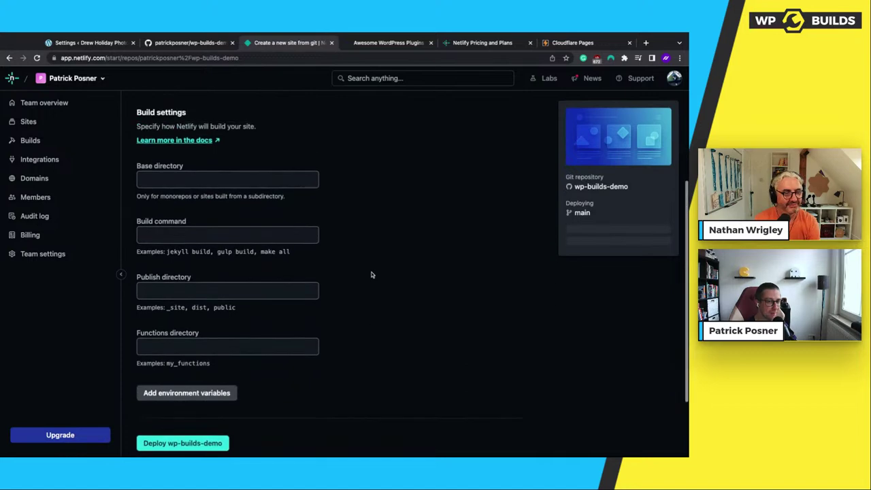
{"action": "scroll", "coordinate": [371, 275], "scroll_direction": "down", "scroll_amount": 2}
{"action": "scroll", "coordinate": [372, 275], "scroll_direction": "up", "scroll_amount": 1}
{"action": "scroll", "coordinate": [372, 274], "scroll_direction": "down", "scroll_amount": 1}
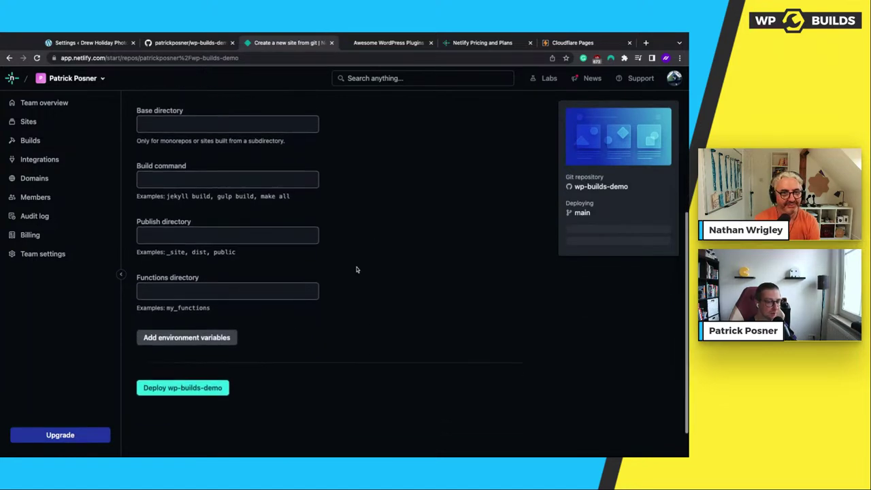
{"action": "scroll", "coordinate": [356, 267], "scroll_direction": "up", "scroll_amount": 3}
{"action": "scroll", "coordinate": [354, 266], "scroll_direction": "up", "scroll_amount": 1}
{"action": "scroll", "coordinate": [354, 266], "scroll_direction": "down", "scroll_amount": 5}
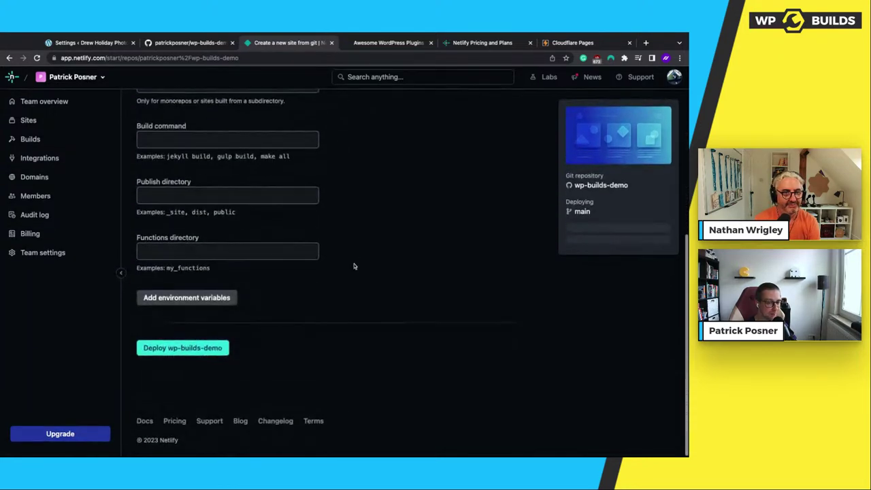
Deploy wp-builds-demo as boisterous-florentine-31f54d and open its netlify.app address once published.
{"action": "left_click", "coordinate": [171, 351]}
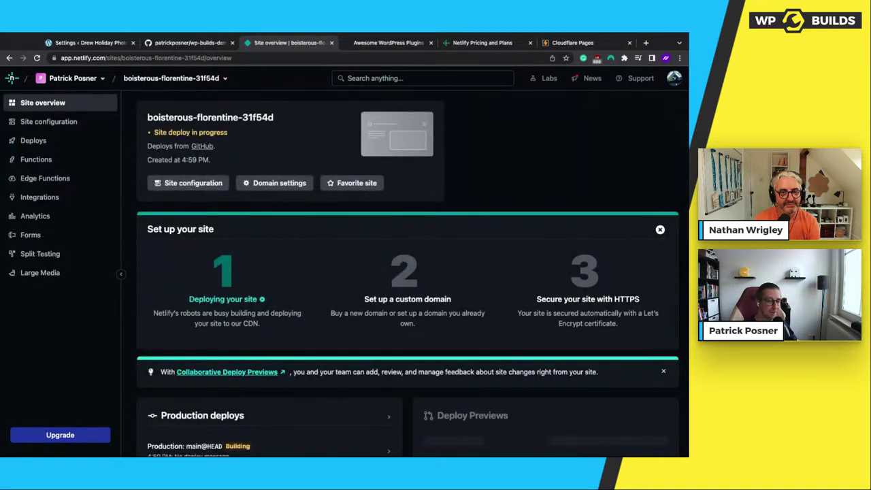
{"action": "triple_click", "coordinate": [142, 116]}
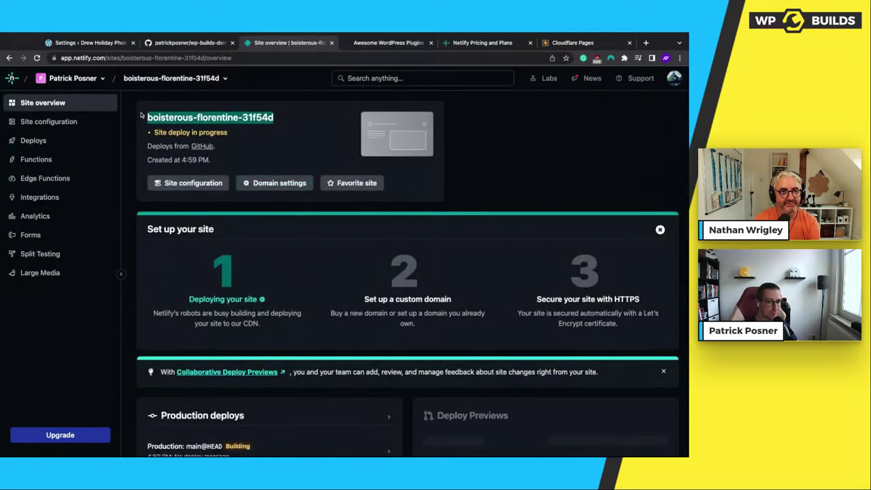
{"action": "left_click", "coordinate": [253, 144]}
{"action": "triple_click", "coordinate": [268, 135]}
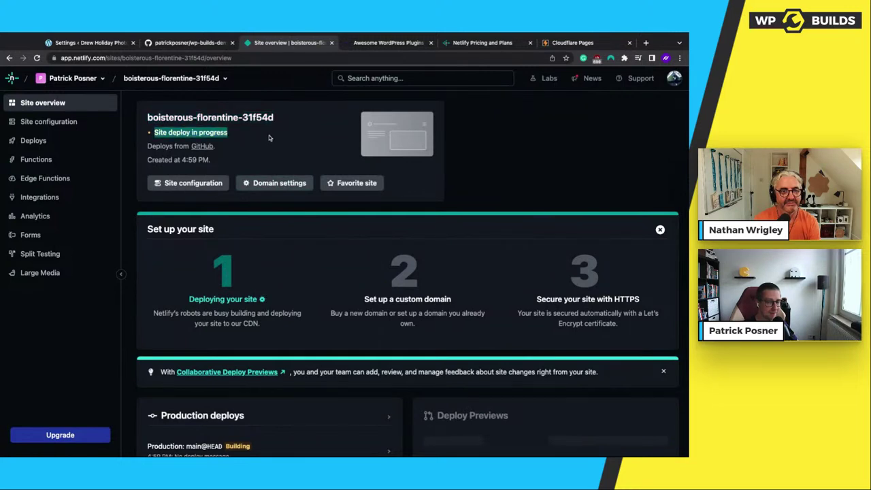
{"action": "left_click", "coordinate": [134, 138]}
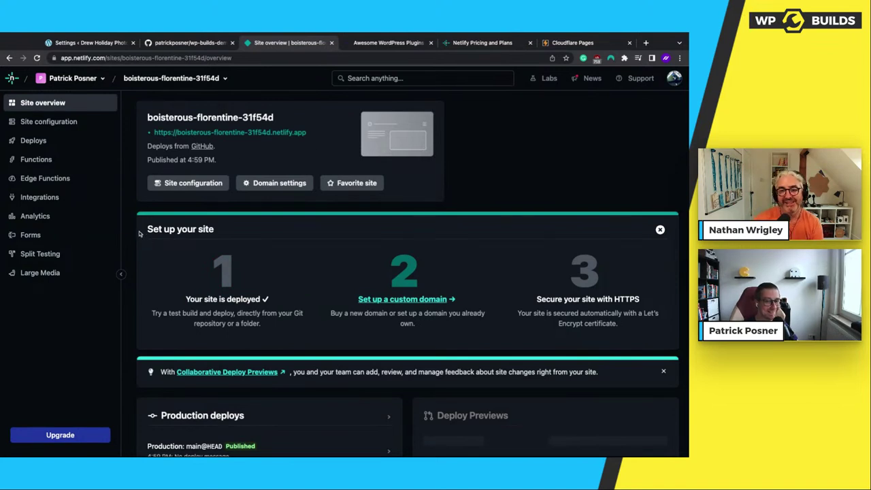
{"action": "scroll", "coordinate": [145, 231], "scroll_direction": "up", "scroll_amount": 1}
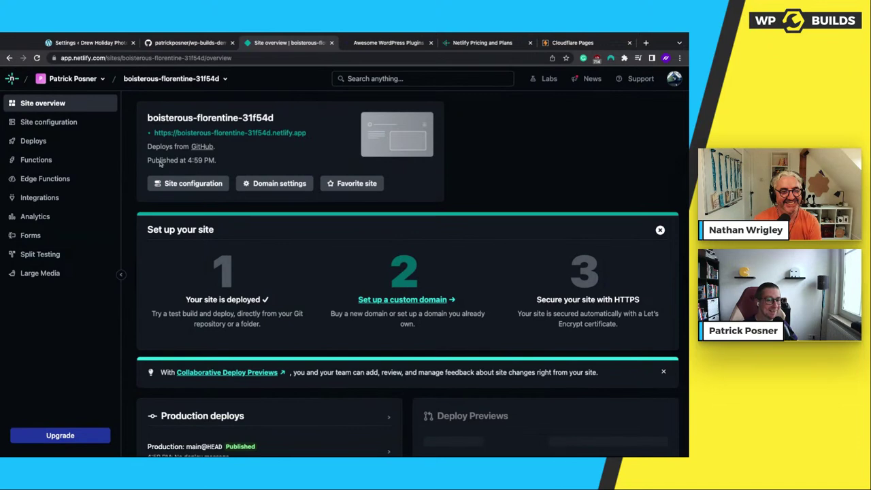
{"action": "triple_click", "coordinate": [217, 134]}
{"action": "left_click", "coordinate": [217, 134], "text": "super"}
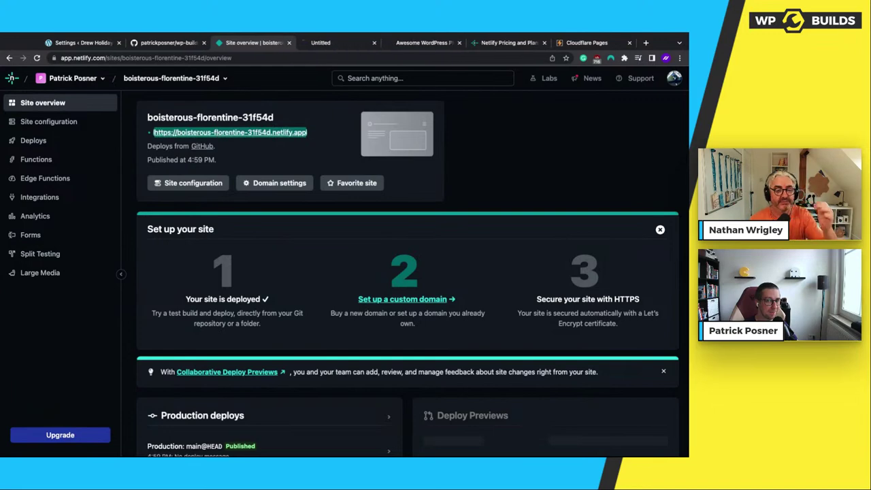
Scroll through the live photography site's hero and gallery, then return to the Netlify overview.
{"action": "left_click", "coordinate": [328, 44]}
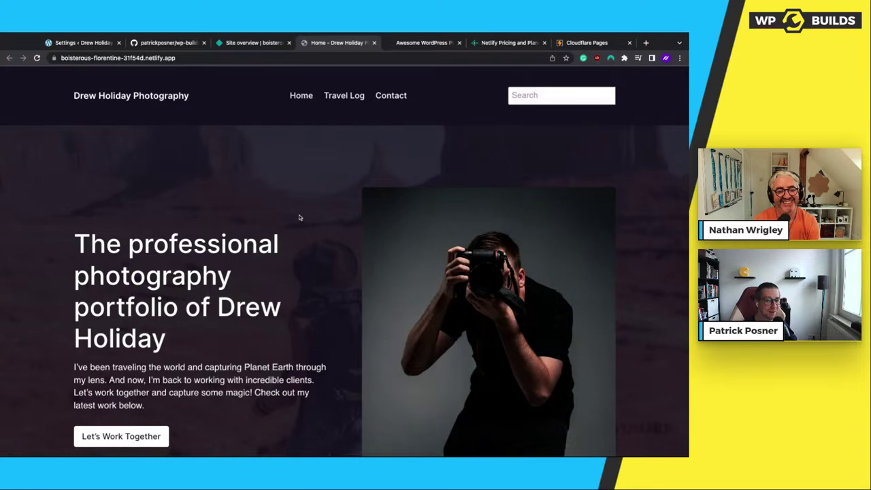
{"action": "scroll", "coordinate": [299, 217], "scroll_direction": "down", "scroll_amount": 4}
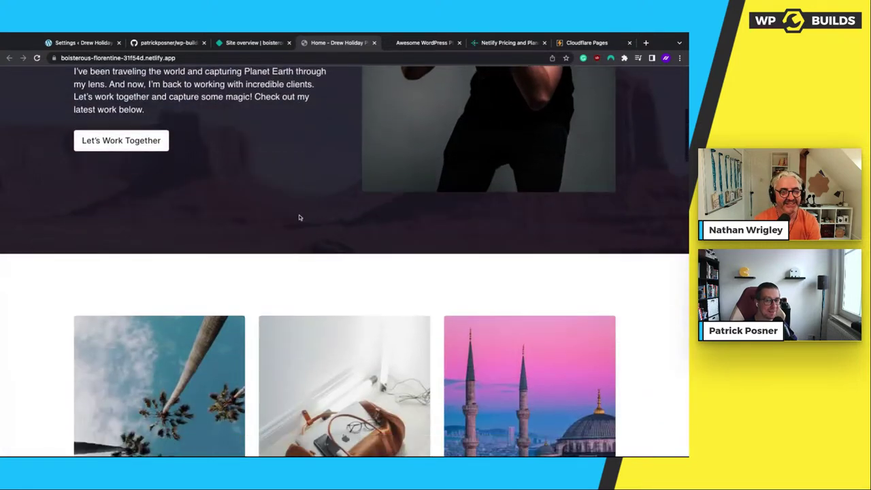
{"action": "scroll", "coordinate": [299, 216], "scroll_direction": "down", "scroll_amount": 4}
{"action": "scroll", "coordinate": [298, 215], "scroll_direction": "down", "scroll_amount": 3}
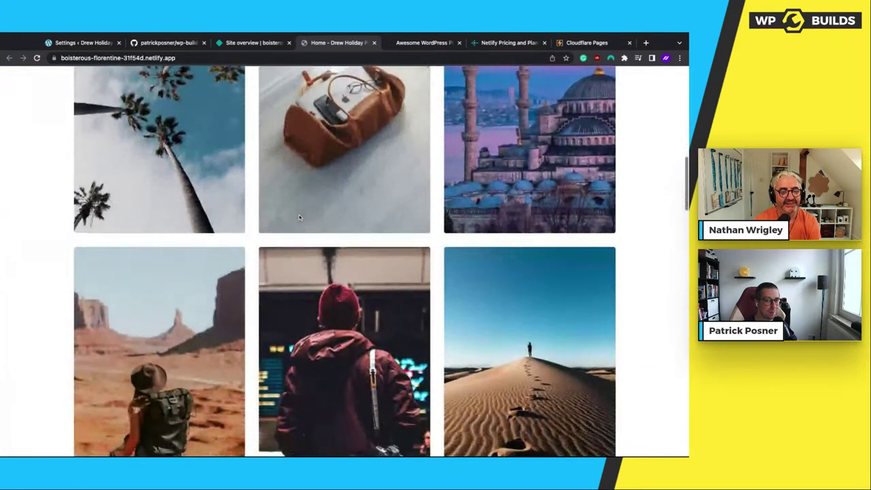
{"action": "scroll", "coordinate": [299, 214], "scroll_direction": "up", "scroll_amount": 10}
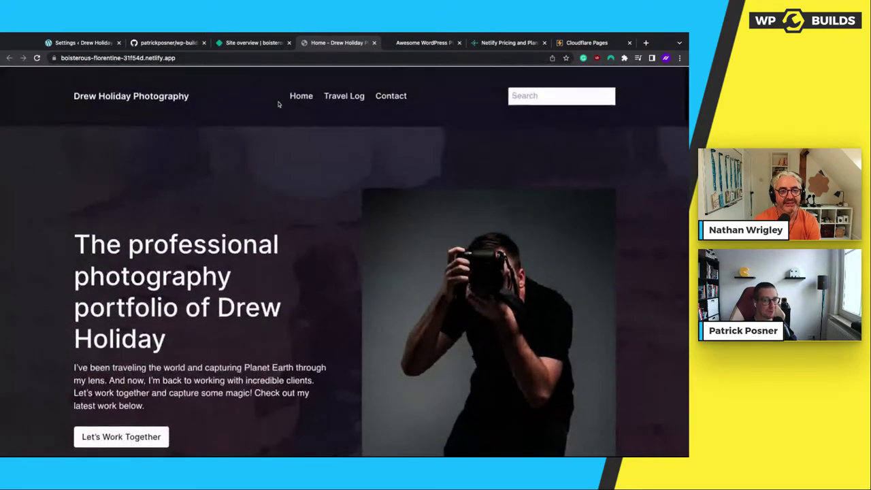
{"action": "key", "text": "ctrl+shift+Tab"}
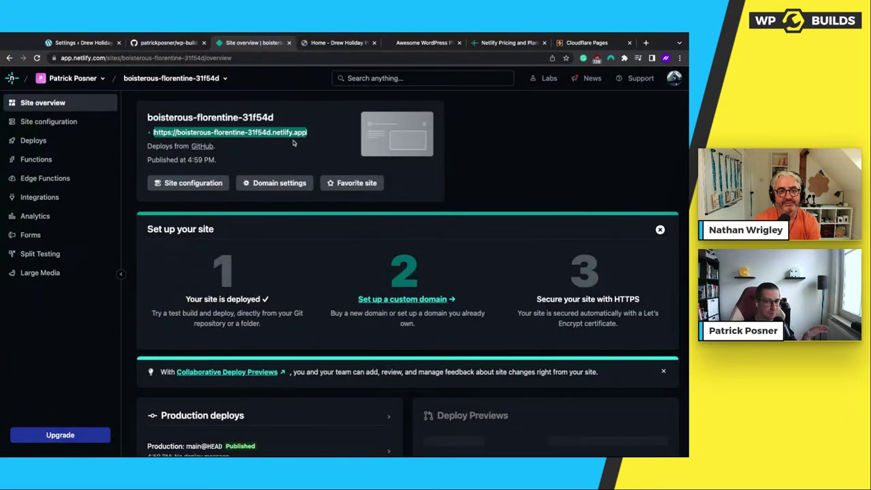
Leave the Netlify site overview and return to WordPress's Simply Static activity log.
{"action": "scroll", "coordinate": [258, 253], "scroll_direction": "down", "scroll_amount": 1}
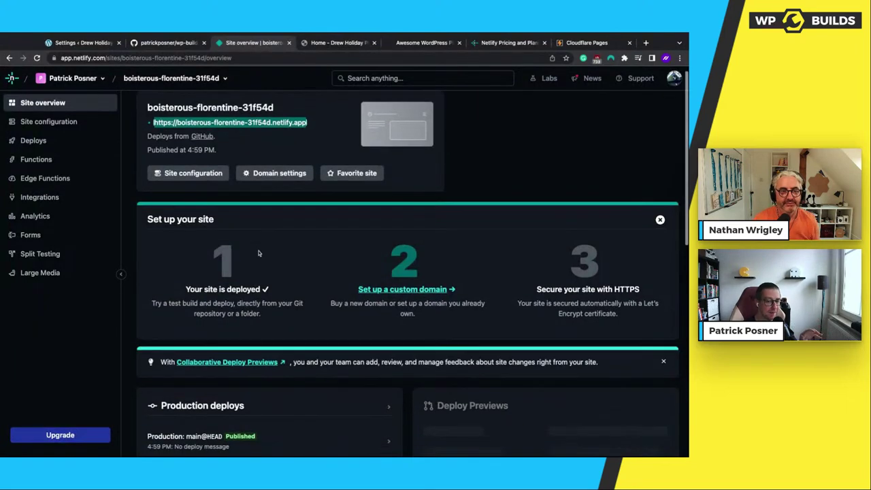
{"action": "scroll", "coordinate": [258, 253], "scroll_direction": "down", "scroll_amount": 3}
{"action": "scroll", "coordinate": [258, 253], "scroll_direction": "up", "scroll_amount": 4}
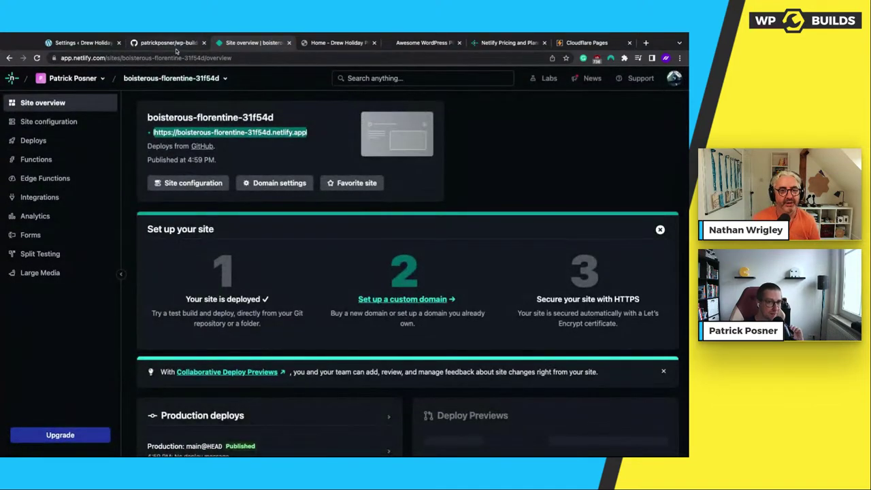
{"action": "left_click", "coordinate": [83, 43]}
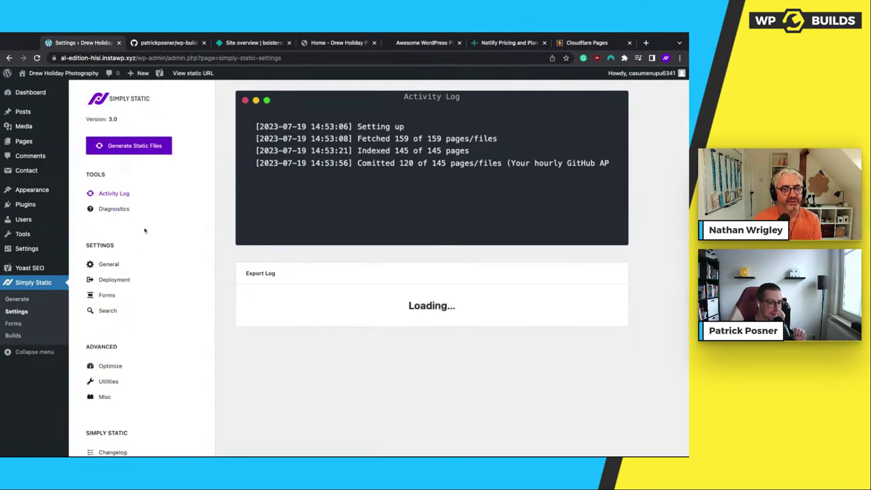
Change the Deployment repository name from 'test' to 'demo' (wp-builds-demo) and save the settings.
{"action": "left_click", "coordinate": [114, 279]}
{"action": "scroll", "coordinate": [278, 267], "scroll_direction": "down", "scroll_amount": 3}
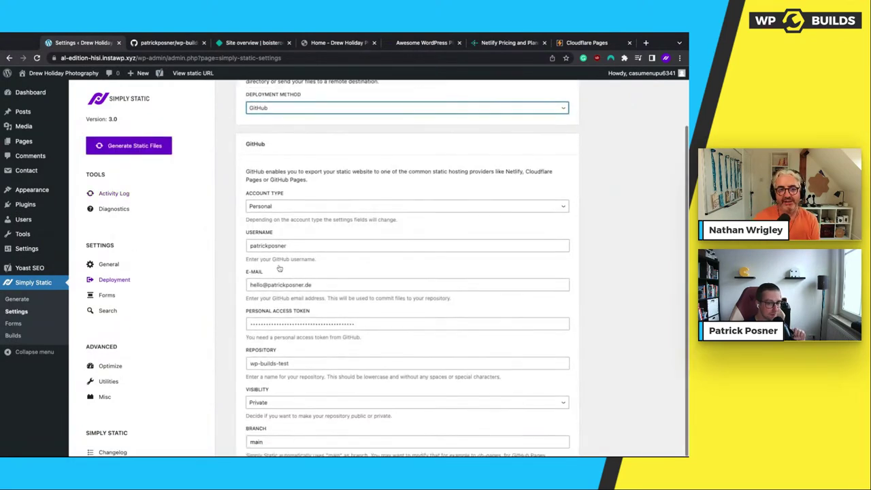
{"action": "scroll", "coordinate": [275, 267], "scroll_direction": "down", "scroll_amount": 1}
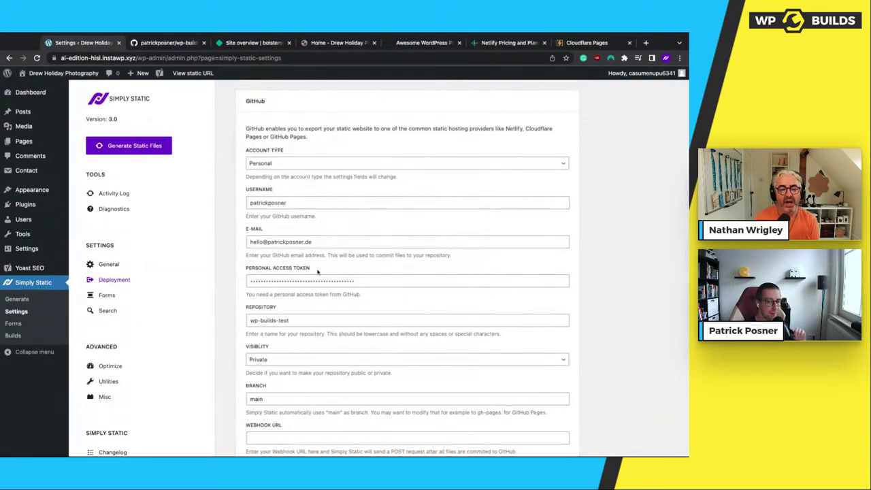
{"action": "double_click", "coordinate": [281, 320]}
{"action": "type", "text": "de"}
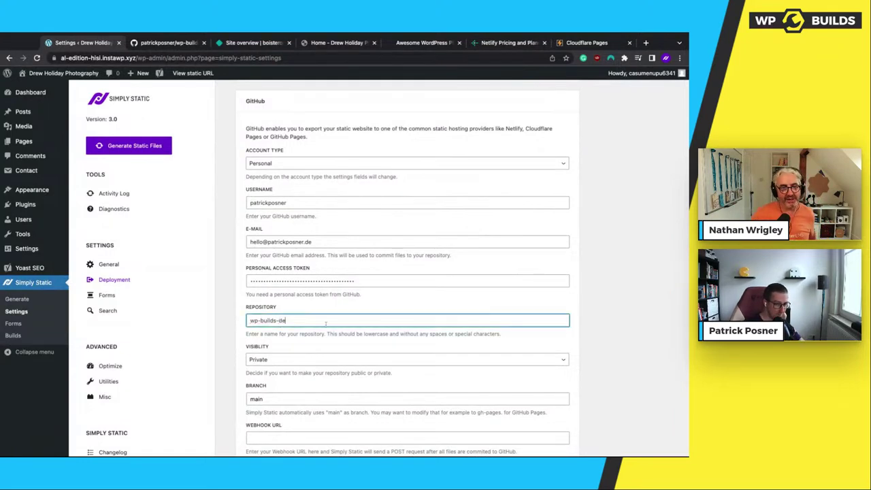
{"action": "type", "text": "mo"}
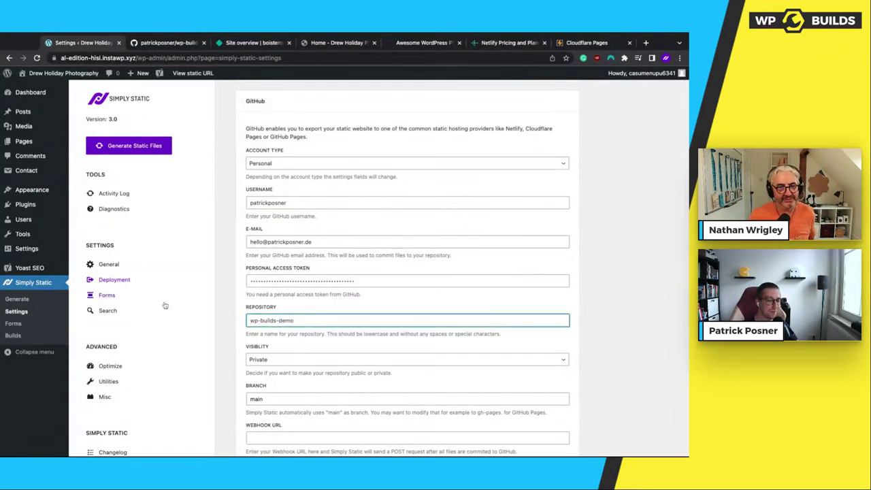
{"action": "left_click", "coordinate": [228, 327]}
{"action": "scroll", "coordinate": [241, 381], "scroll_direction": "down", "scroll_amount": 1}
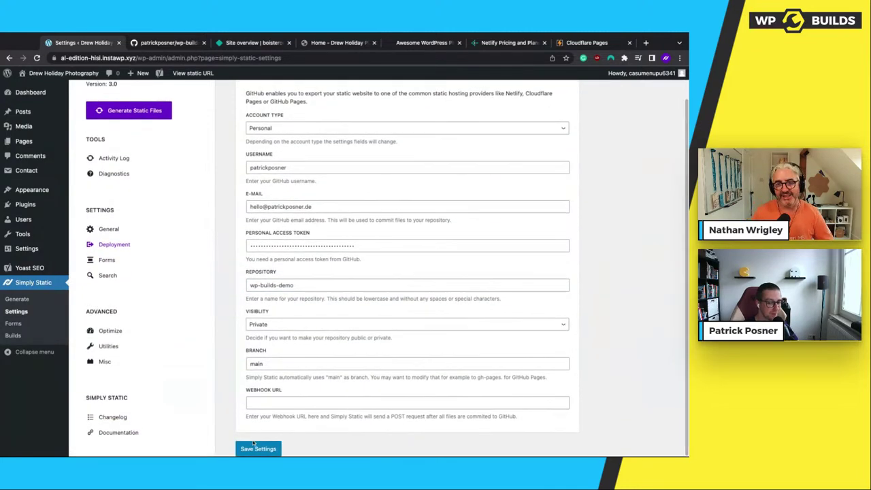
{"action": "left_click", "coordinate": [255, 446]}
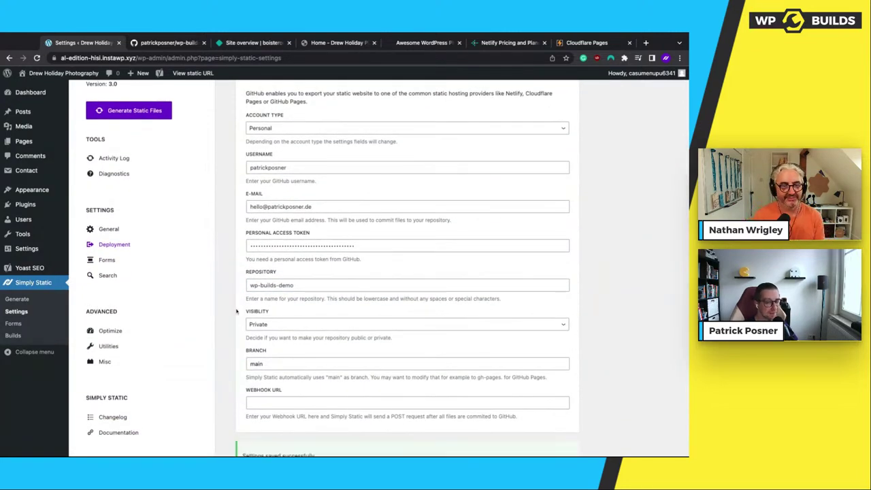
{"action": "scroll", "coordinate": [226, 295], "scroll_direction": "up", "scroll_amount": 4}
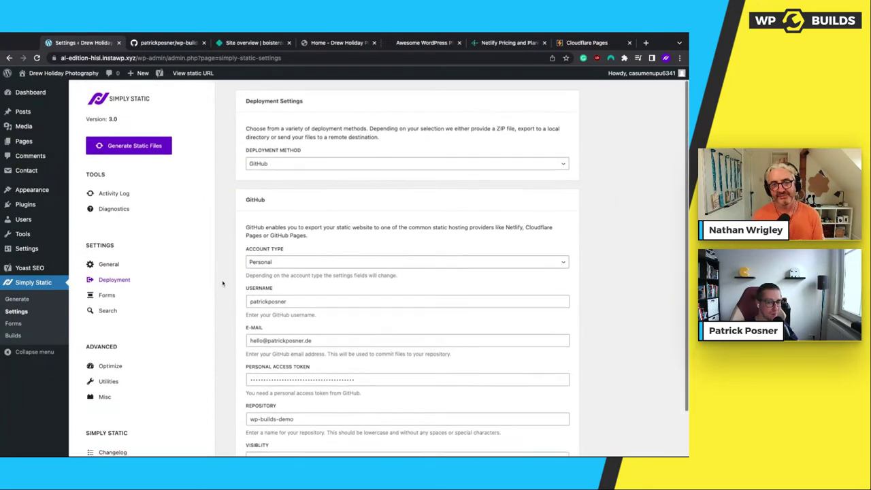
{"action": "scroll", "coordinate": [222, 283], "scroll_direction": "down", "scroll_amount": 3}
{"action": "scroll", "coordinate": [222, 283], "scroll_direction": "up", "scroll_amount": 3}
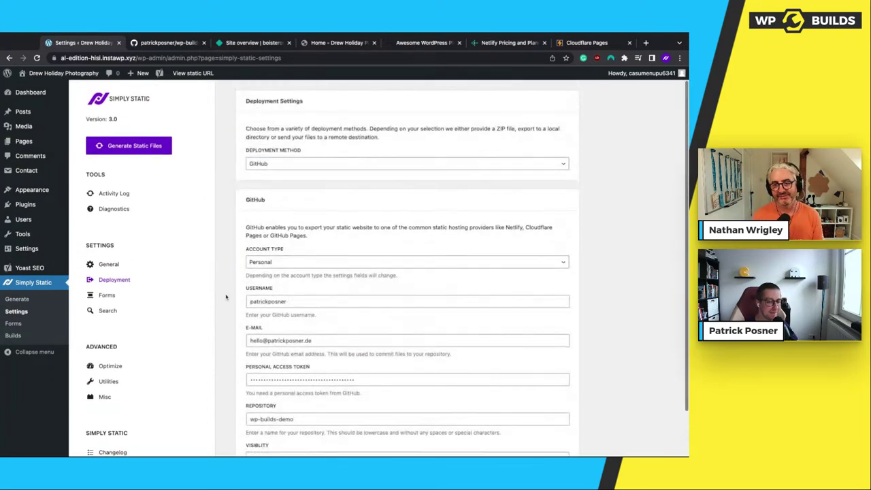
{"action": "scroll", "coordinate": [226, 294], "scroll_direction": "down", "scroll_amount": 1}
{"action": "scroll", "coordinate": [227, 296], "scroll_direction": "up", "scroll_amount": 1}
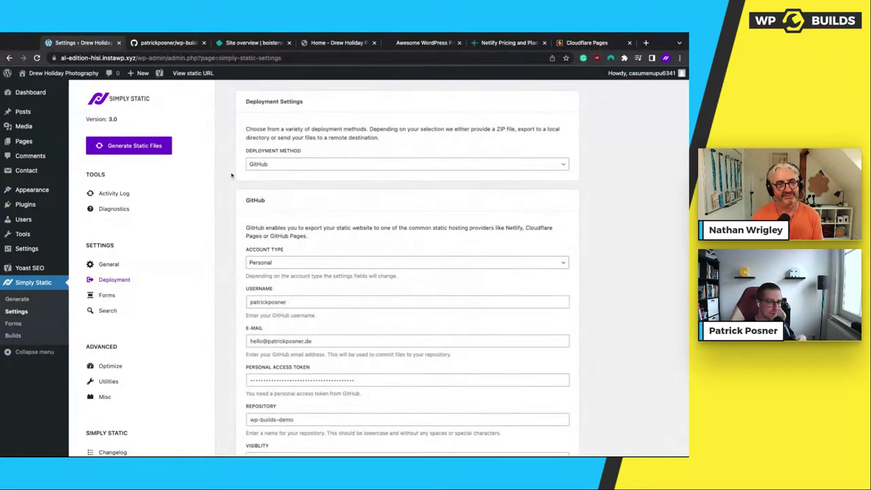
Open the Posts screen listing the site's three published Travel posts.
{"action": "left_click", "coordinate": [23, 112]}
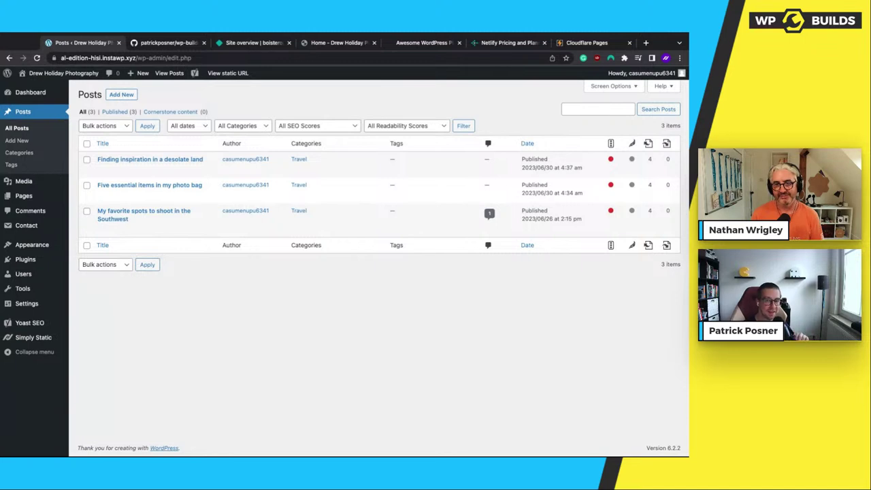
Open 'Finding inspiration in a desolate land' in the block editor.
{"action": "left_click", "coordinate": [102, 169]}
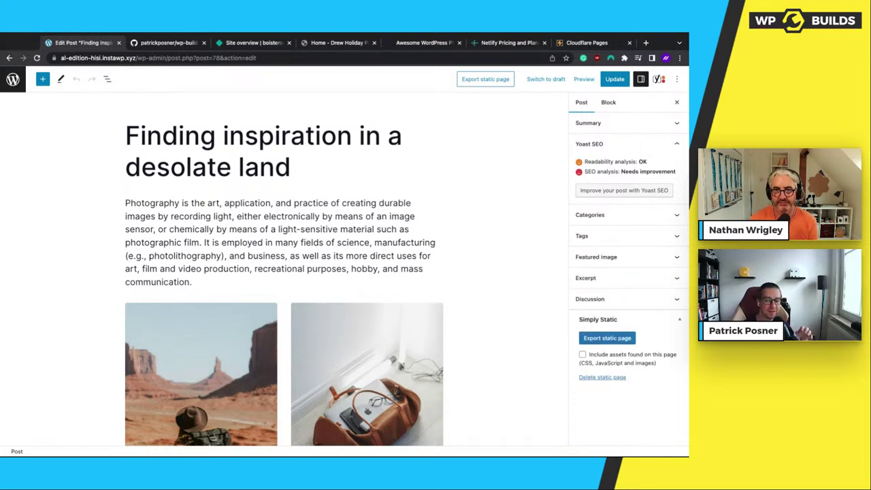
{"action": "scroll", "coordinate": [438, 216], "scroll_direction": "down", "scroll_amount": 1}
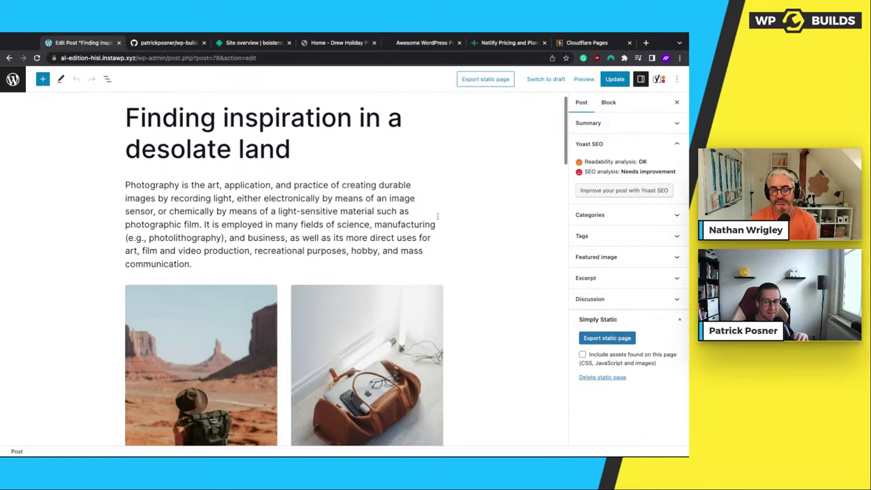
{"action": "scroll", "coordinate": [437, 217], "scroll_direction": "up", "scroll_amount": 1}
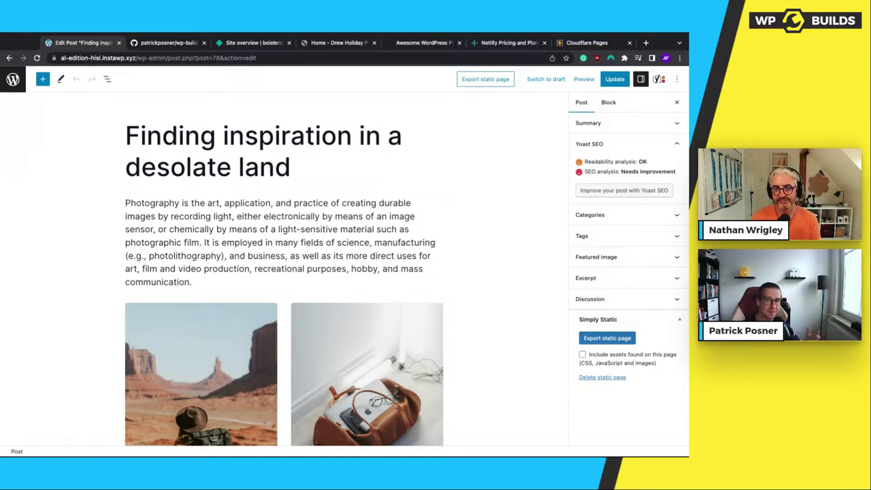
Uncheck 'Include assets found on this page' and export the post as a static page.
{"action": "left_click", "coordinate": [581, 354]}
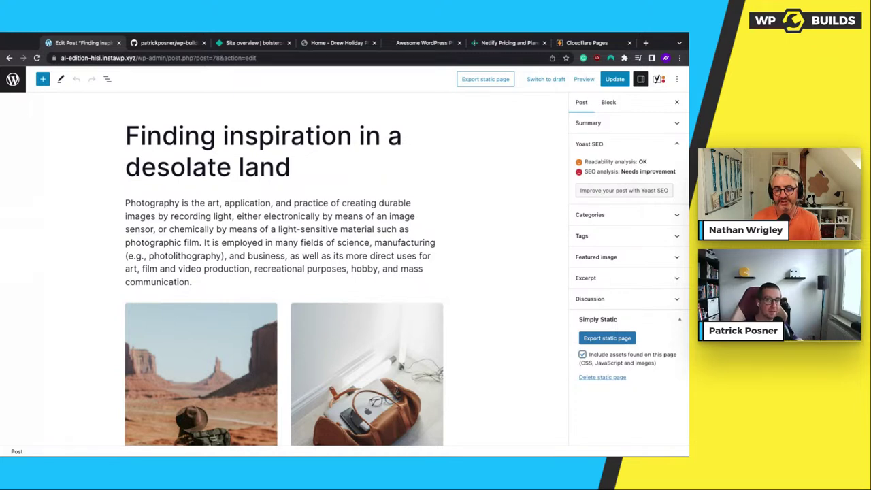
{"action": "left_click", "coordinate": [602, 359]}
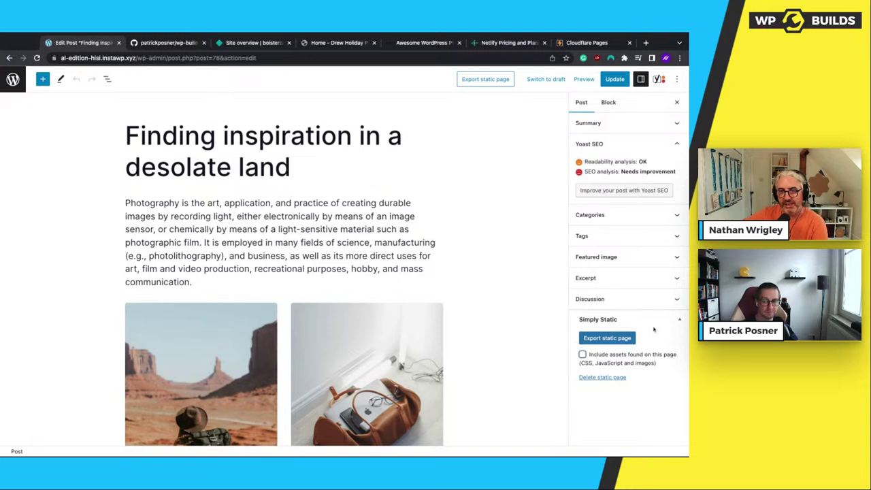
{"action": "left_click", "coordinate": [596, 340]}
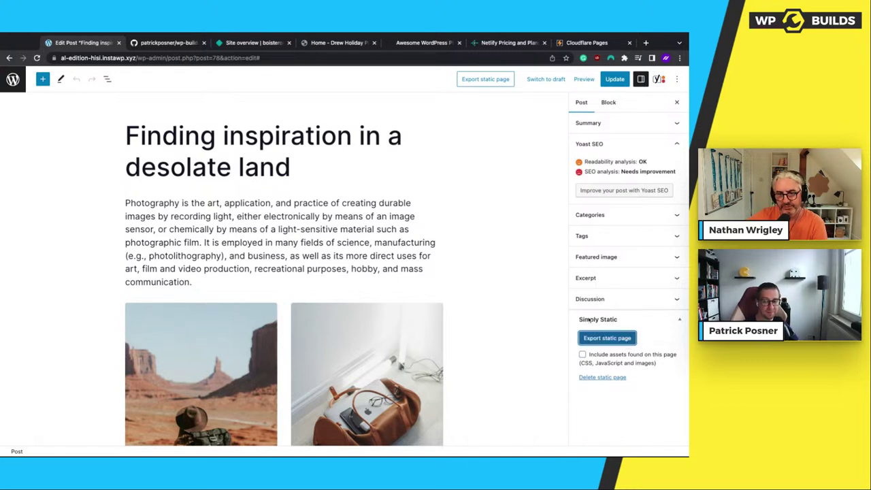
{"action": "left_click", "coordinate": [178, 45]}
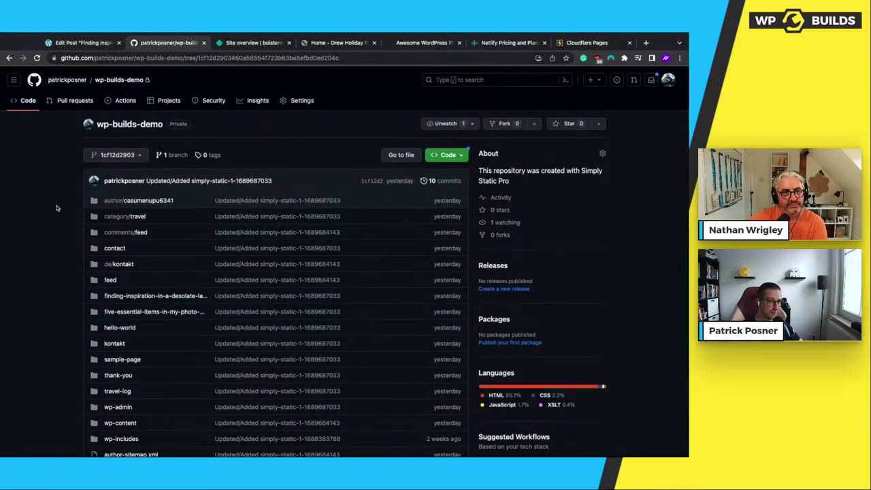
{"action": "key", "text": "ctrl+r"}
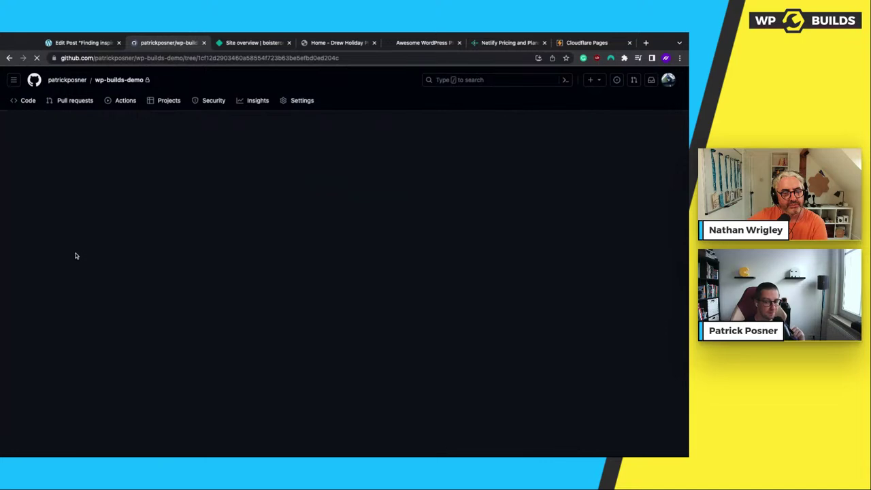
{"action": "scroll", "coordinate": [76, 255], "scroll_direction": "down", "scroll_amount": 5}
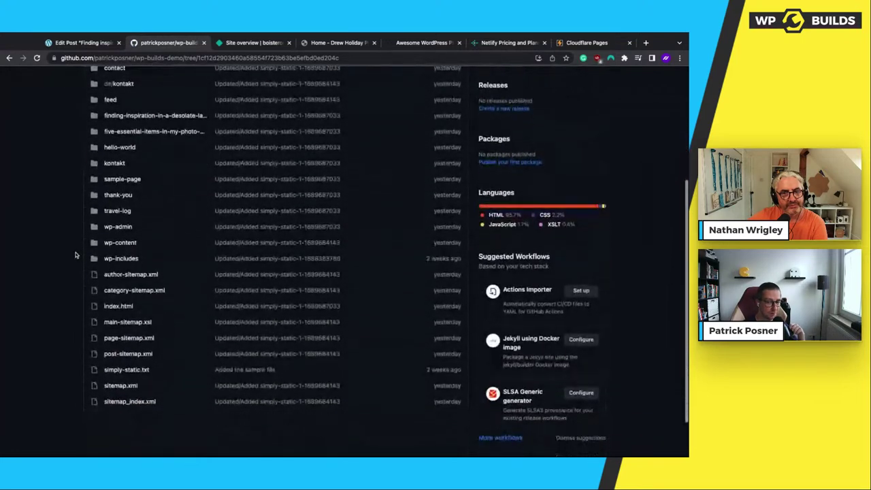
{"action": "scroll", "coordinate": [132, 252], "scroll_direction": "up", "scroll_amount": 3}
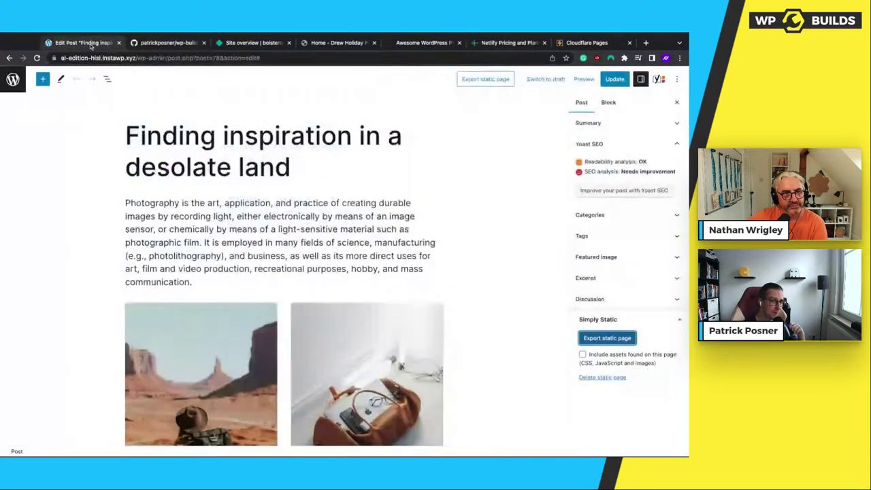
{"action": "left_click", "coordinate": [83, 42]}
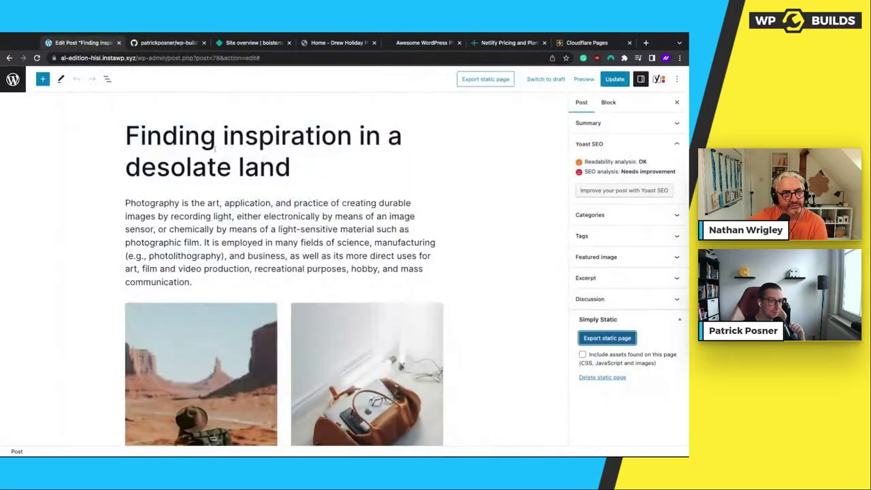
{"action": "left_click", "coordinate": [161, 43]}
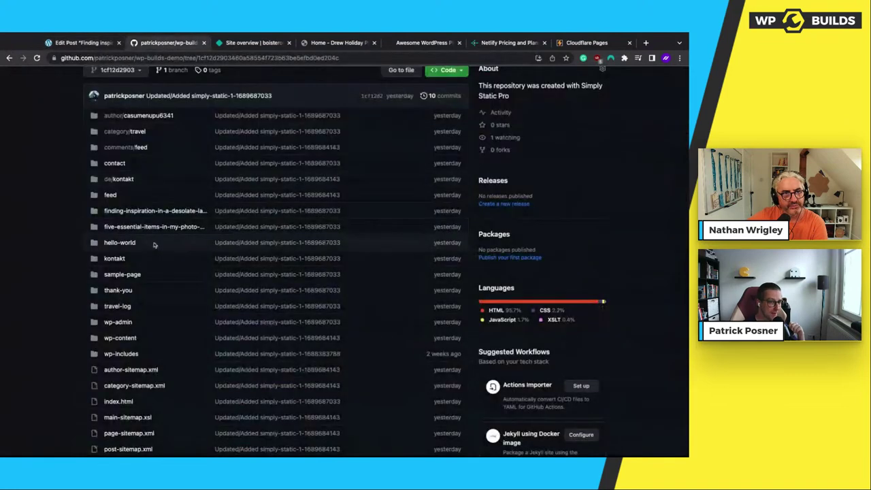
{"action": "scroll", "coordinate": [124, 275], "scroll_direction": "down", "scroll_amount": 2}
{"action": "scroll", "coordinate": [131, 178], "scroll_direction": "up", "scroll_amount": 1}
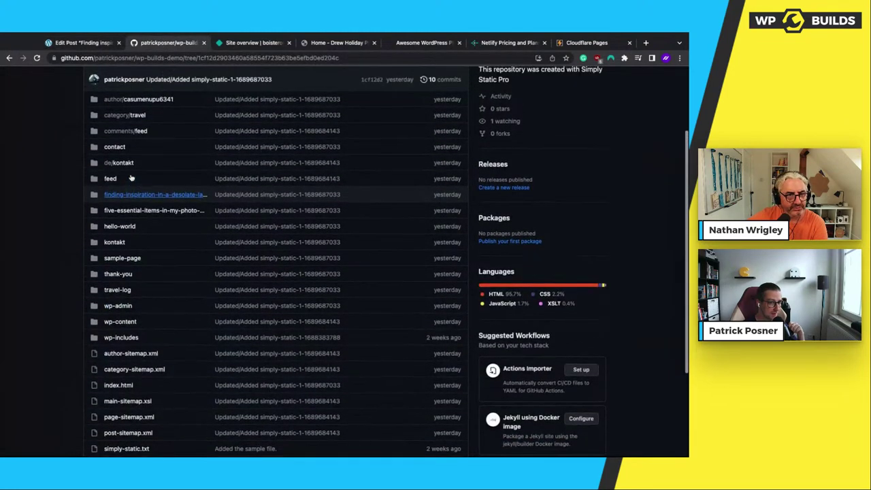
{"action": "scroll", "coordinate": [133, 190], "scroll_direction": "down", "scroll_amount": 1}
{"action": "scroll", "coordinate": [135, 195], "scroll_direction": "up", "scroll_amount": 1}
{"action": "scroll", "coordinate": [135, 196], "scroll_direction": "up", "scroll_amount": 1}
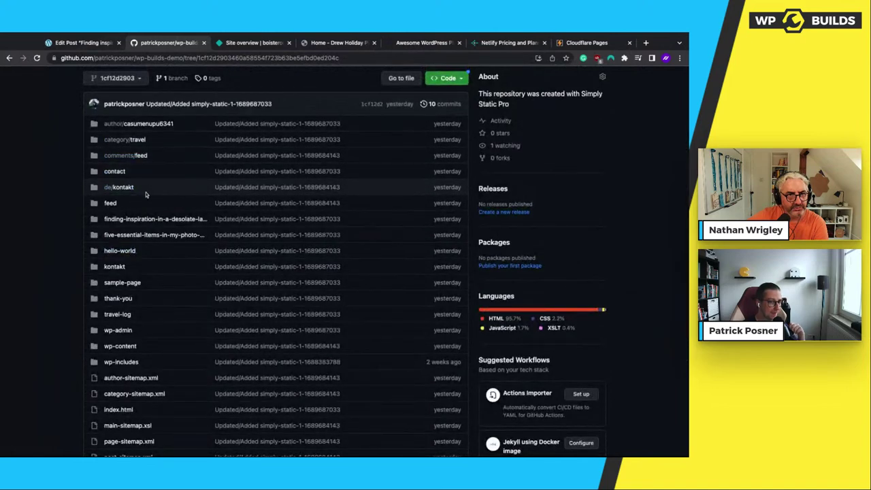
{"action": "scroll", "coordinate": [139, 198], "scroll_direction": "down", "scroll_amount": 2}
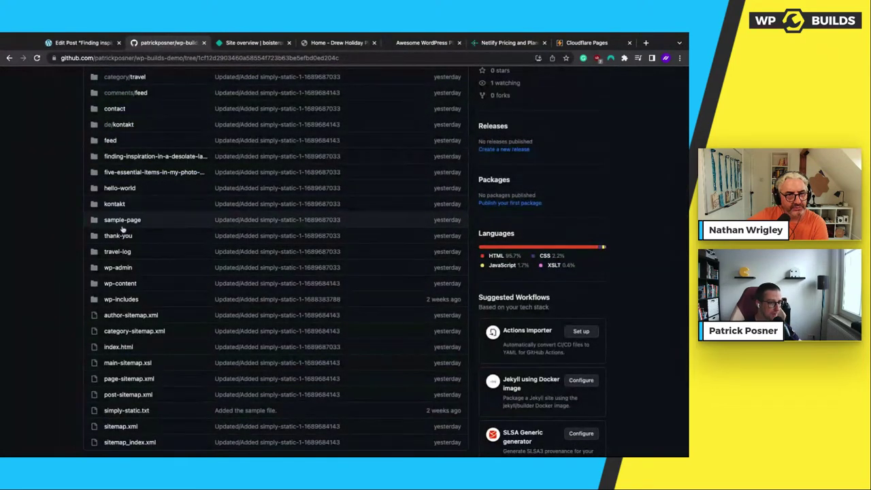
{"action": "left_click", "coordinate": [117, 252]}
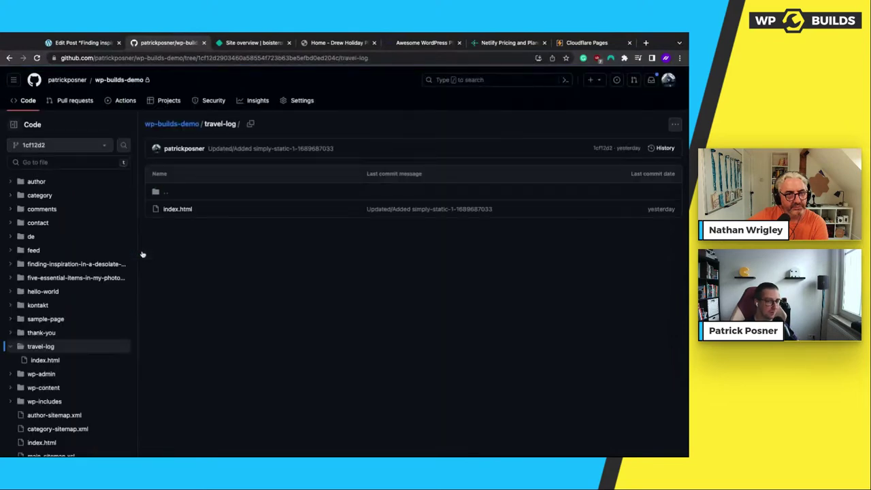
{"action": "left_click", "coordinate": [165, 194]}
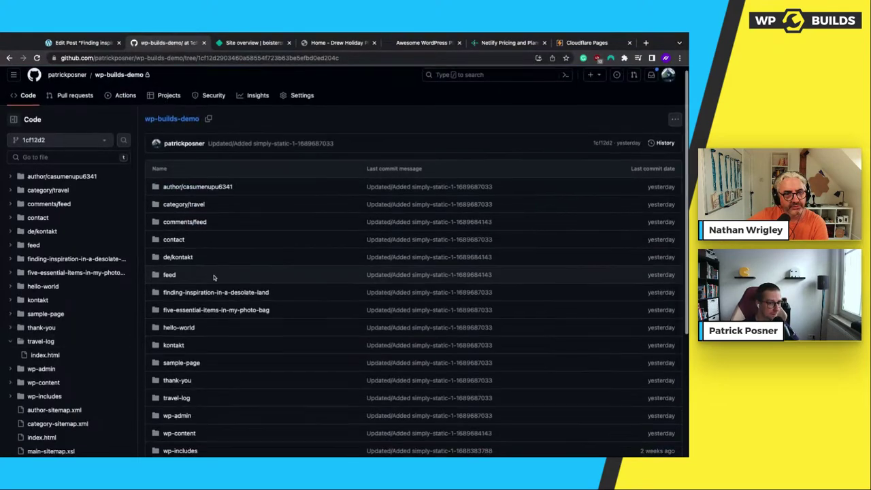
{"action": "scroll", "coordinate": [211, 262], "scroll_direction": "down", "scroll_amount": 2}
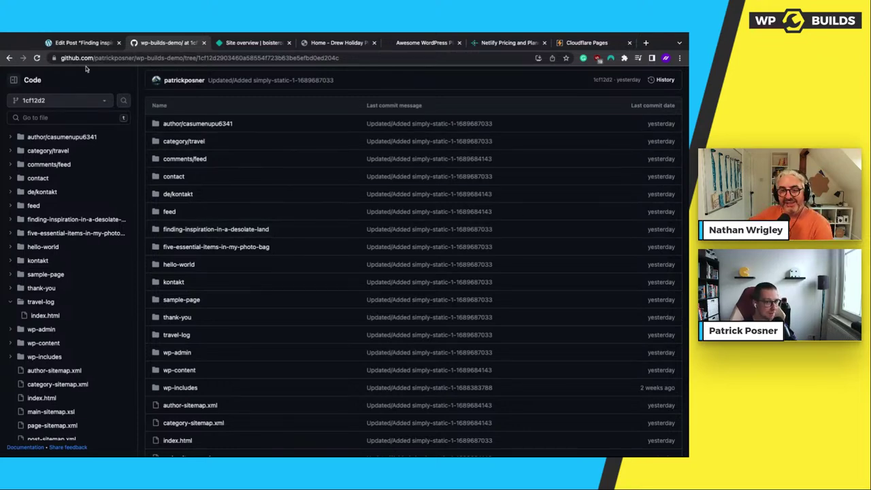
{"action": "key", "text": "ctrl+shift+Tab"}
{"action": "scroll", "coordinate": [312, 180], "scroll_direction": "down", "scroll_amount": 1}
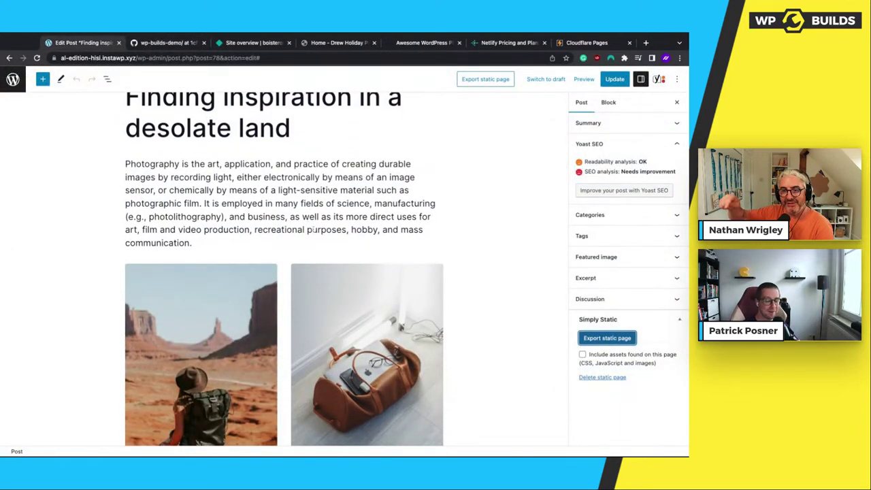
{"action": "scroll", "coordinate": [311, 227], "scroll_direction": "up", "scroll_amount": 1}
{"action": "scroll", "coordinate": [311, 226], "scroll_direction": "up", "scroll_amount": 1}
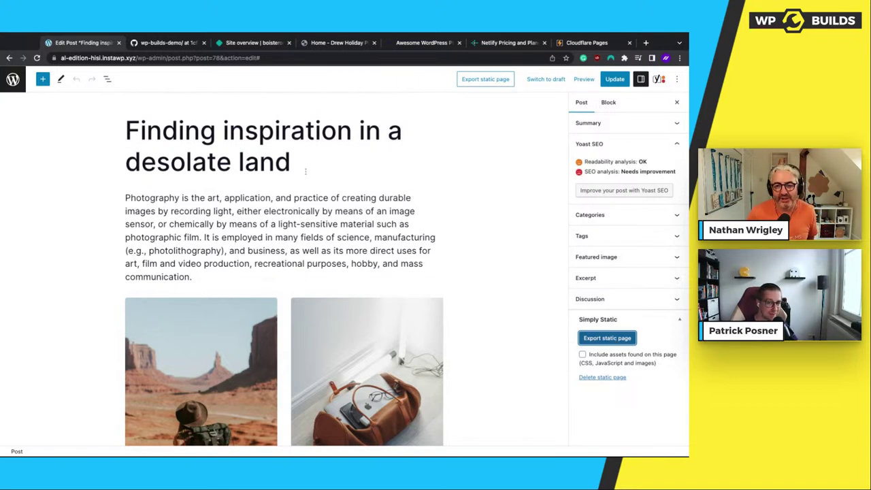
{"action": "scroll", "coordinate": [305, 171], "scroll_direction": "down", "scroll_amount": 3}
{"action": "scroll", "coordinate": [308, 130], "scroll_direction": "up", "scroll_amount": 3}
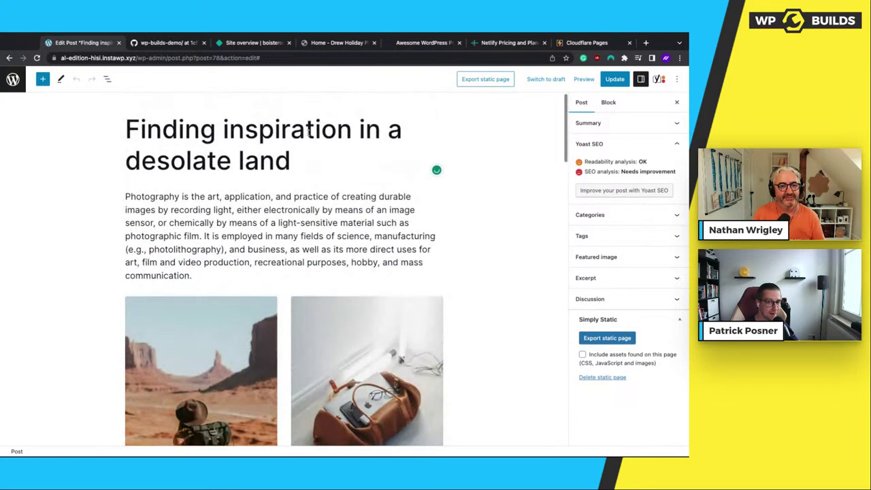
Change the end of the post title from 'land' to 'island!'.
{"action": "left_click", "coordinate": [298, 161]}
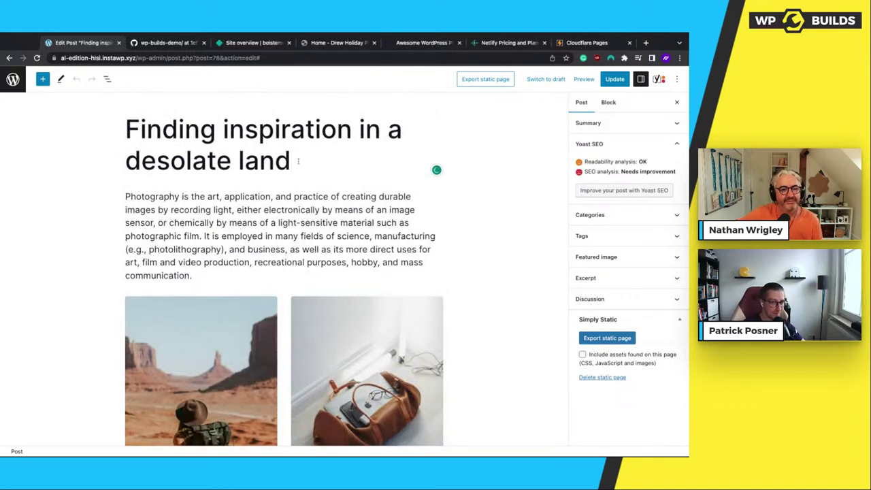
{"action": "key", "text": "BackSpace"}
{"action": "key", "text": "BackSpace"}
{"action": "key", "text": "BackSpace"}
{"action": "key", "text": "BackSpace"}
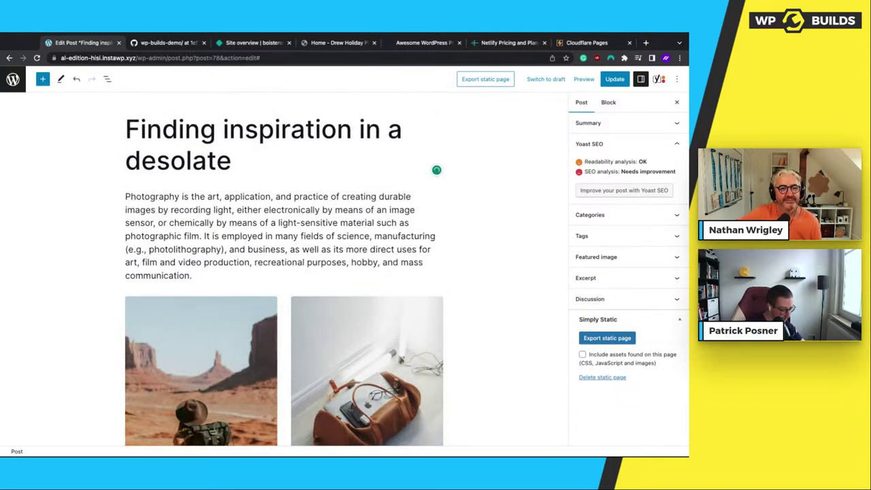
{"action": "type", "text": "island!"}
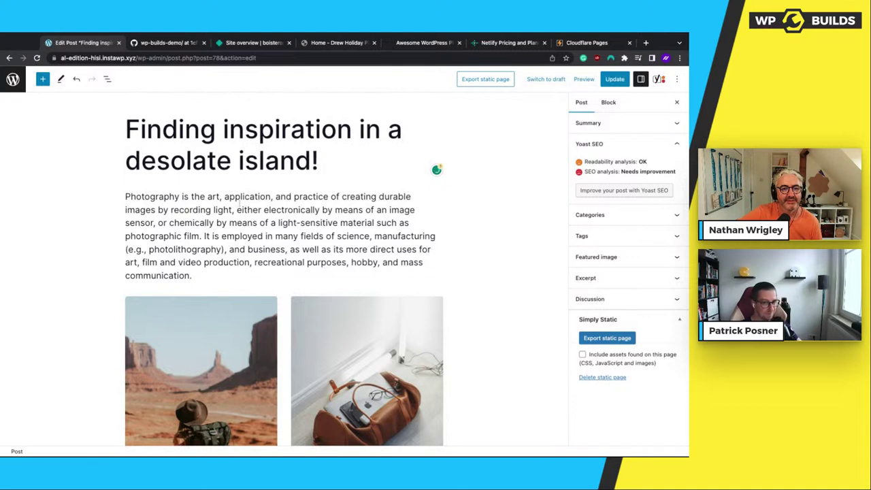
Add a new paragraph 'Here is another text' above the Photography paragraph.
{"action": "left_click", "coordinate": [124, 199]}
{"action": "left_click", "coordinate": [125, 199]}
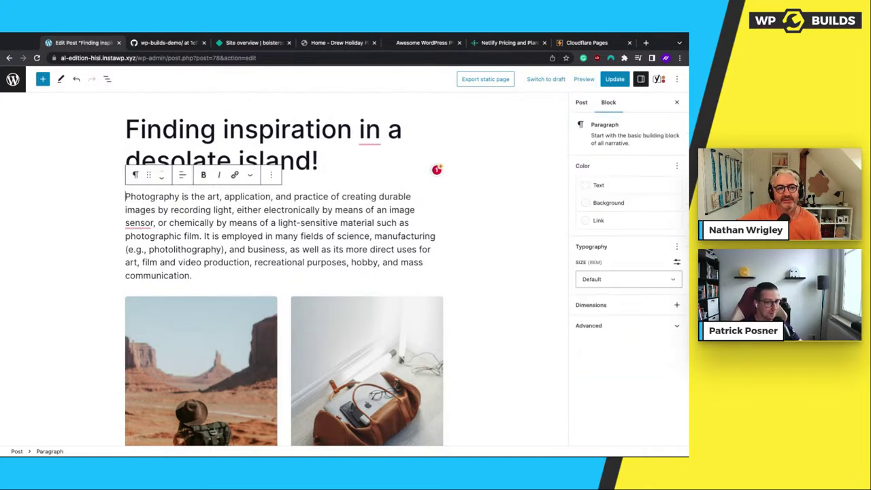
{"action": "key", "text": "Return"}
{"action": "left_click", "coordinate": [125, 169]}
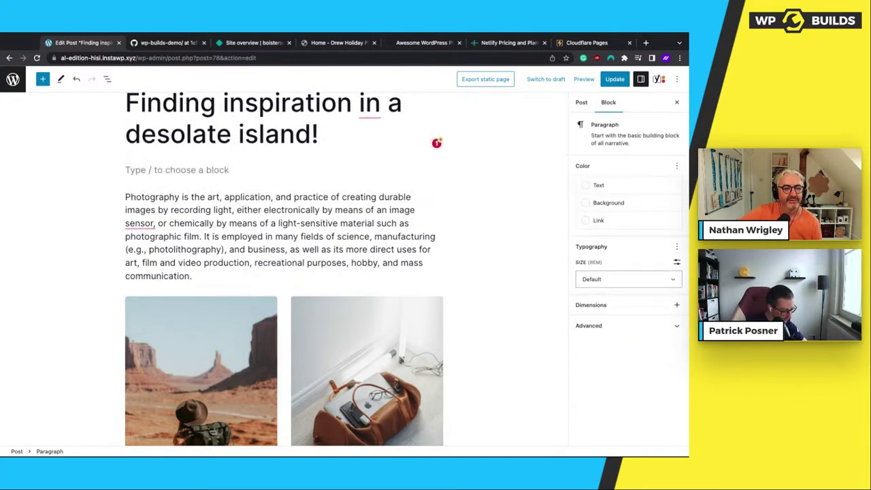
{"action": "type", "text": "Here is another t"}
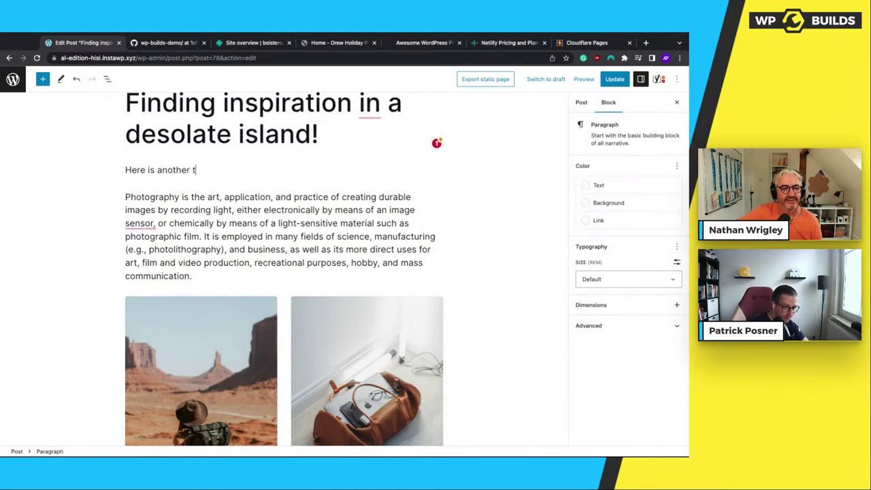
{"action": "type", "text": "ext!"}
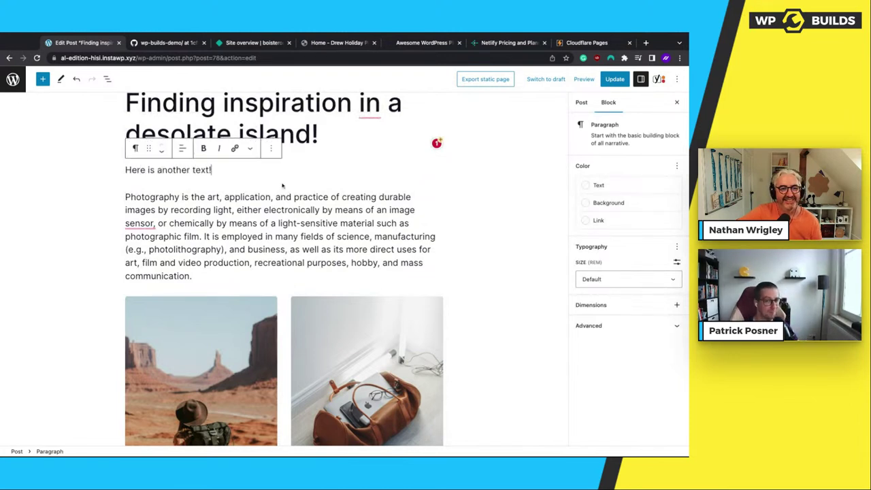
Update the post and re-export it as a static page.
{"action": "left_click", "coordinate": [348, 123]}
{"action": "left_click", "coordinate": [614, 79]}
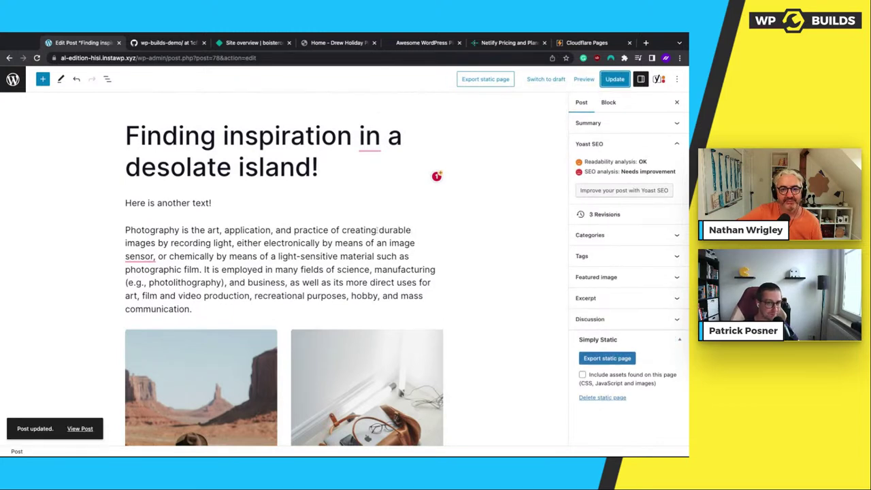
{"action": "left_click", "coordinate": [606, 358]}
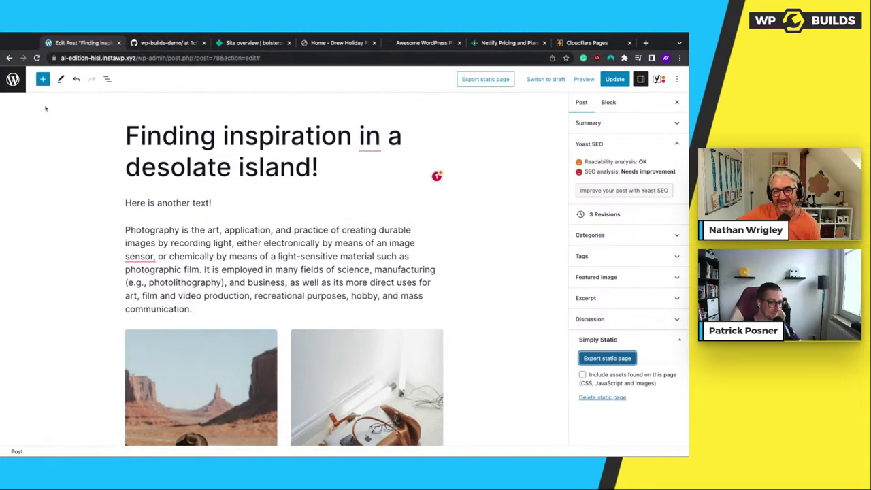
Cancel the stalled export from Simply Static's Activity Log, then return to the Posts list.
{"action": "left_click", "coordinate": [13, 78]}
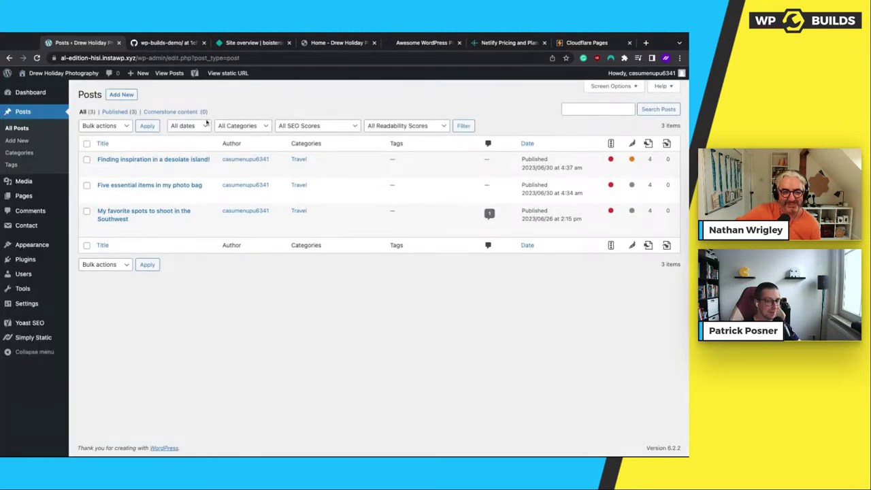
{"action": "mouse_move", "coordinate": [37, 337]}
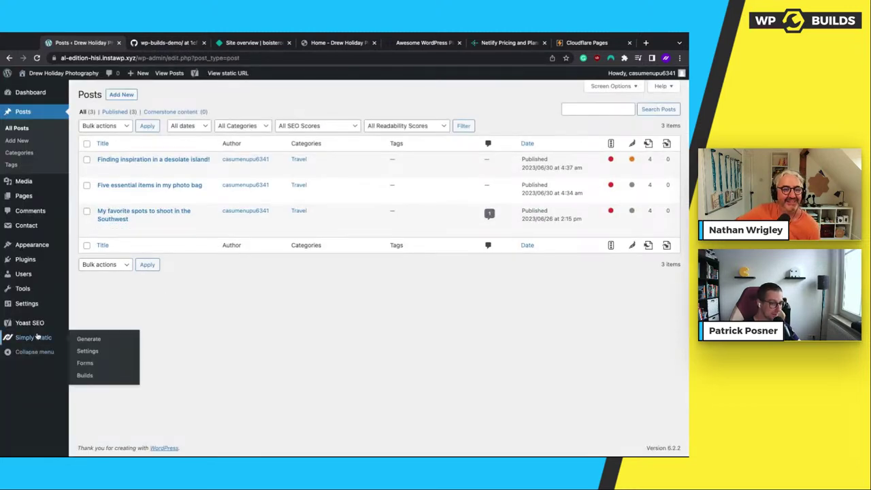
{"action": "left_click", "coordinate": [85, 351]}
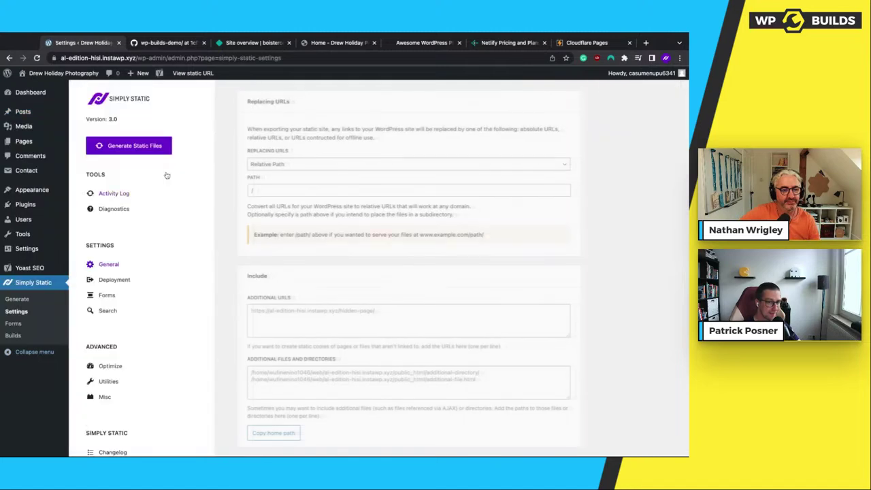
{"action": "left_click", "coordinate": [114, 210]}
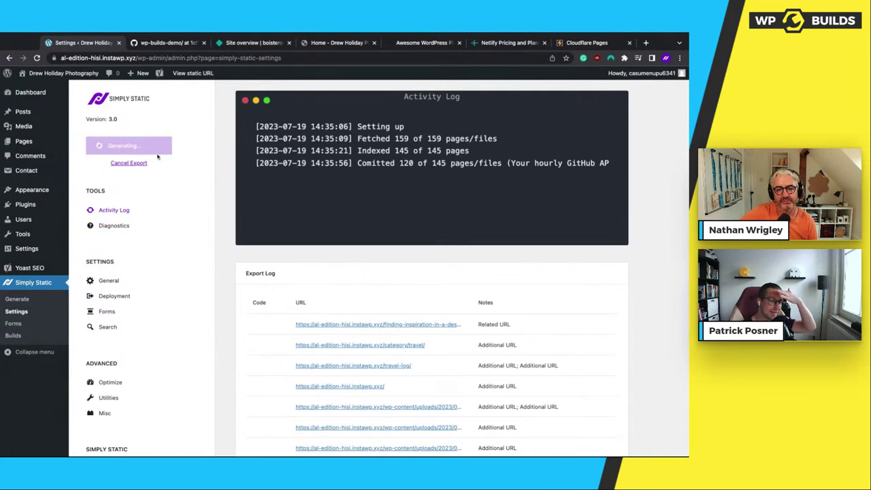
{"action": "left_click", "coordinate": [129, 163]}
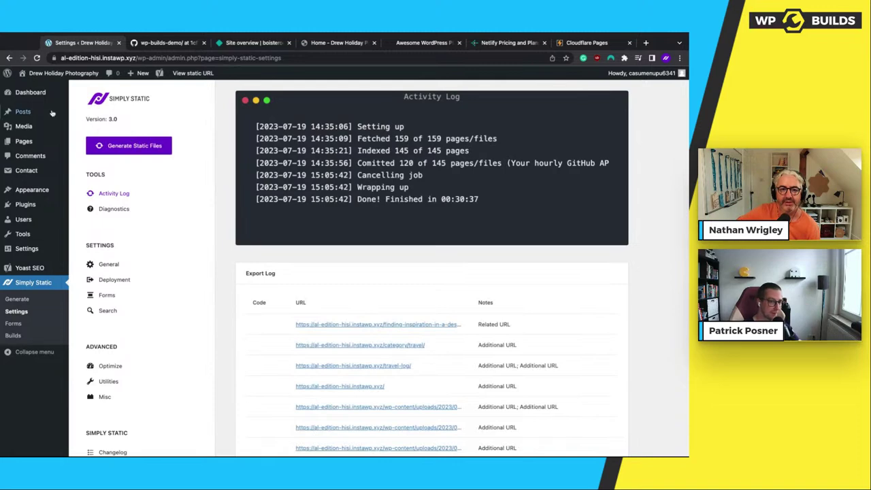
{"action": "left_click", "coordinate": [30, 113]}
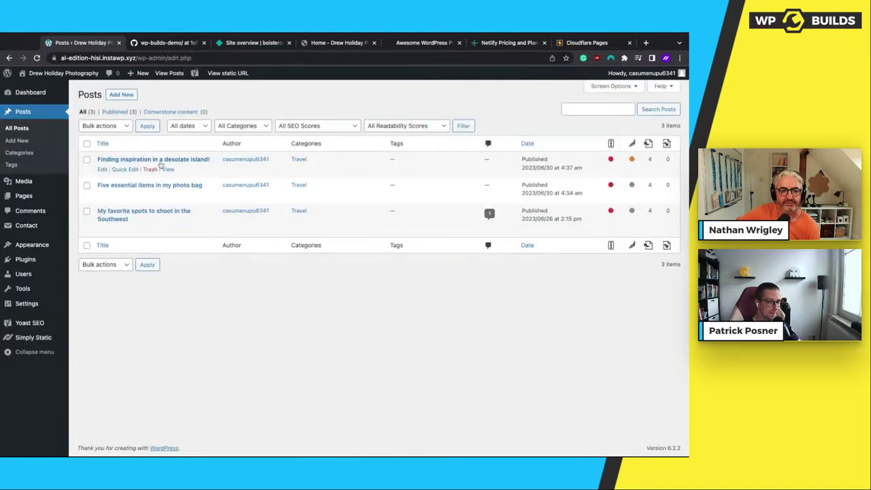
Export only the 'desolate island!' post from its editor, then view Simply Static's Activity Log.
{"action": "left_click", "coordinate": [205, 164]}
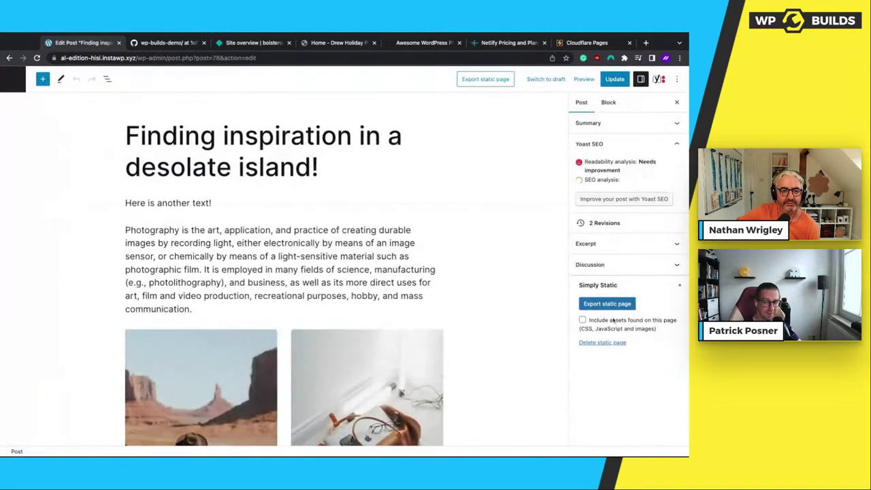
{"action": "left_click", "coordinate": [604, 359]}
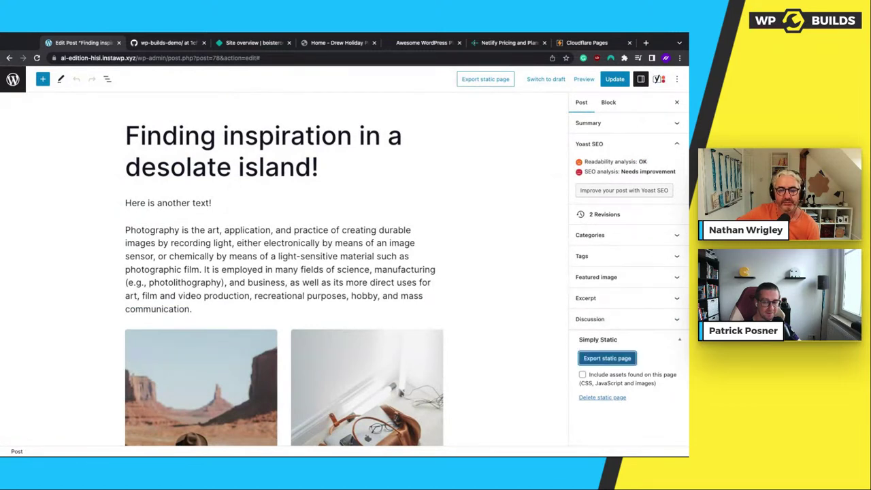
{"action": "left_click", "coordinate": [13, 79]}
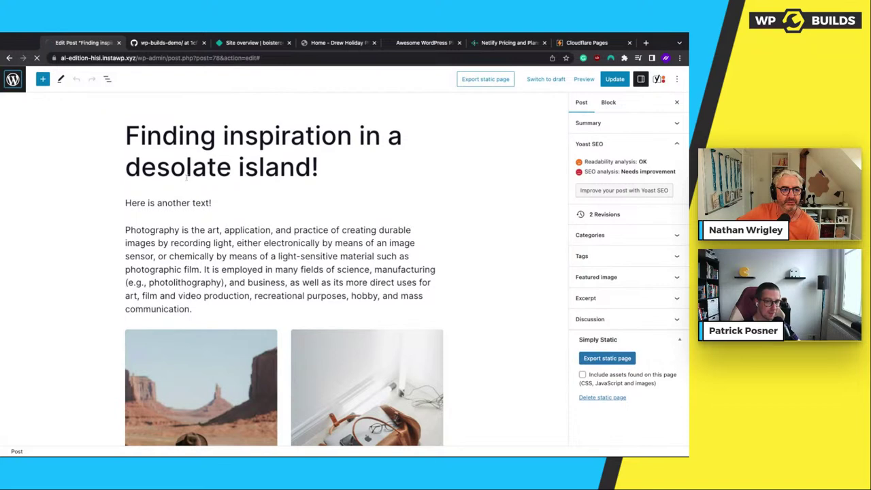
{"action": "mouse_move", "coordinate": [34, 338]}
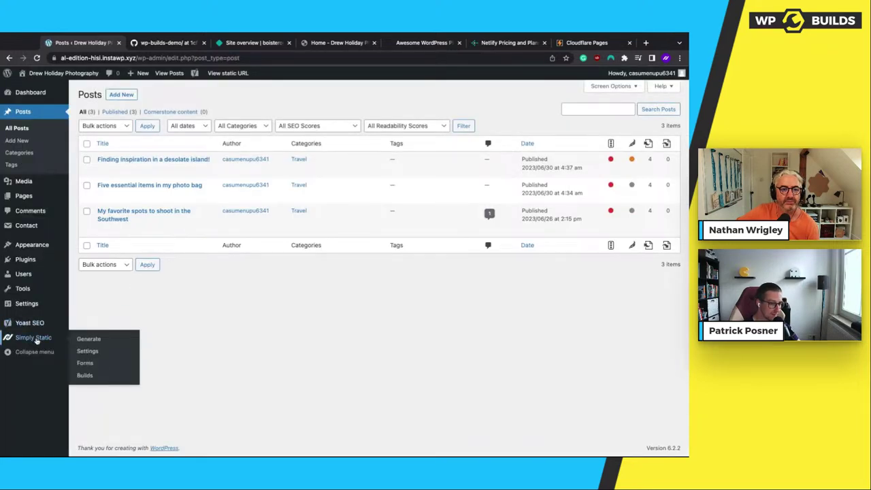
{"action": "left_click", "coordinate": [90, 349]}
{"action": "left_click", "coordinate": [115, 194]}
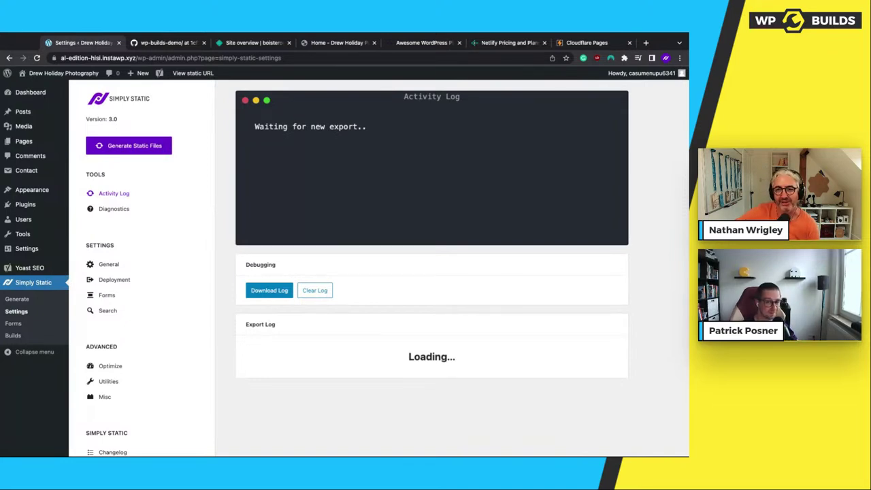
Reload the wp-builds-demo repository on GitHub to see the new commit, then return to WordPress.
{"action": "left_click", "coordinate": [170, 43]}
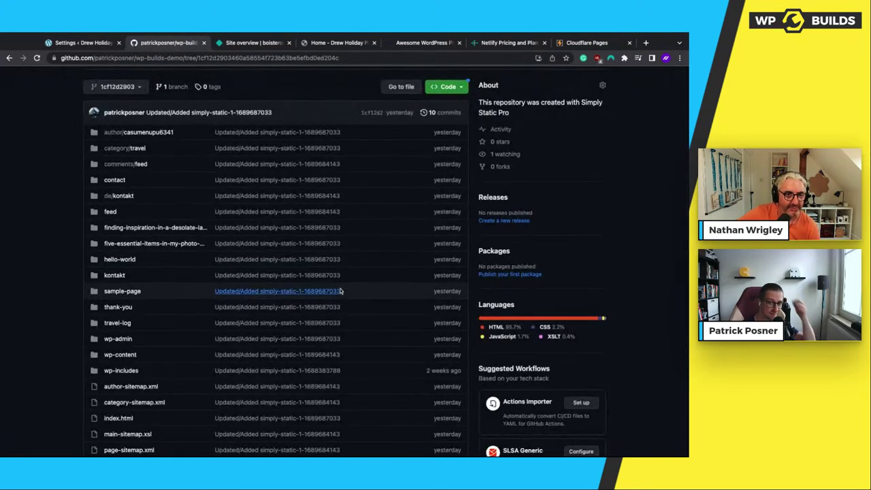
{"action": "scroll", "coordinate": [367, 272], "scroll_direction": "down", "scroll_amount": 1}
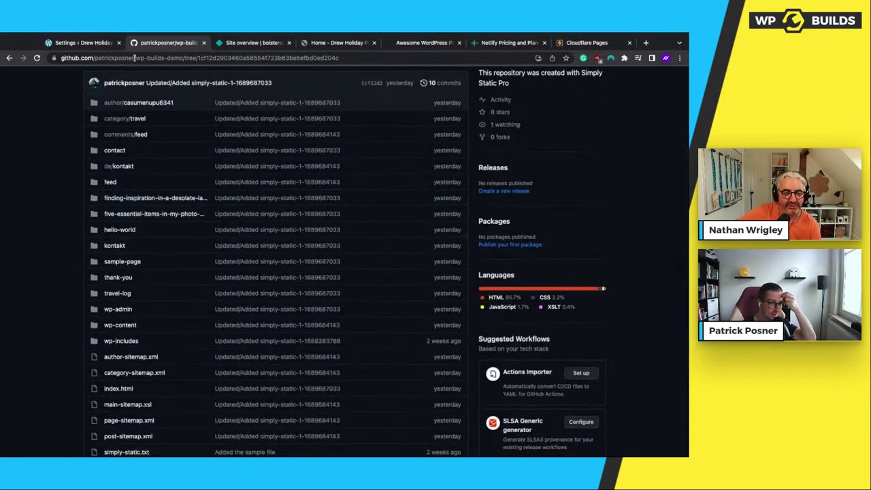
{"action": "left_click", "coordinate": [98, 44]}
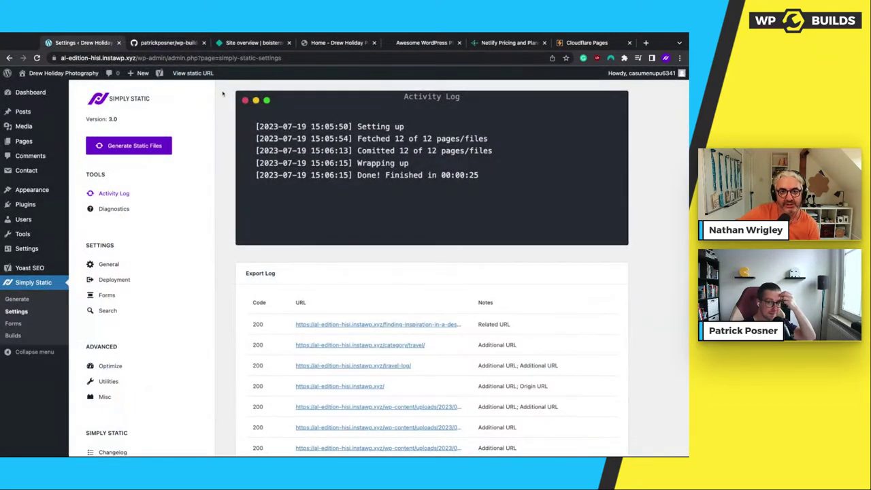
{"action": "left_click", "coordinate": [166, 42]}
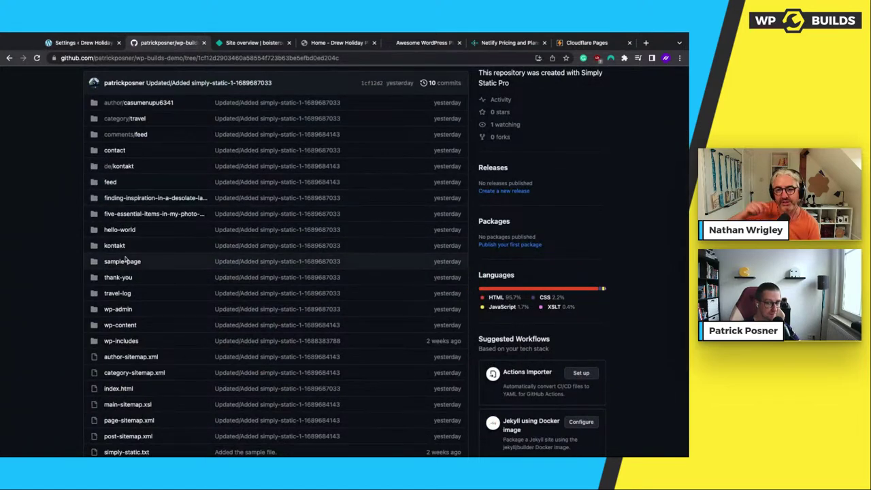
{"action": "scroll", "coordinate": [282, 158], "scroll_direction": "up", "scroll_amount": 3}
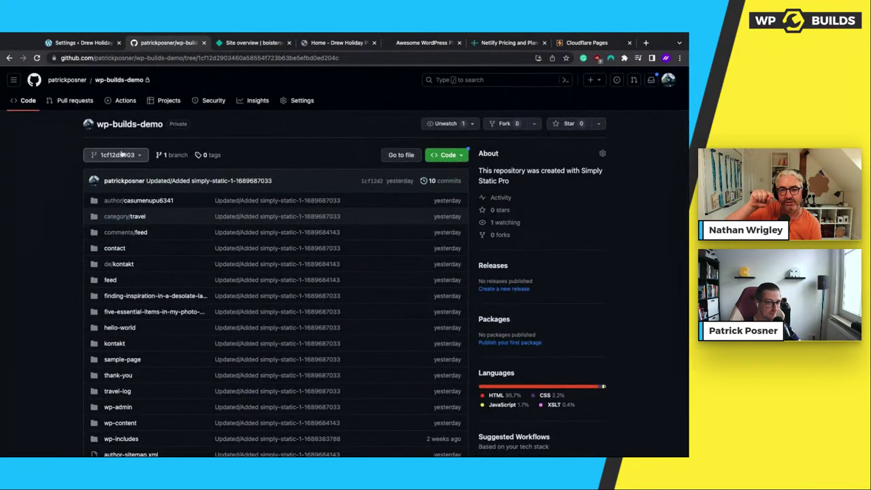
{"action": "left_click", "coordinate": [26, 100]}
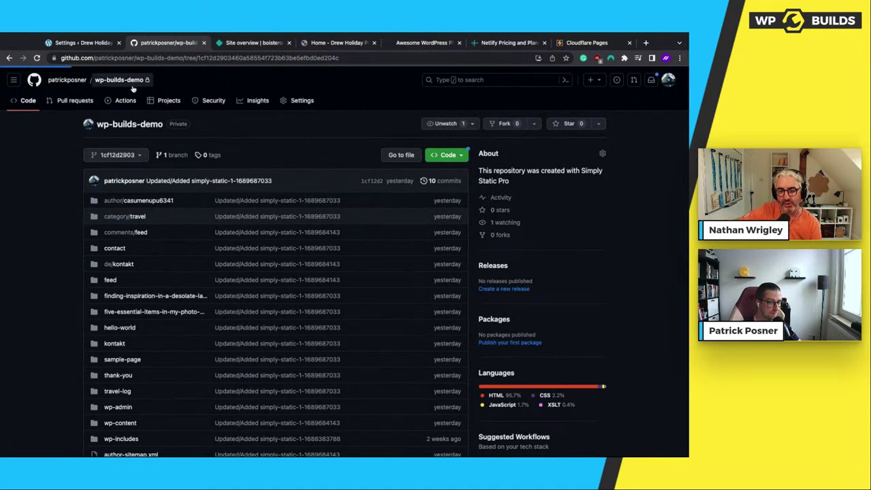
{"action": "scroll", "coordinate": [260, 234], "scroll_direction": "down", "scroll_amount": 1}
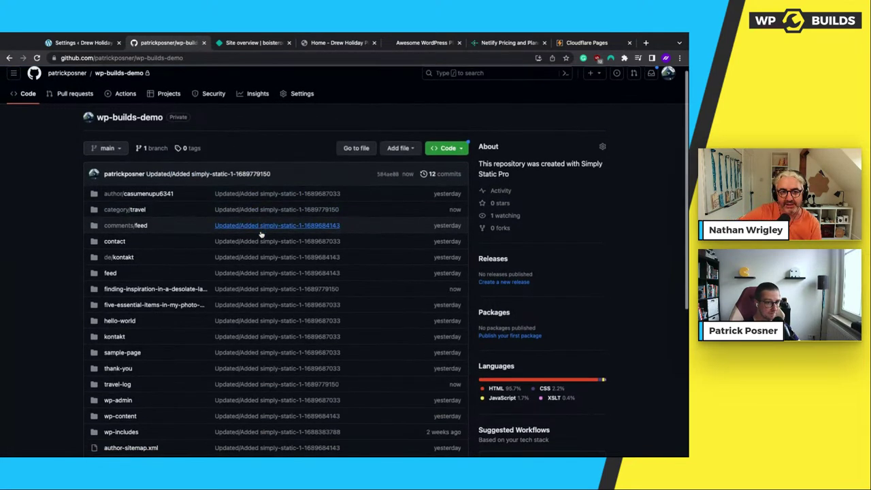
{"action": "scroll", "coordinate": [261, 233], "scroll_direction": "down", "scroll_amount": 1}
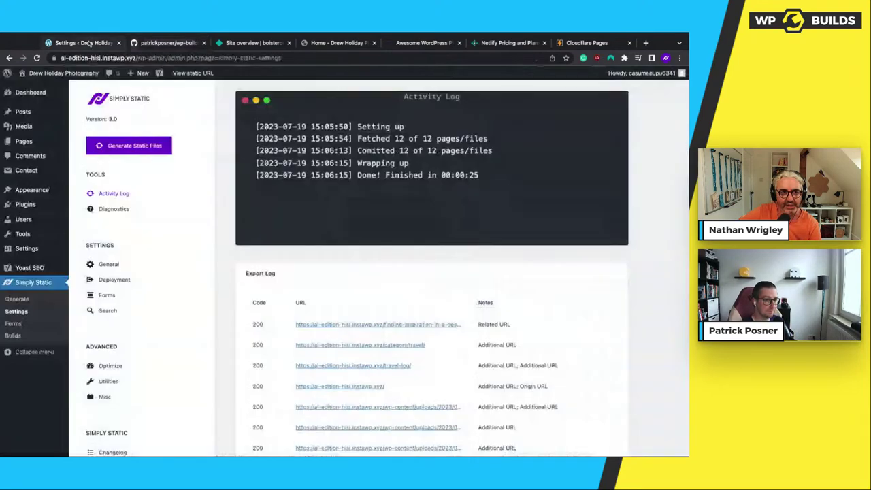
{"action": "left_click", "coordinate": [90, 44]}
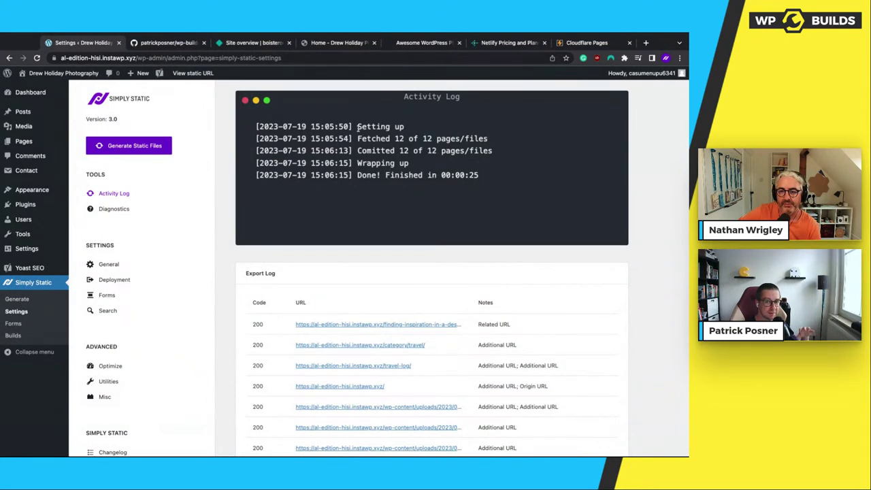
{"action": "left_click_drag", "start_coordinate": [358, 127], "coordinate": [482, 194]}
{"action": "left_click", "coordinate": [482, 195]}
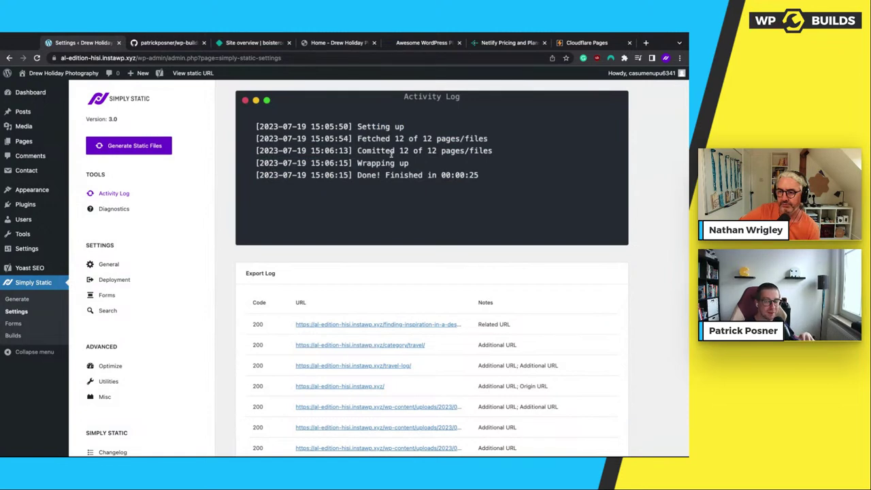
{"action": "left_click_drag", "start_coordinate": [255, 150], "coordinate": [478, 175]}
{"action": "left_click", "coordinate": [478, 175]}
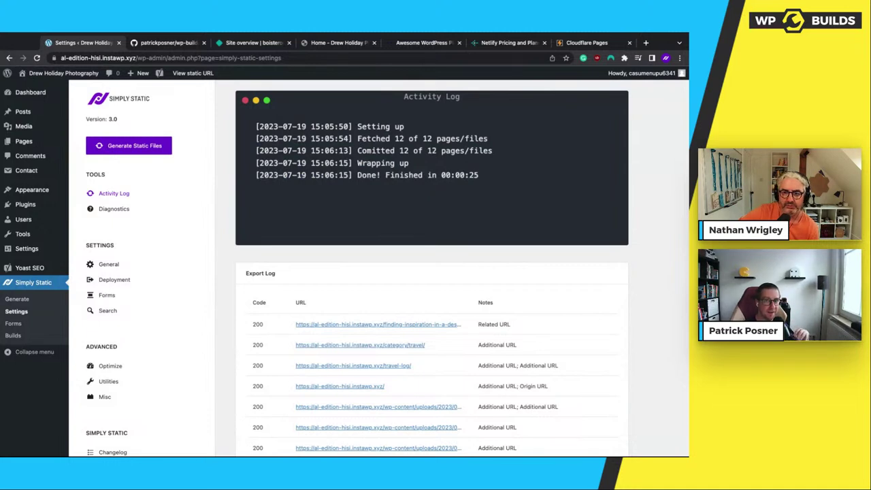
{"action": "left_click_drag", "start_coordinate": [358, 150], "coordinate": [535, 153]}
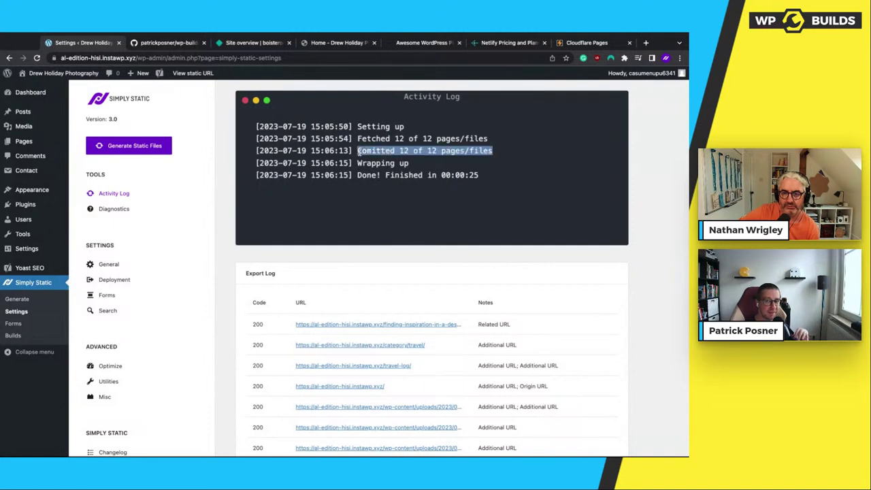
{"action": "left_click", "coordinate": [517, 187]}
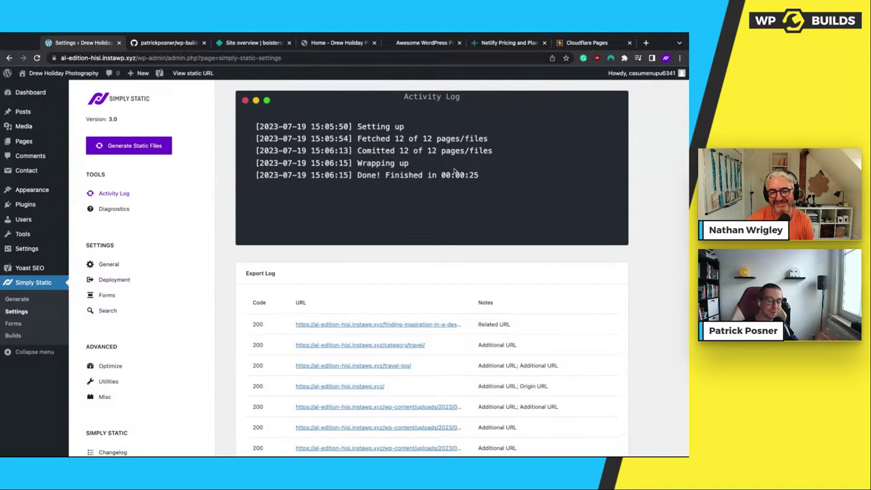
{"action": "triple_click", "coordinate": [317, 152]}
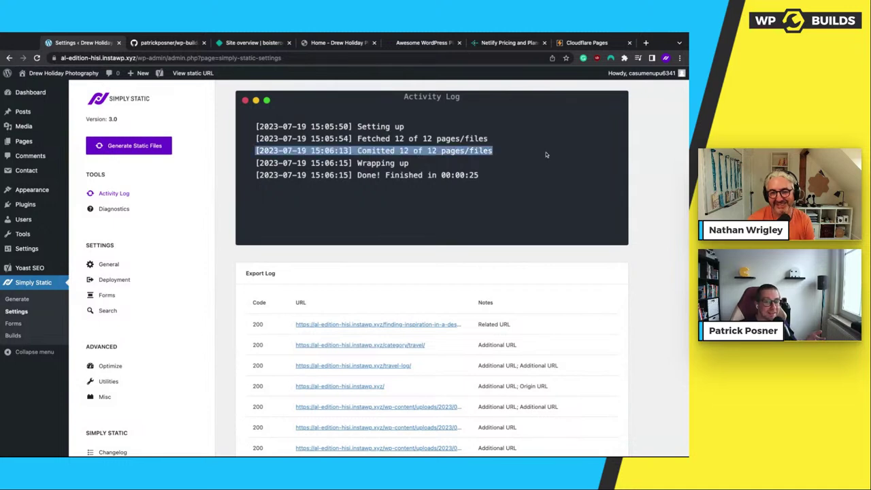
{"action": "left_click", "coordinate": [546, 156]}
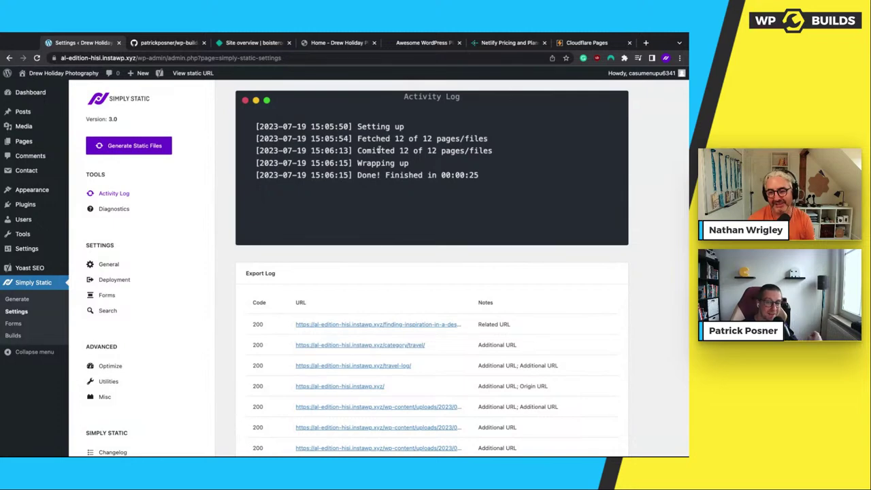
{"action": "left_click", "coordinate": [158, 44]}
Scroll the wp-builds-demo file list showing the post folder, travel folders and index.html just updated.
{"action": "scroll", "coordinate": [85, 247], "scroll_direction": "down", "scroll_amount": 1}
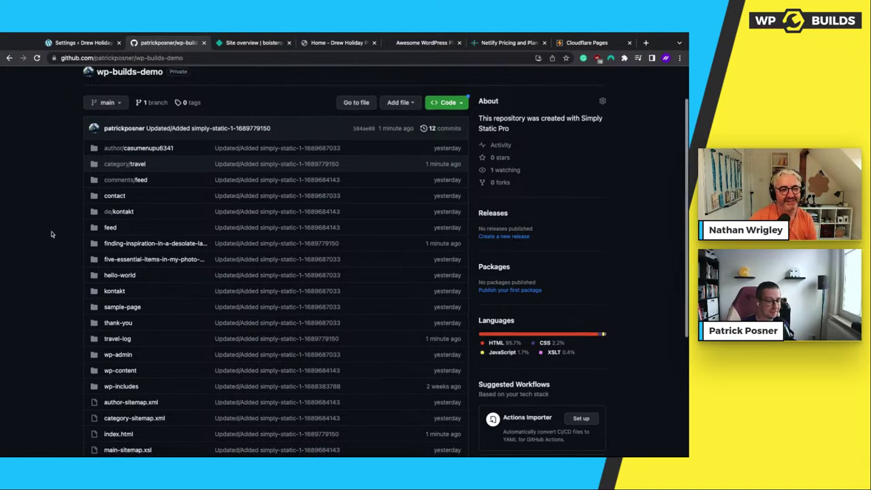
{"action": "scroll", "coordinate": [51, 232], "scroll_direction": "down", "scroll_amount": 1}
{"action": "scroll", "coordinate": [71, 234], "scroll_direction": "up", "scroll_amount": 2}
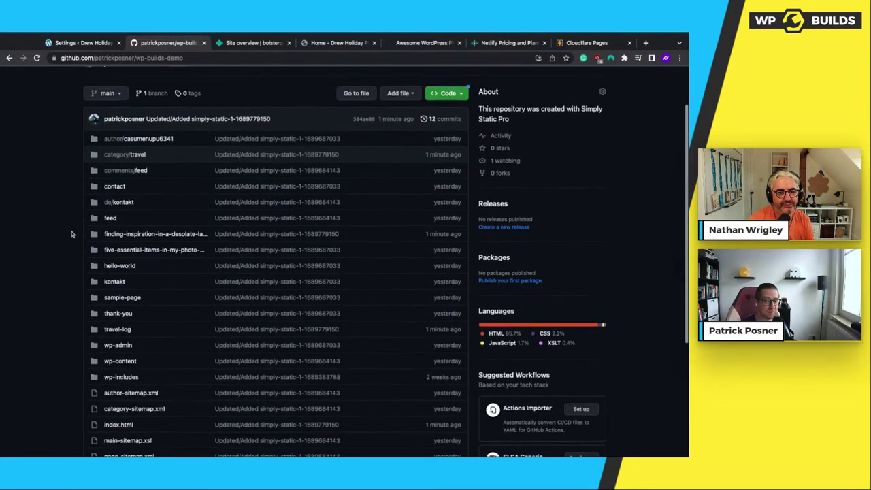
{"action": "scroll", "coordinate": [70, 231], "scroll_direction": "down", "scroll_amount": 1}
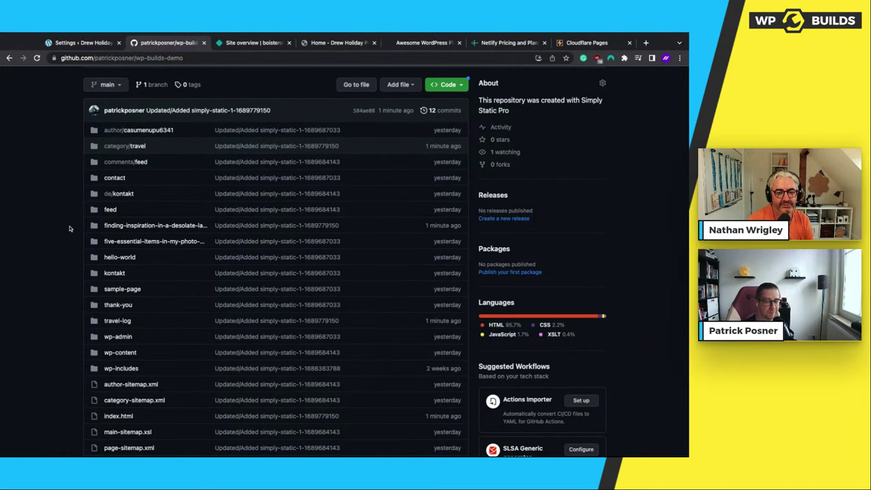
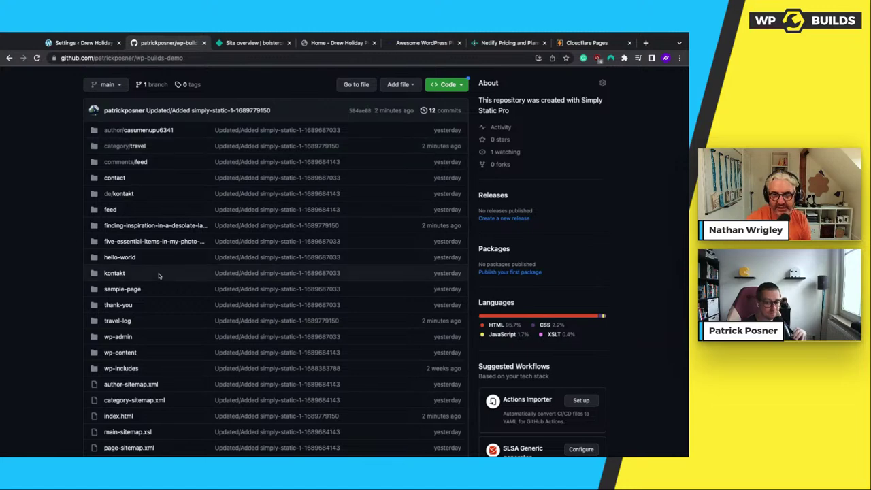
Scroll through the live Drew Holiday blog posts, then return via GitHub to the Simply Static log.
{"action": "scroll", "coordinate": [161, 279], "scroll_direction": "down", "scroll_amount": 2}
{"action": "scroll", "coordinate": [161, 279], "scroll_direction": "down", "scroll_amount": 3}
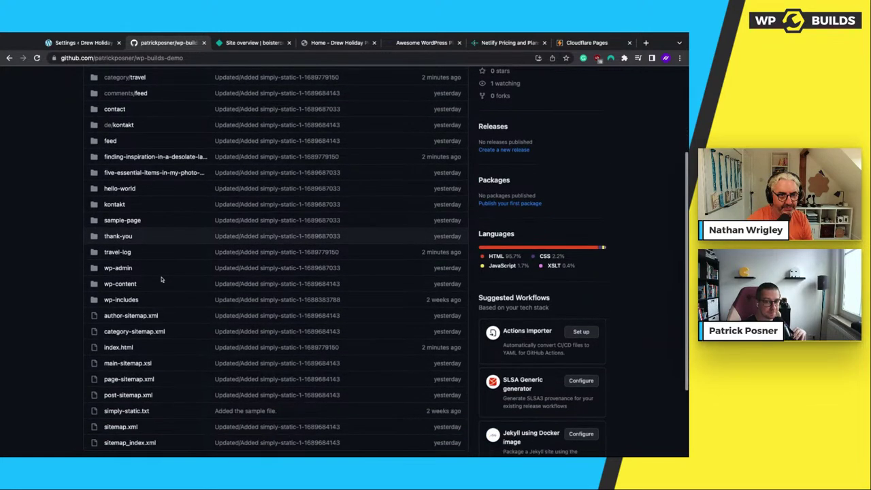
{"action": "left_click", "coordinate": [359, 43]}
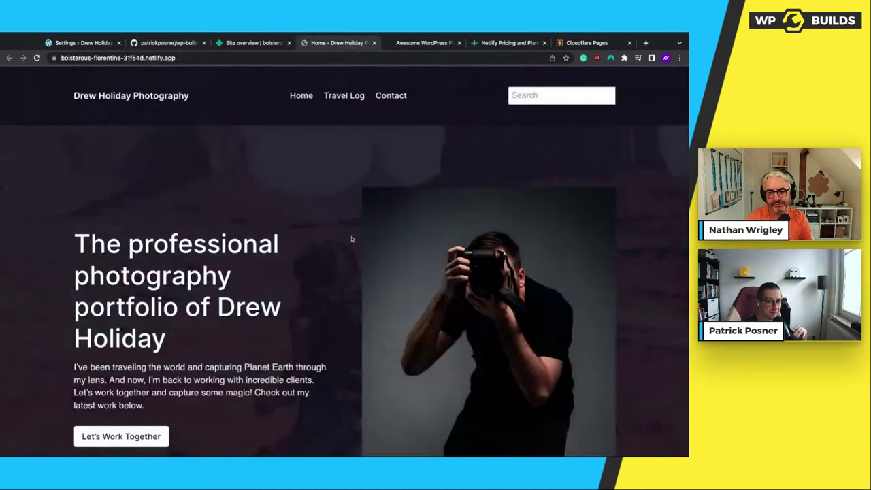
{"action": "scroll", "coordinate": [351, 238], "scroll_direction": "down", "scroll_amount": 10}
{"action": "scroll", "coordinate": [352, 238], "scroll_direction": "down", "scroll_amount": 10}
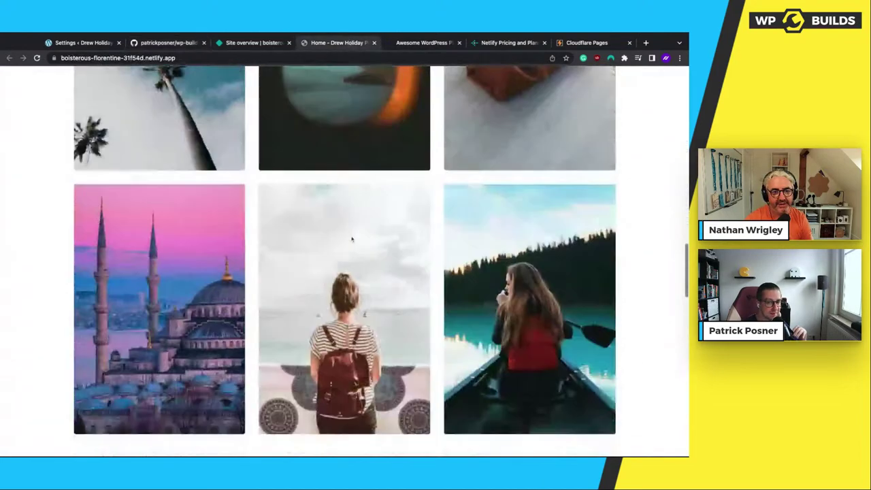
{"action": "scroll", "coordinate": [305, 102], "scroll_direction": "down", "scroll_amount": 10}
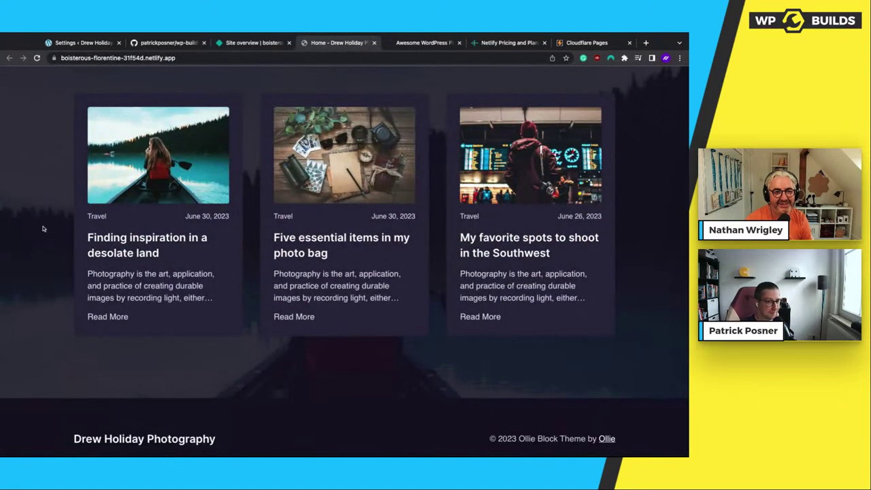
{"action": "left_click_drag", "start_coordinate": [43, 225], "coordinate": [201, 323]}
{"action": "left_click", "coordinate": [176, 369]}
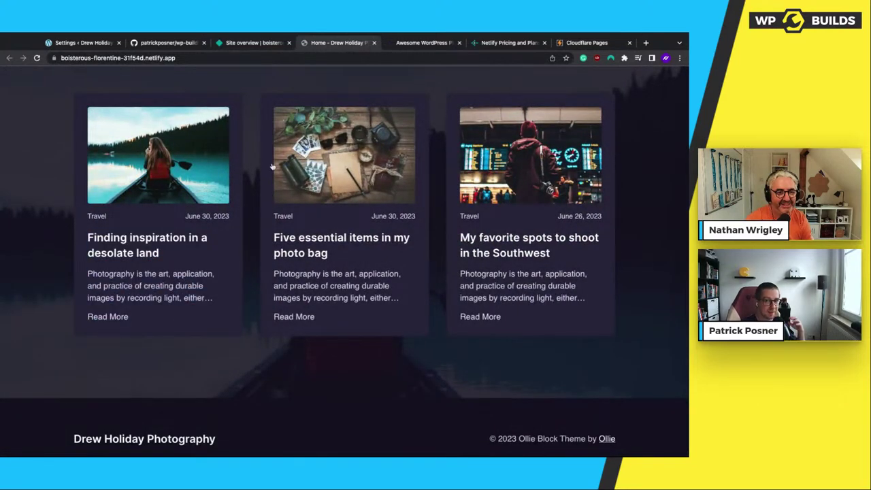
{"action": "left_click", "coordinate": [165, 44]}
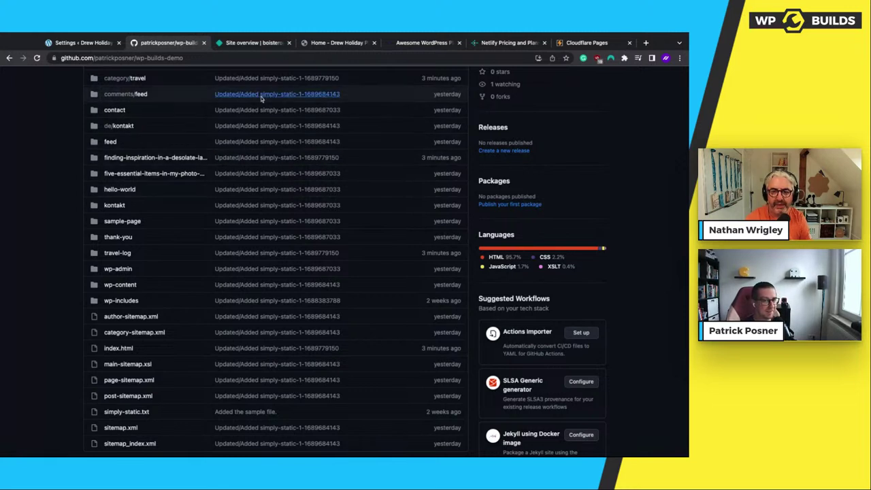
{"action": "left_click", "coordinate": [102, 43]}
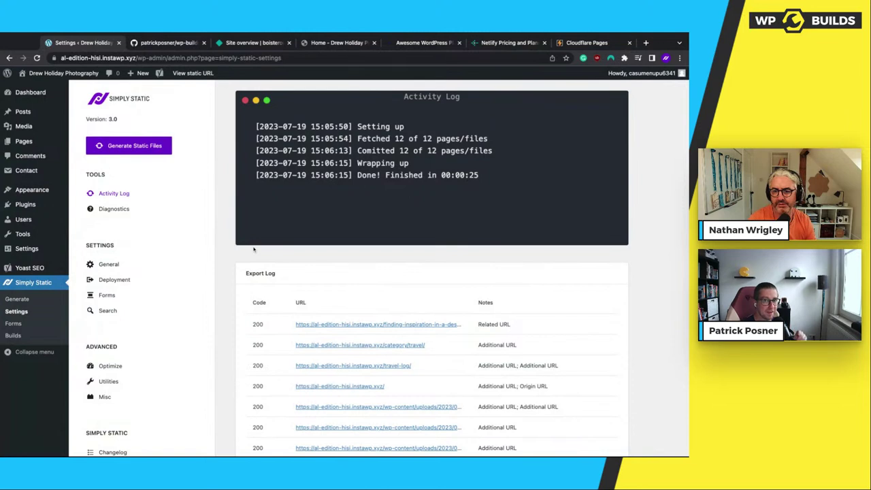
Go to the Simply Static Builds page from the WordPress sidebar.
{"action": "left_click", "coordinate": [13, 335]}
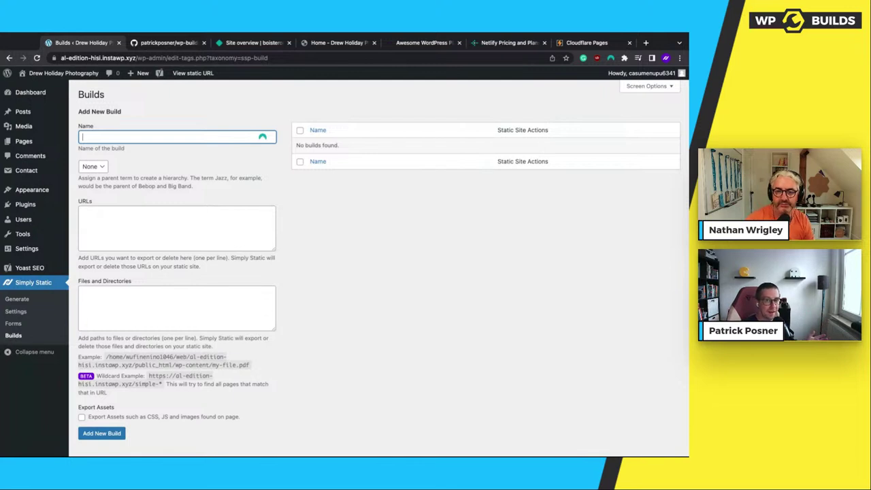
Create a new build named 'WP Builds Build' with an empty URLs list.
{"action": "left_click", "coordinate": [189, 138]}
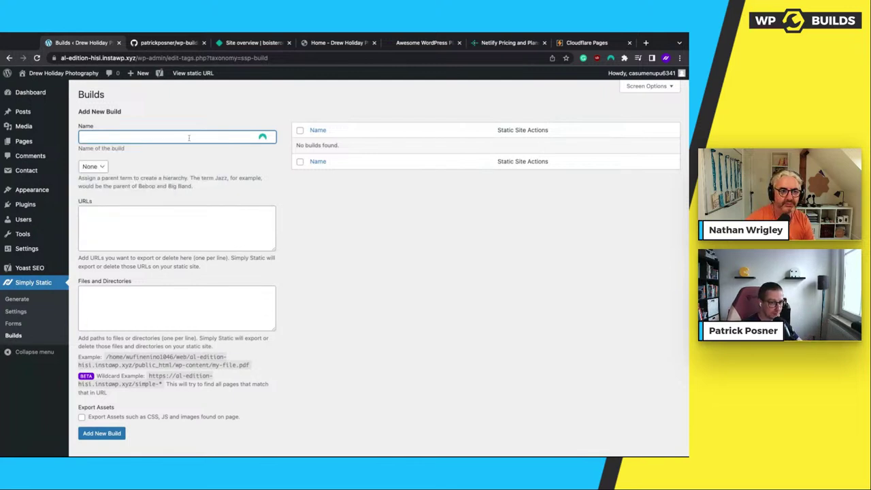
{"action": "type", "text": "Bu"}
{"action": "type", "text": "i"}
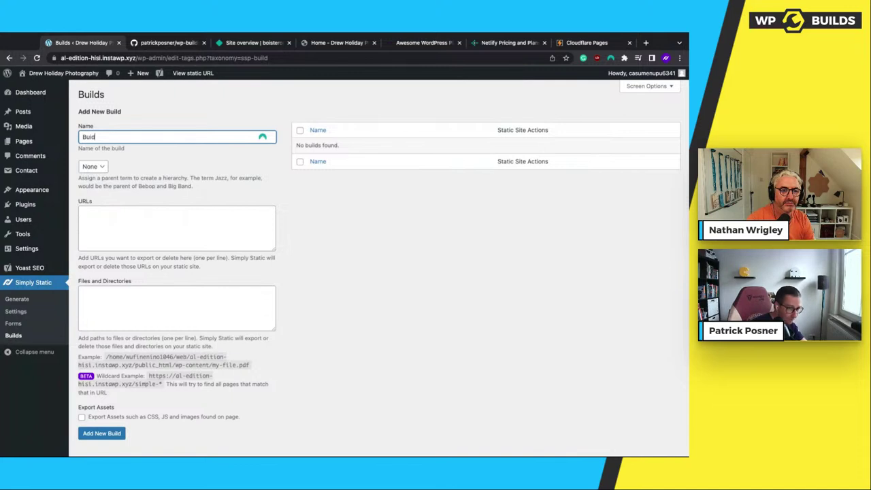
{"action": "type", "text": "l"}
{"action": "key", "text": "super+a"}
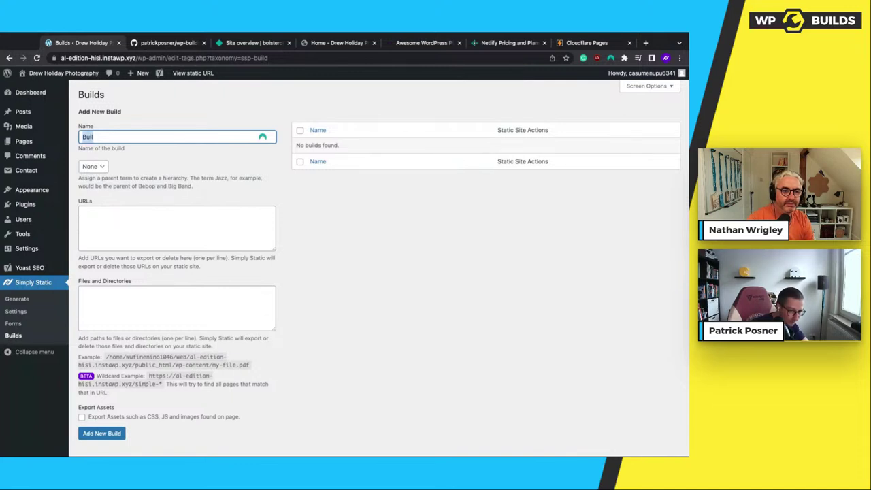
{"action": "type", "text": "WP Builds Build"}
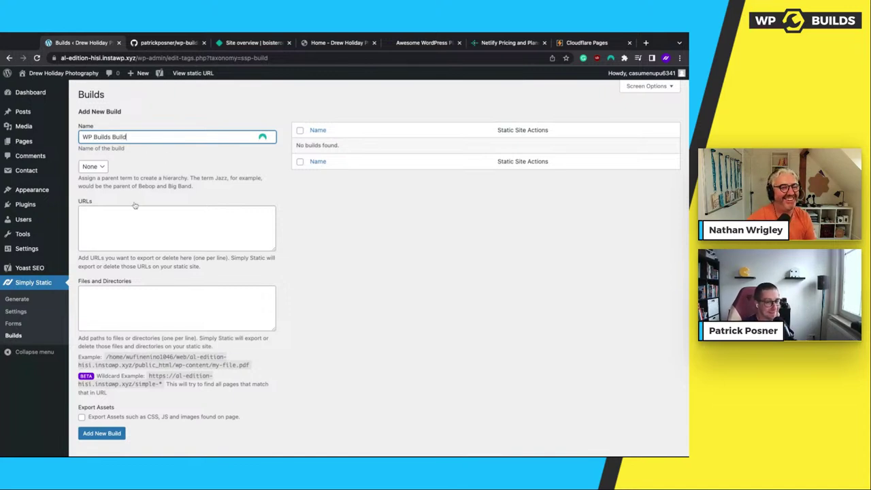
{"action": "scroll", "coordinate": [138, 237], "scroll_direction": "down", "scroll_amount": 1}
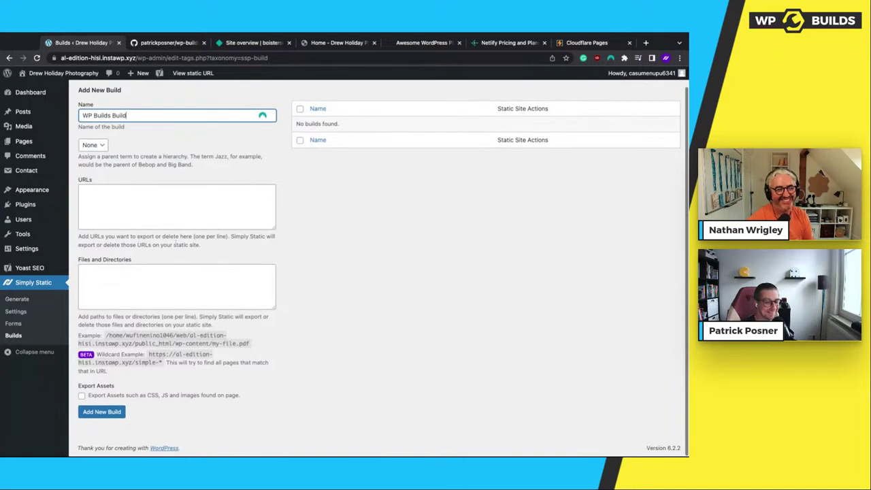
{"action": "scroll", "coordinate": [156, 208], "scroll_direction": "up", "scroll_amount": 1}
{"action": "left_click", "coordinate": [155, 205]}
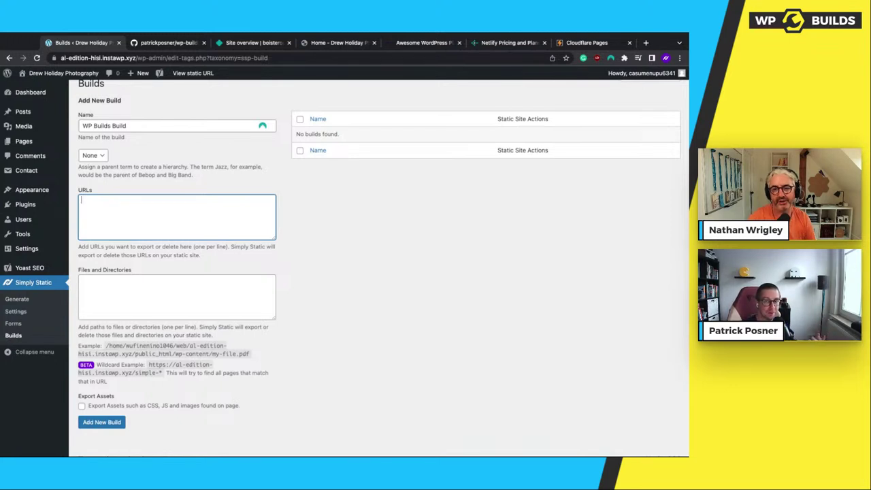
{"action": "left_click", "coordinate": [341, 245]}
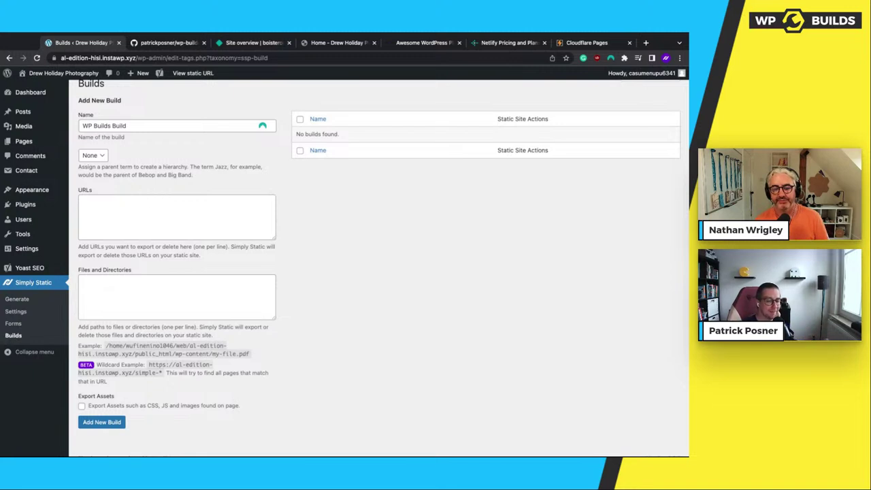
{"action": "left_click", "coordinate": [94, 425]}
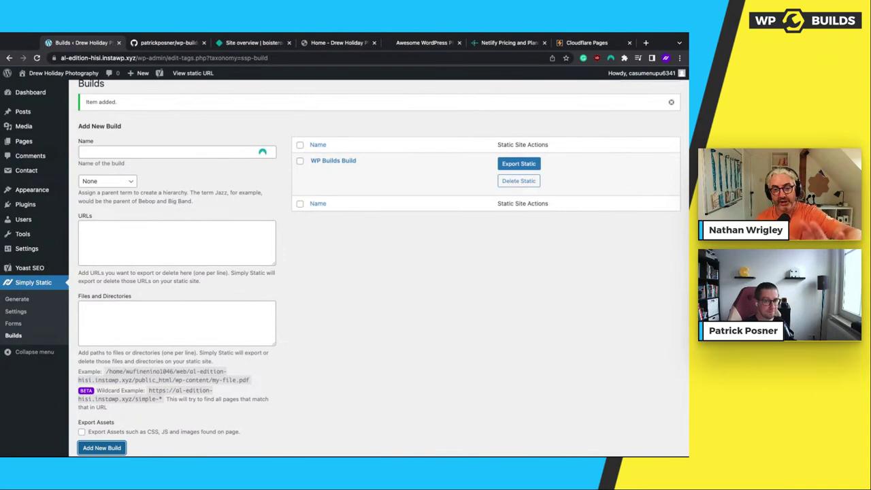
Glance at the wp-builds-demo repository files on GitHub, then return to the Netlify site overview.
{"action": "left_click", "coordinate": [163, 44]}
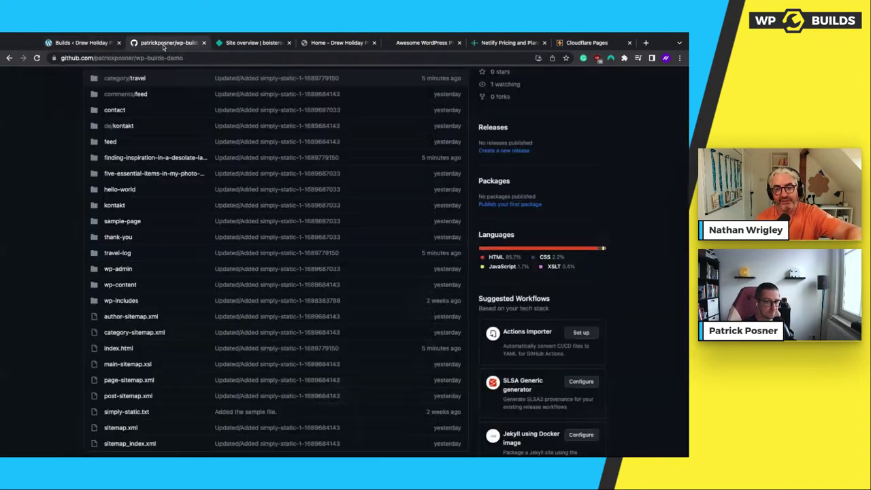
{"action": "left_click", "coordinate": [238, 44]}
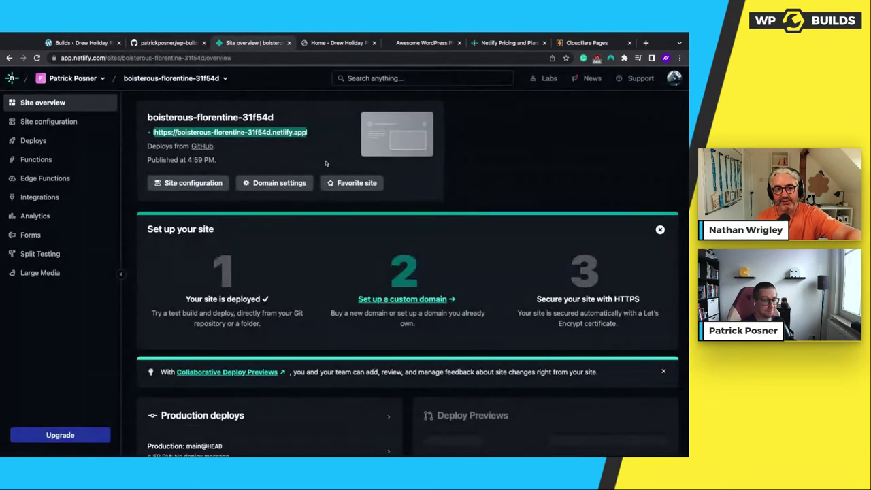
{"action": "scroll", "coordinate": [275, 212], "scroll_direction": "down", "scroll_amount": 3}
{"action": "scroll", "coordinate": [274, 212], "scroll_direction": "up", "scroll_amount": 3}
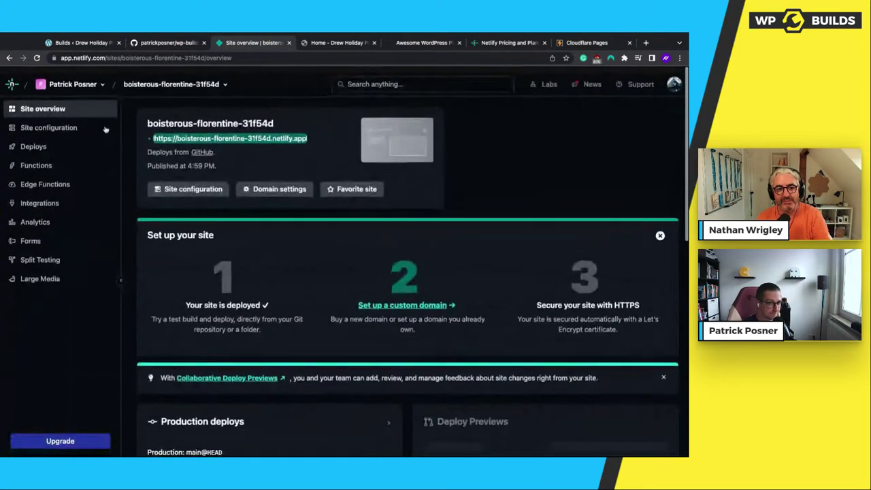
{"action": "left_click", "coordinate": [52, 103]}
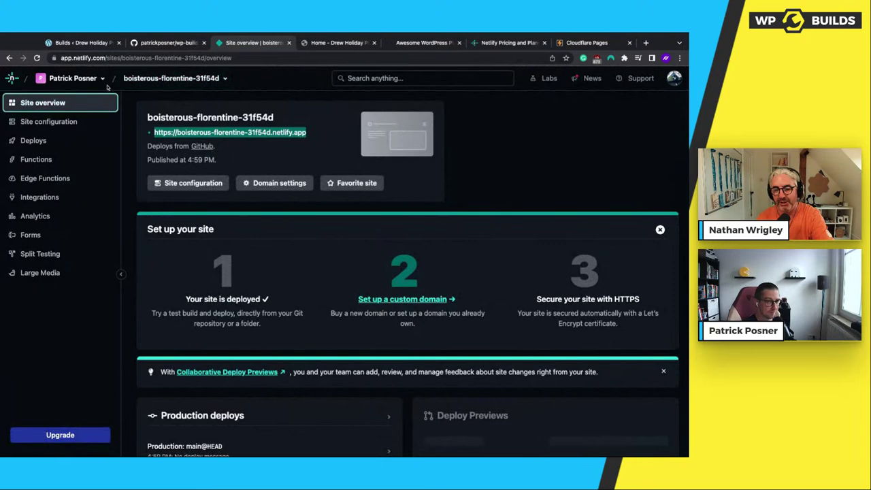
Navigate via Team overview to the boisterous-florentine-31f54d site's production deploys.
{"action": "left_click", "coordinate": [85, 79]}
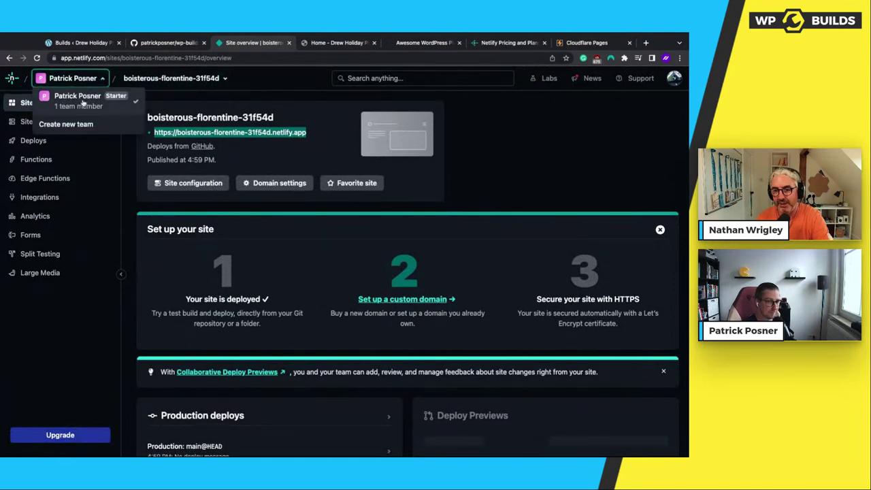
{"action": "left_click", "coordinate": [83, 102]}
{"action": "scroll", "coordinate": [293, 212], "scroll_direction": "down", "scroll_amount": 1}
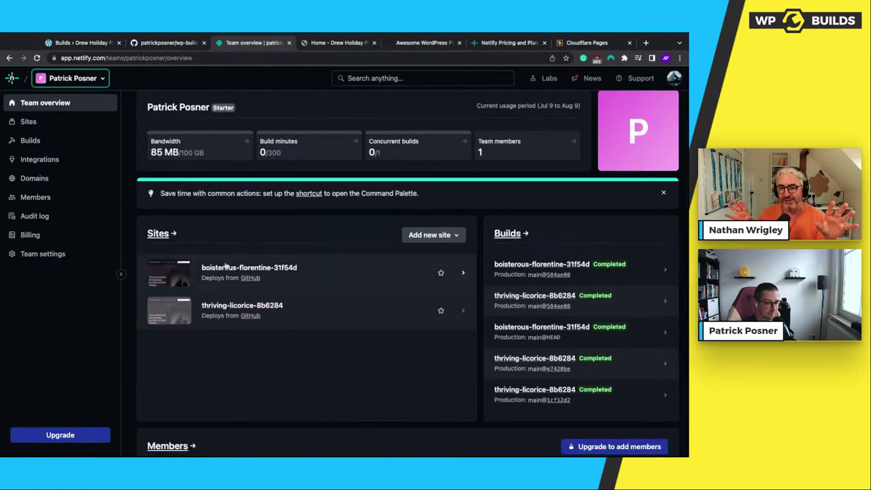
{"action": "left_click", "coordinate": [277, 258]}
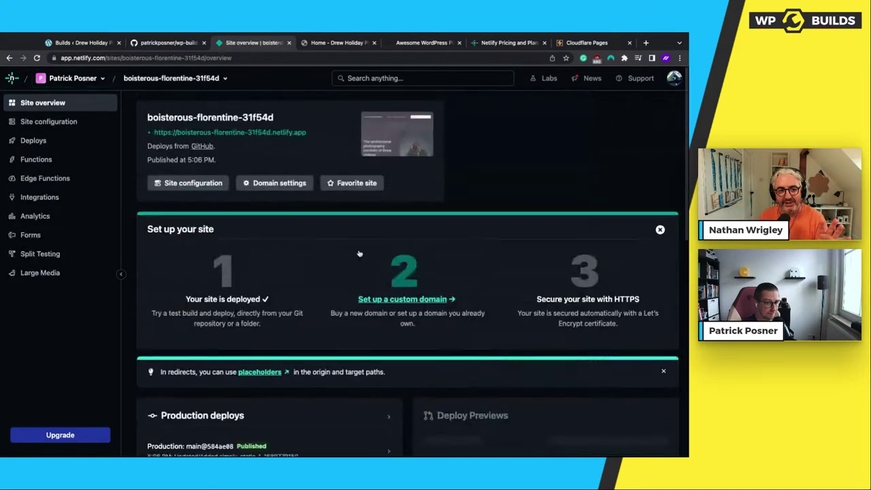
{"action": "scroll", "coordinate": [326, 266], "scroll_direction": "down", "scroll_amount": 5}
{"action": "scroll", "coordinate": [325, 266], "scroll_direction": "up", "scroll_amount": 1}
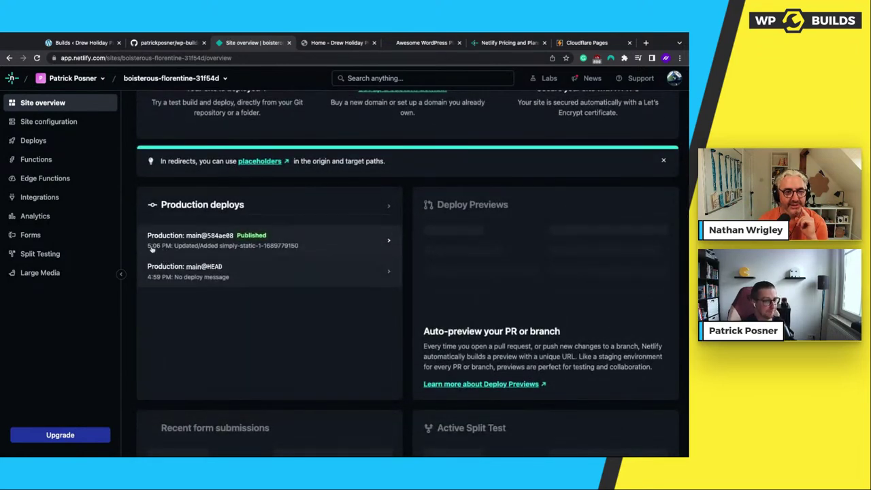
{"action": "left_click", "coordinate": [163, 42]}
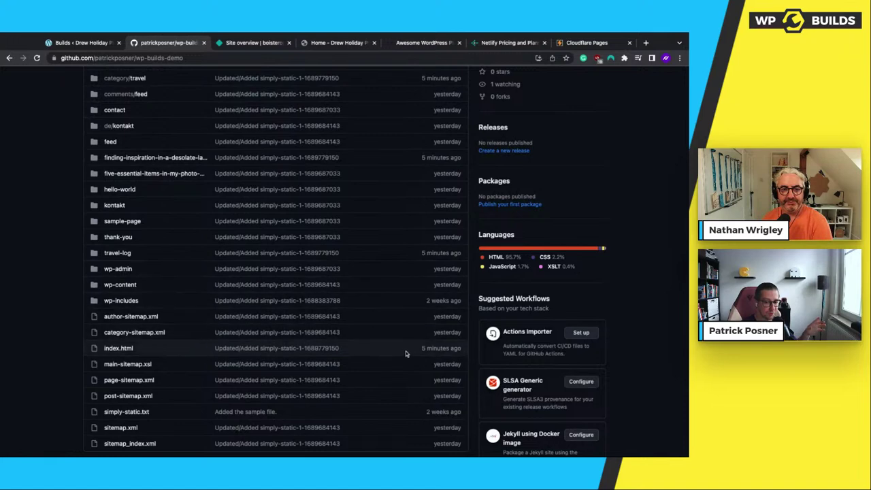
{"action": "left_click", "coordinate": [250, 45]}
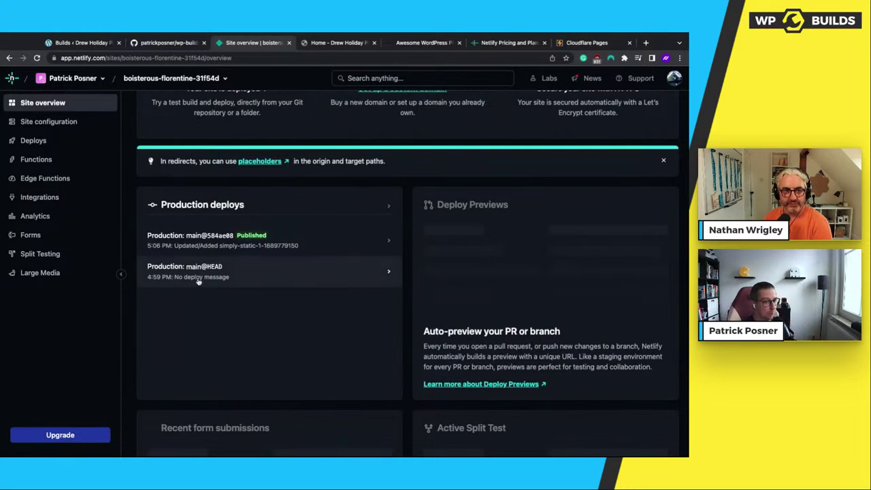
Open the details of the latest published production deploy in Netlify.
{"action": "left_click", "coordinate": [161, 246]}
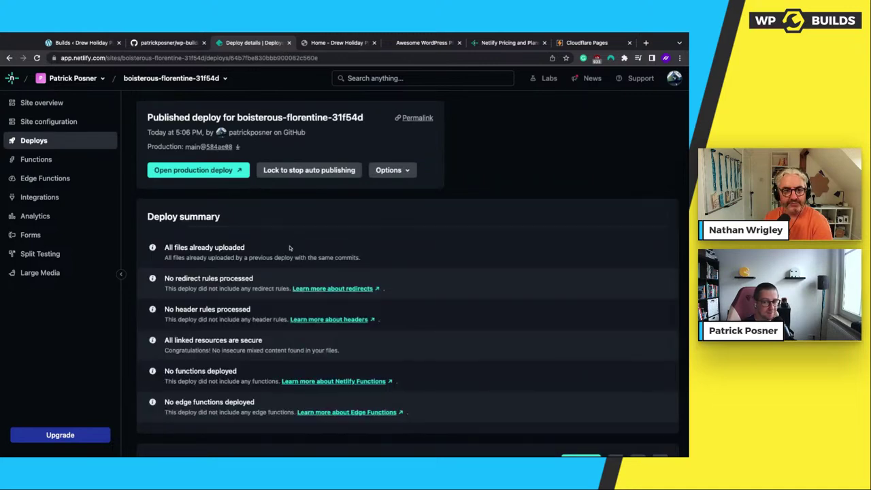
{"action": "scroll", "coordinate": [289, 248], "scroll_direction": "down", "scroll_amount": 5}
{"action": "scroll", "coordinate": [285, 249], "scroll_direction": "up", "scroll_amount": 5}
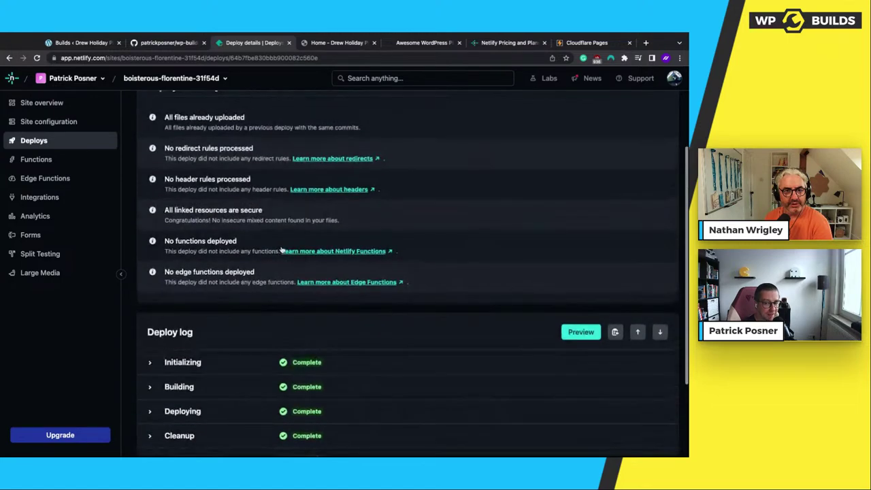
{"action": "scroll", "coordinate": [281, 250], "scroll_direction": "down", "scroll_amount": 1}
{"action": "scroll", "coordinate": [281, 251], "scroll_direction": "up", "scroll_amount": 2}
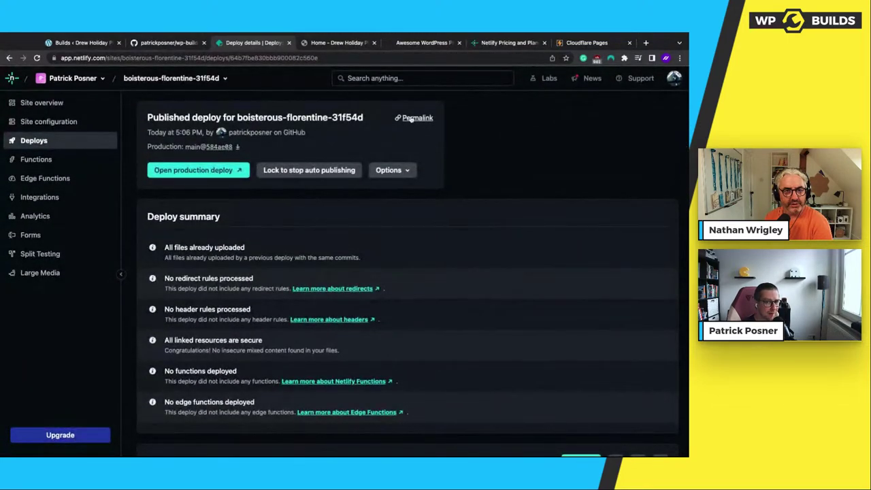
Reload the live site and open 'Finding inspiration in a desolate island!' down to 'Here is another text!'.
{"action": "left_click", "coordinate": [337, 44]}
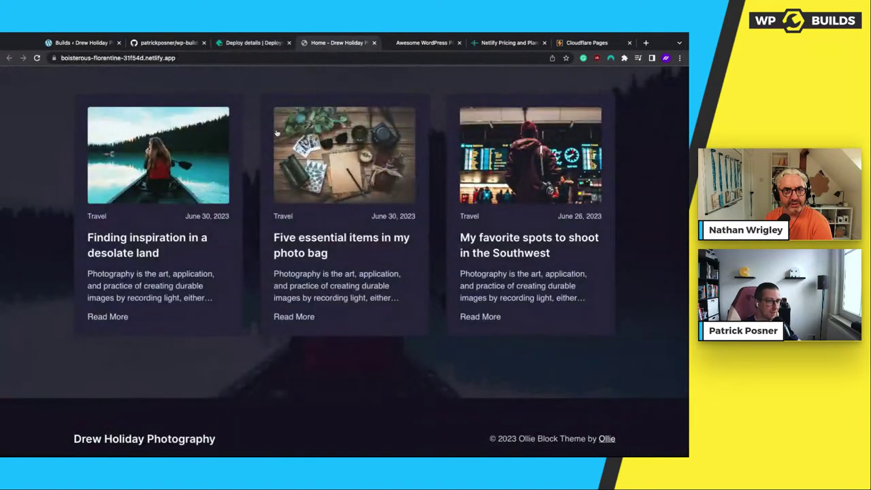
{"action": "key", "text": "super+r"}
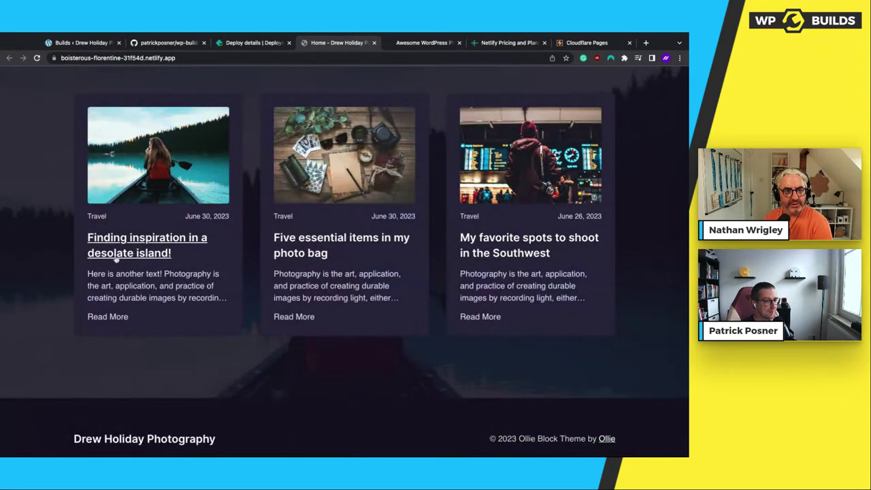
{"action": "triple_click", "coordinate": [73, 253]}
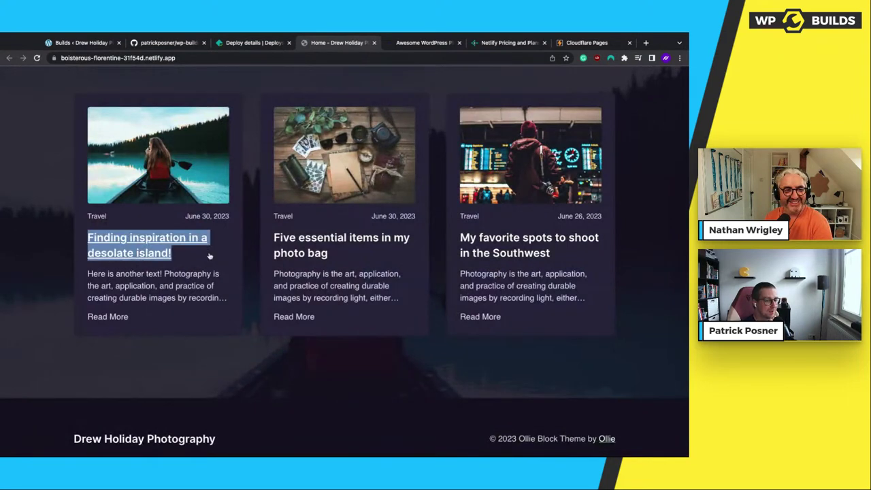
{"action": "left_click", "coordinate": [157, 253]}
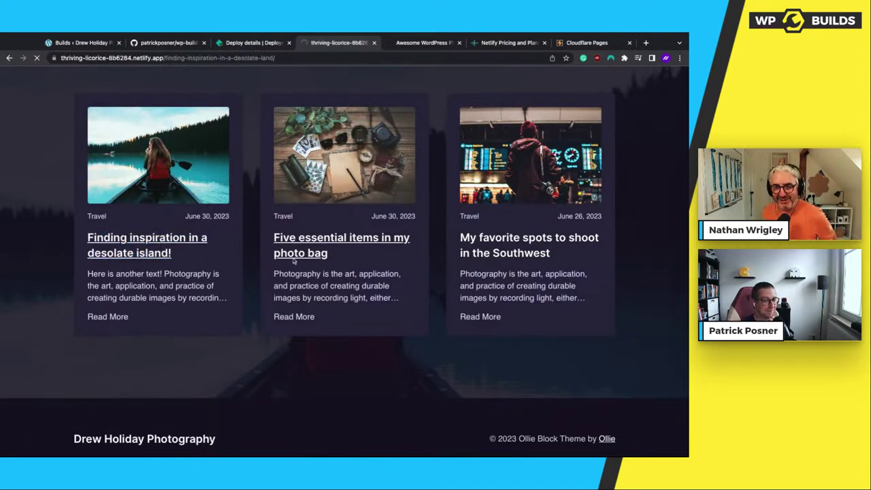
{"action": "scroll", "coordinate": [294, 260], "scroll_direction": "down", "scroll_amount": 5}
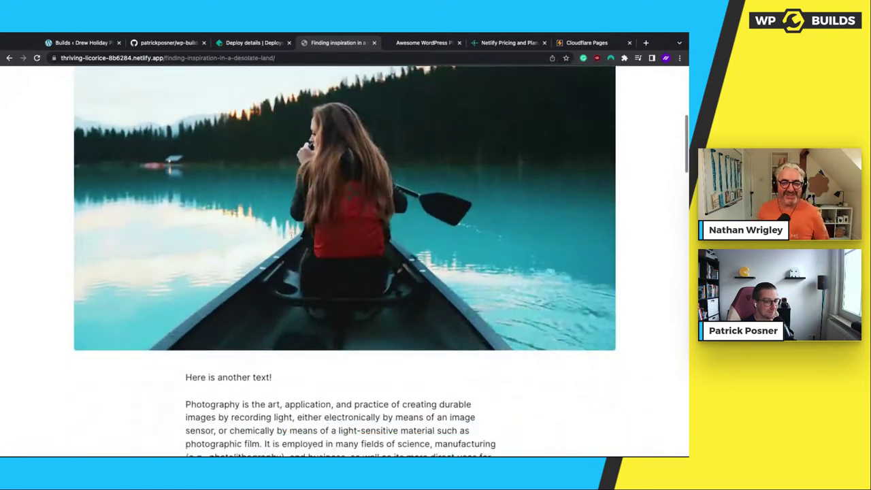
{"action": "scroll", "coordinate": [344, 260], "scroll_direction": "down", "scroll_amount": 2}
{"action": "left_click_drag", "start_coordinate": [180, 238], "coordinate": [371, 240]}
{"action": "left_click", "coordinate": [371, 241]}
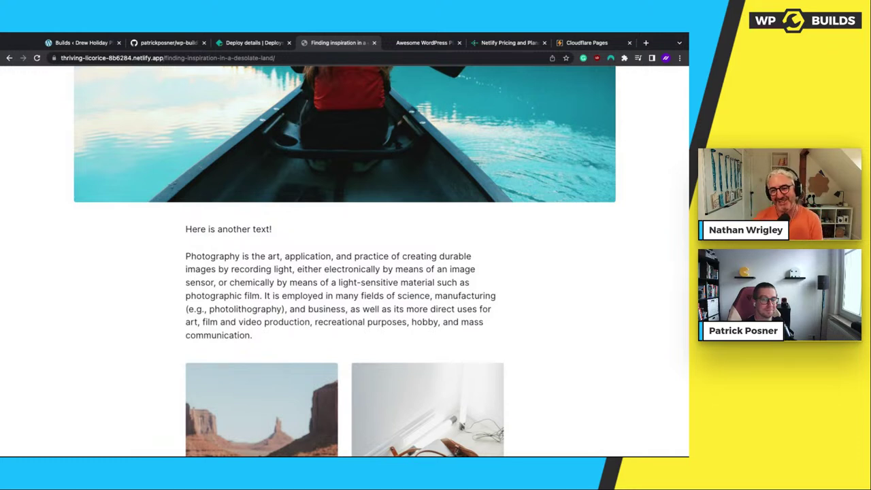
Scroll the post to the top, view Cloudflare Pages, then return to the wp-builds-demo file list.
{"action": "scroll", "coordinate": [345, 261], "scroll_direction": "up", "scroll_amount": 2}
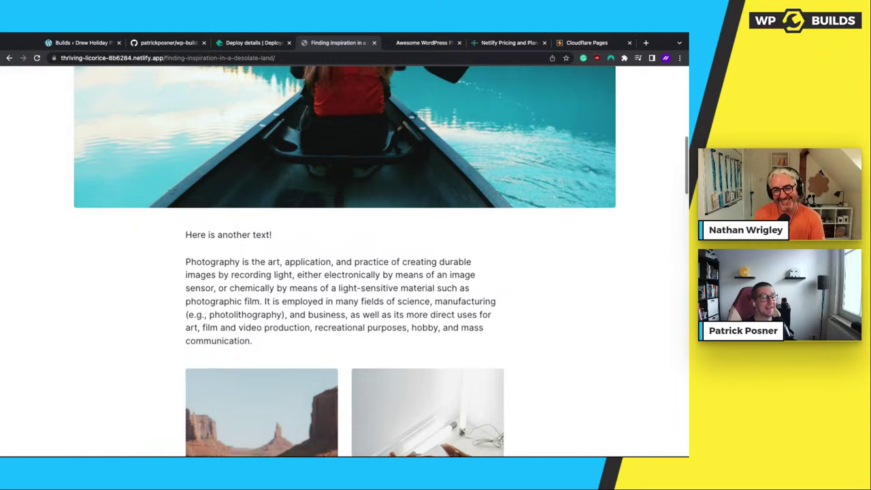
{"action": "scroll", "coordinate": [344, 262], "scroll_direction": "up", "scroll_amount": 3}
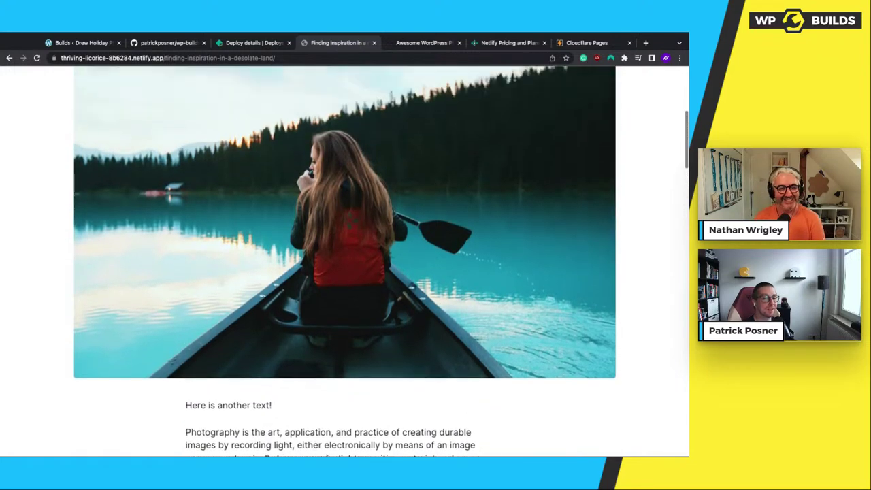
{"action": "scroll", "coordinate": [344, 262], "scroll_direction": "up", "scroll_amount": 3}
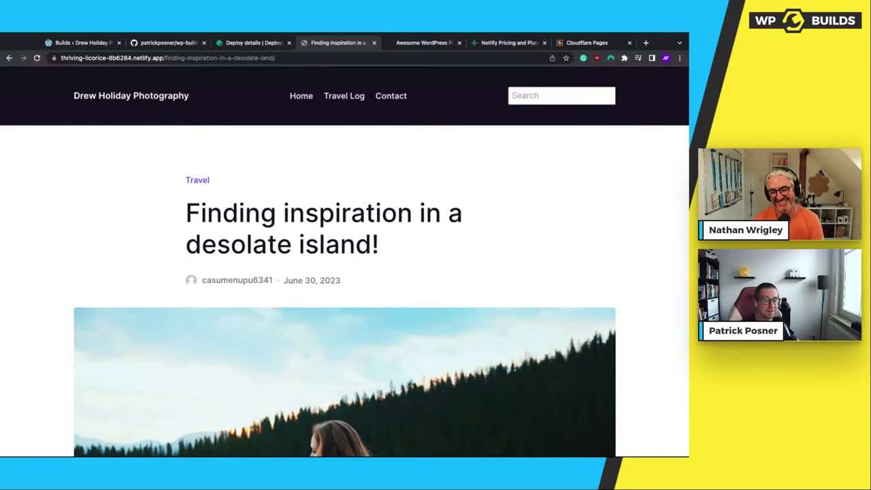
{"action": "left_click", "coordinate": [586, 43]}
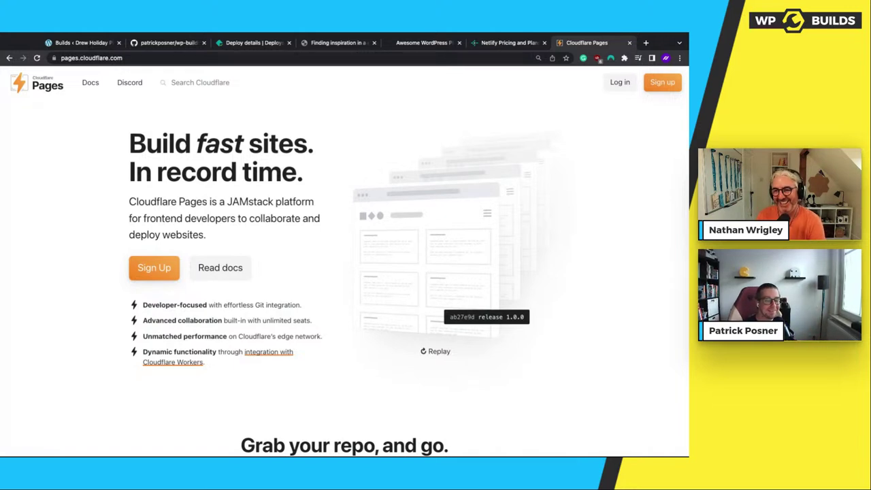
{"action": "left_click", "coordinate": [163, 43]}
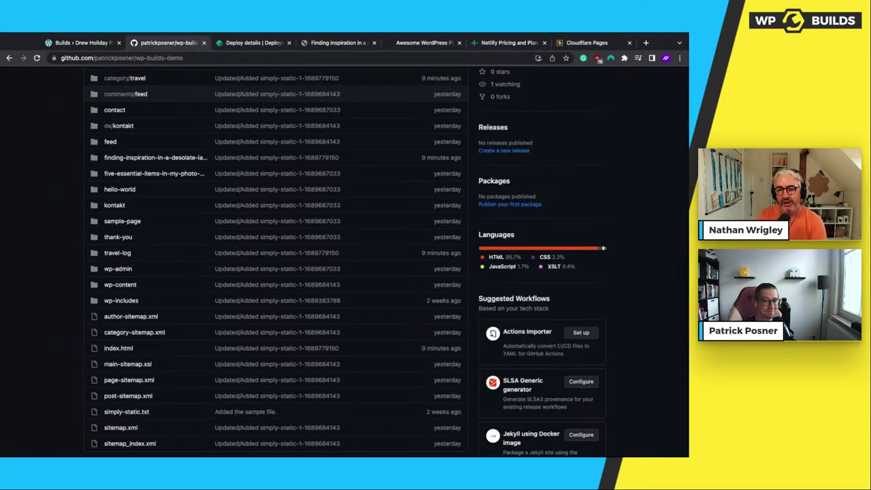
Switch back to the live 'Finding inspiration in a desolate island!' post from GitHub.
{"action": "left_click", "coordinate": [336, 43]}
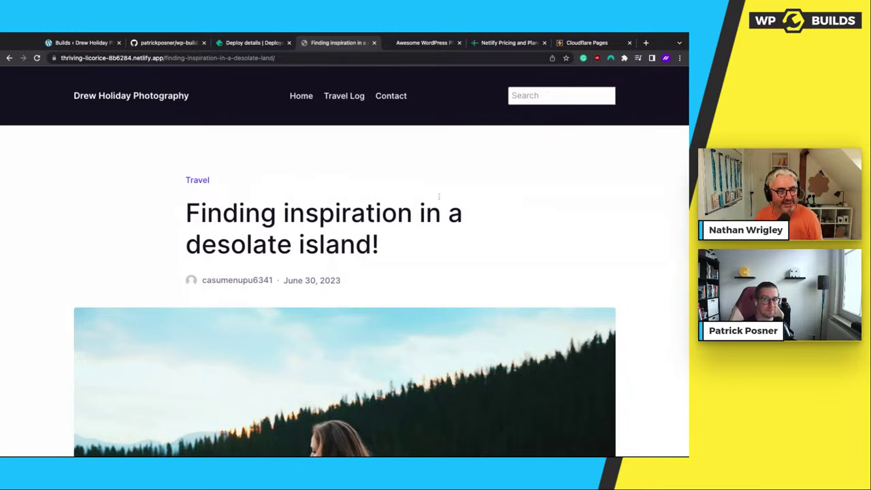
{"action": "left_click", "coordinate": [521, 96]}
{"action": "left_click", "coordinate": [487, 178]}
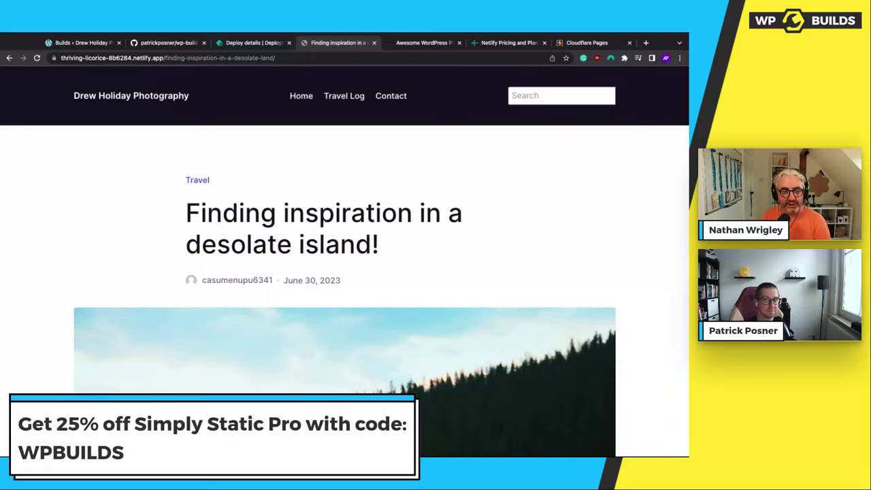
Show the simplystatic.com Simply Static Pro page from the 'Awesome WordPress' tab.
{"action": "left_click", "coordinate": [415, 43]}
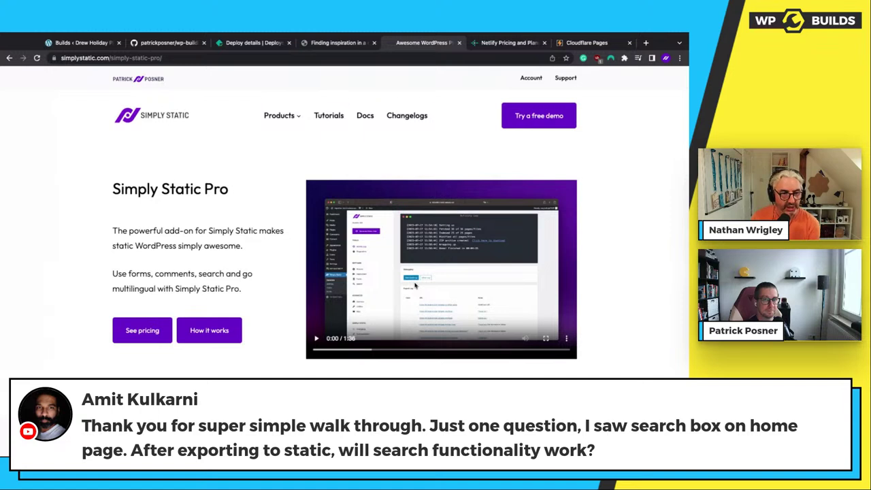
Search the live site for 'Find' and confirm two posts match, including 'Five essential items in my photo bag'.
{"action": "left_click", "coordinate": [344, 43]}
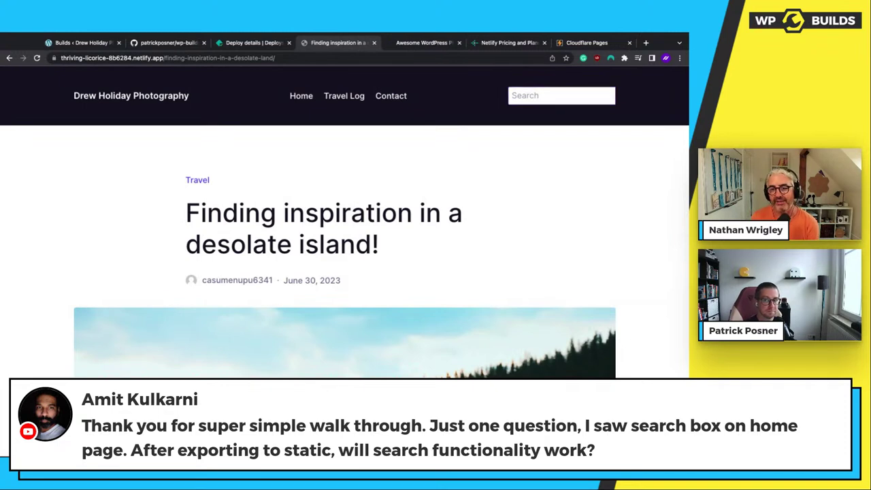
{"action": "left_click", "coordinate": [566, 97]}
{"action": "type", "text": "Find"}
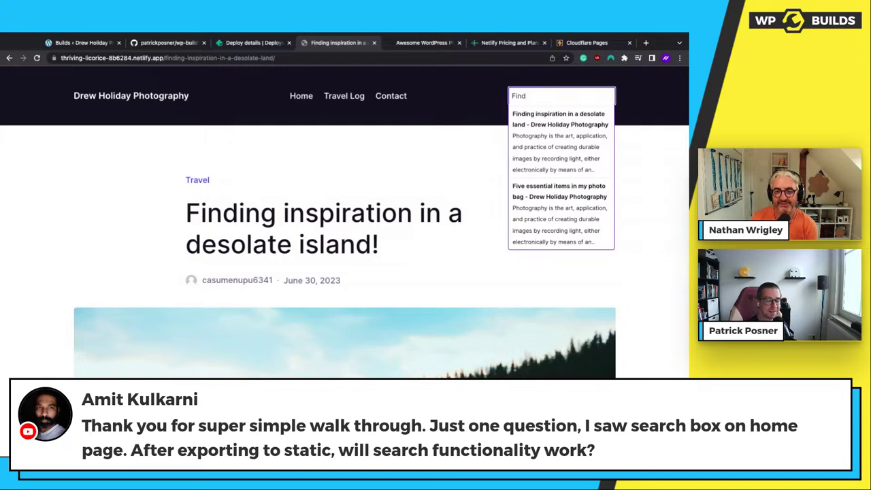
{"action": "left_click", "coordinate": [489, 149]}
{"action": "left_click_drag", "start_coordinate": [550, 96], "coordinate": [470, 106]}
{"action": "left_click", "coordinate": [470, 106]}
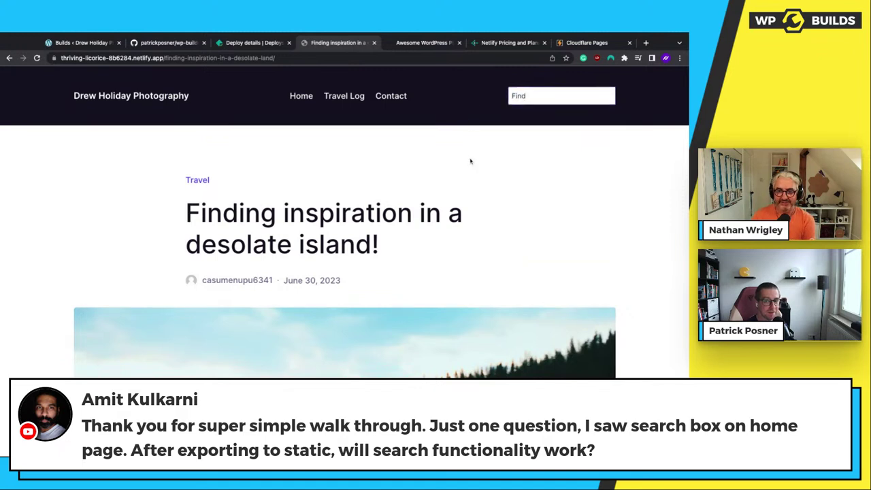